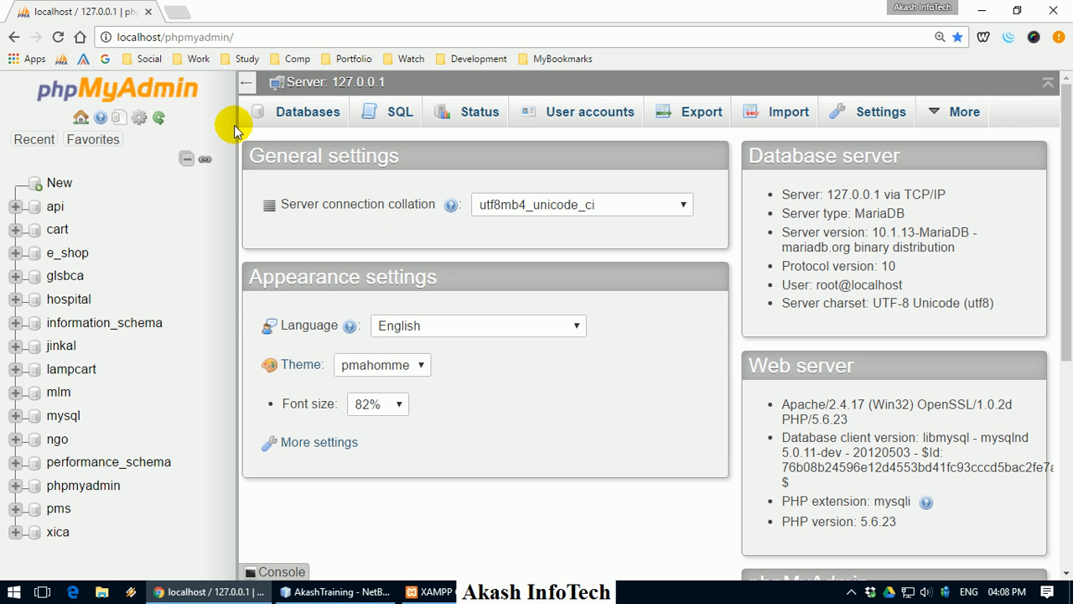
- Open Notepad from the desktop and write the heading AkashProject with a row of dashes beneath it
{"action": "key", "text": "super+d"}
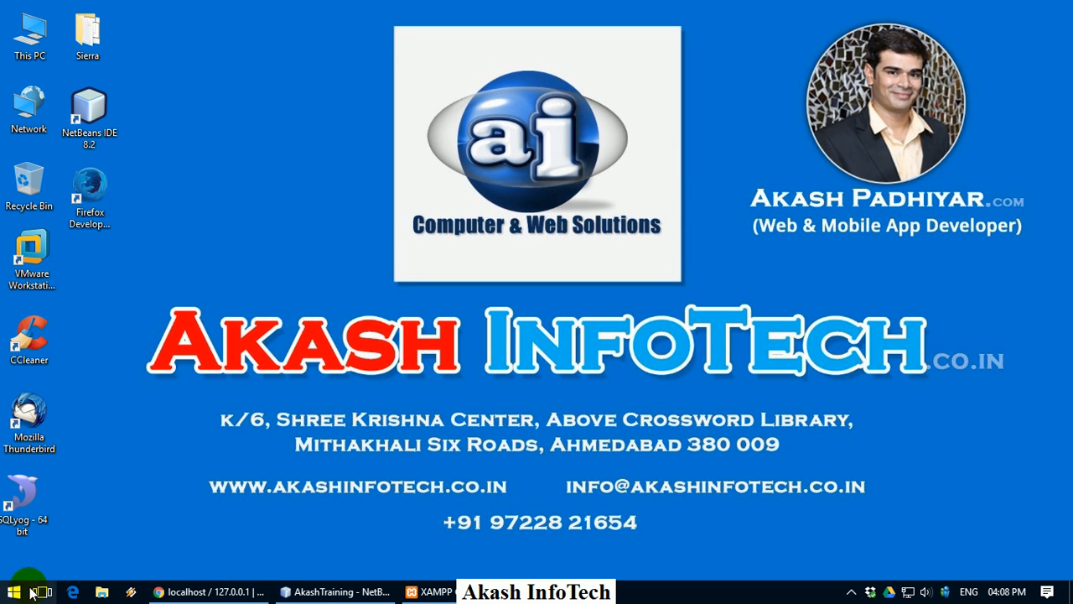
{"action": "left_click", "coordinate": [4, 593]}
{"action": "left_click", "coordinate": [443, 184]}
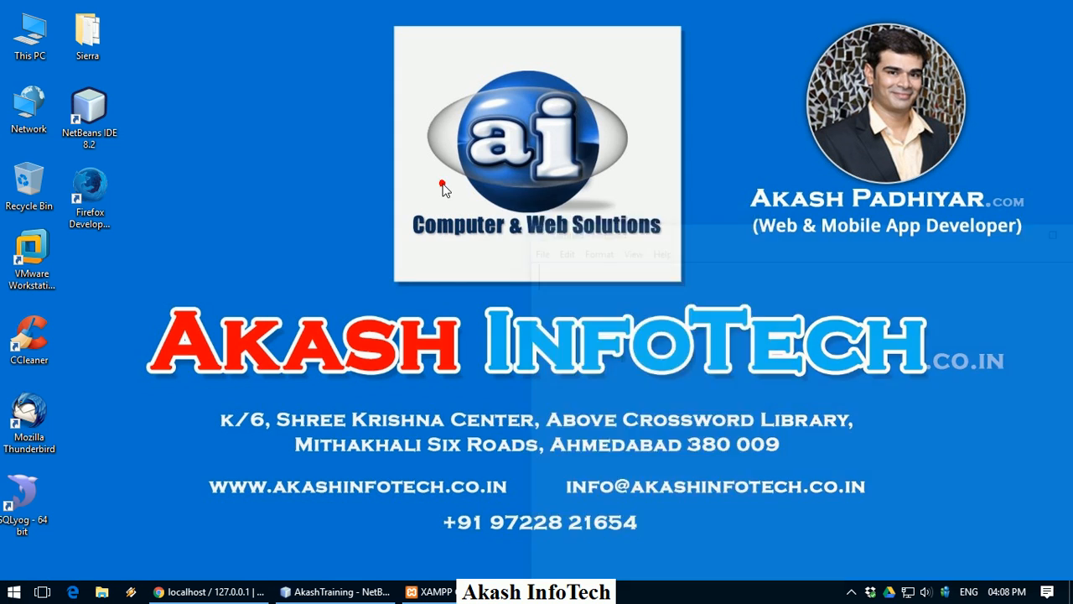
{"action": "left_click_drag", "start_coordinate": [776, 227], "coordinate": [457, 89]}
{"action": "type", "text": "AkashProject"}
{"action": "key", "text": "Return"}
{"action": "key", "text": "Return"}
{"action": "key", "text": "Up"}
{"action": "type", "text": "-----"}
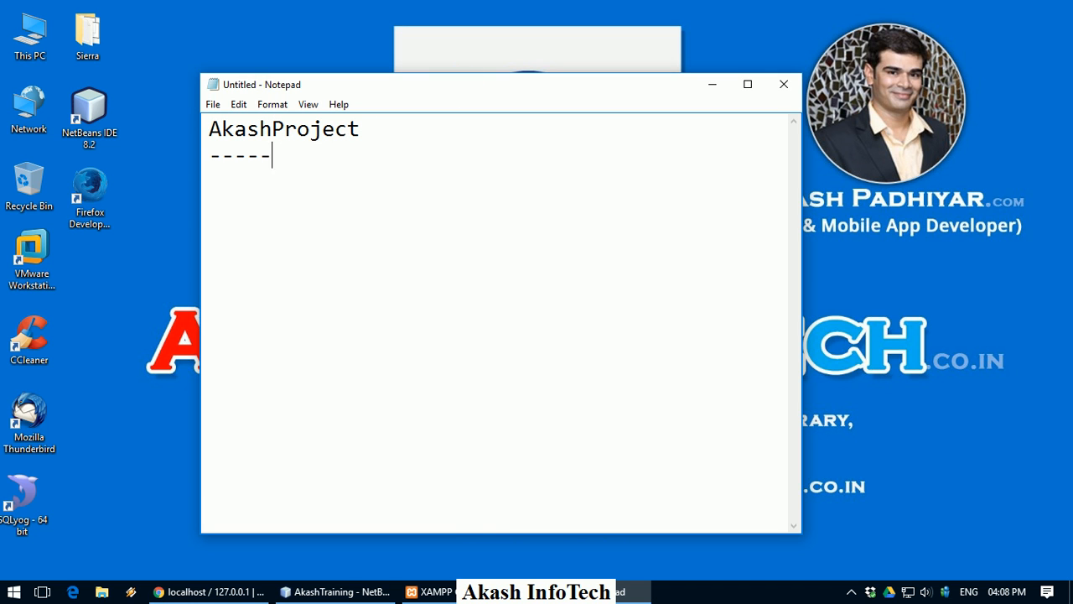
{"action": "type", "text": "--------"}
- List the tables Student, Subject and Fees on separate lines directly beneath the dashed line
{"action": "key", "text": "Down"}
{"action": "key", "text": "Return"}
{"action": "type", "text": "Student"}
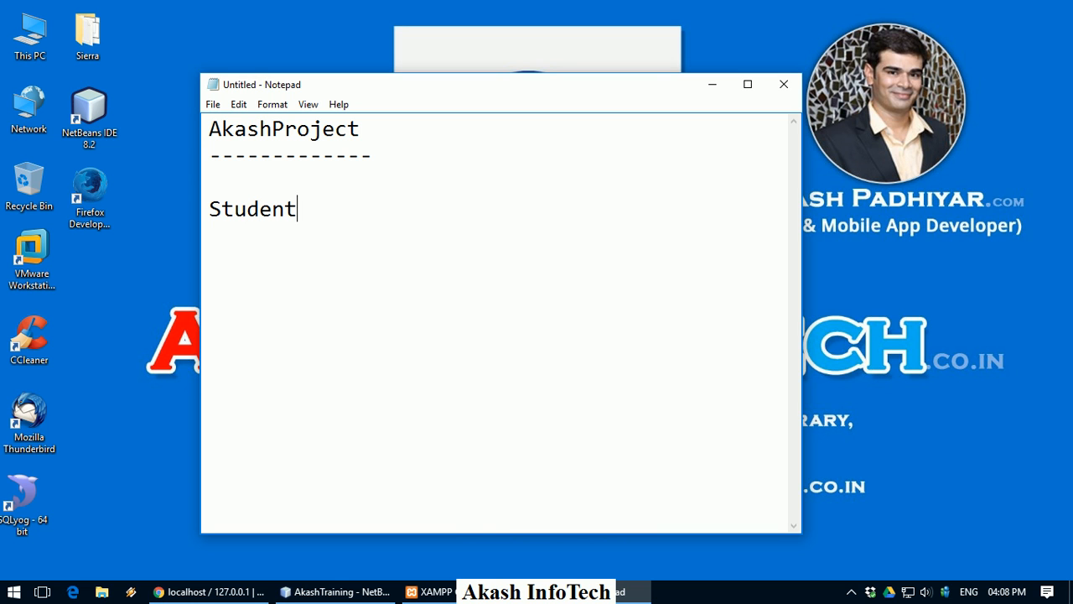
{"action": "key", "text": "Return"}
{"action": "type", "text": "Subject"}
{"action": "key", "text": "Return"}
{"action": "type", "text": "Fees"}
{"action": "key", "text": "Return"}
{"action": "left_click", "coordinate": [333, 179]}
{"action": "key", "text": "Delete"}
{"action": "left_click", "coordinate": [314, 277]}
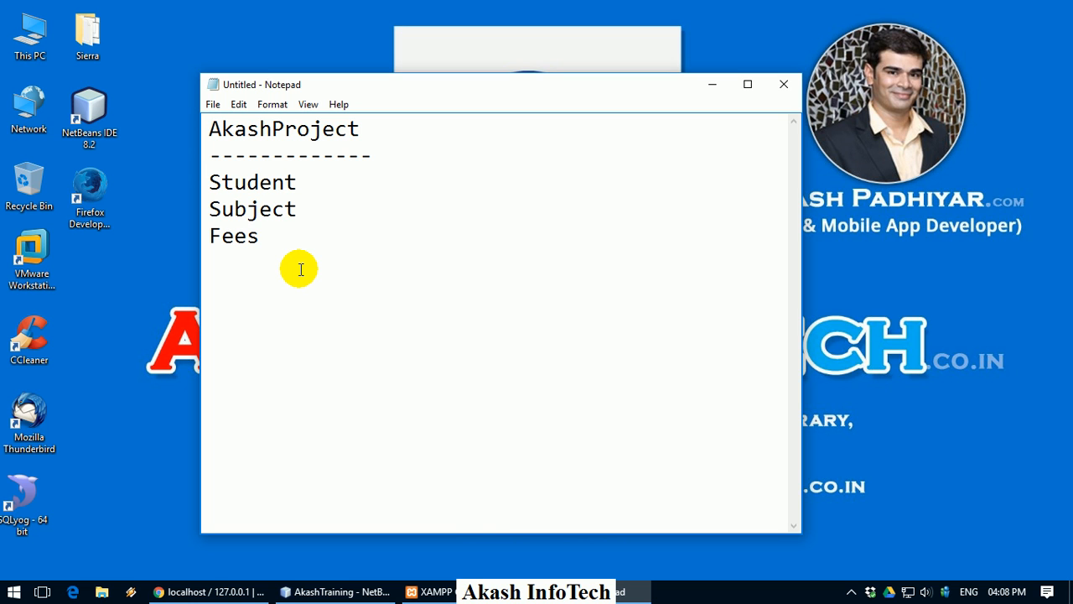
{"action": "left_click_drag", "start_coordinate": [368, 133], "coordinate": [212, 136]}
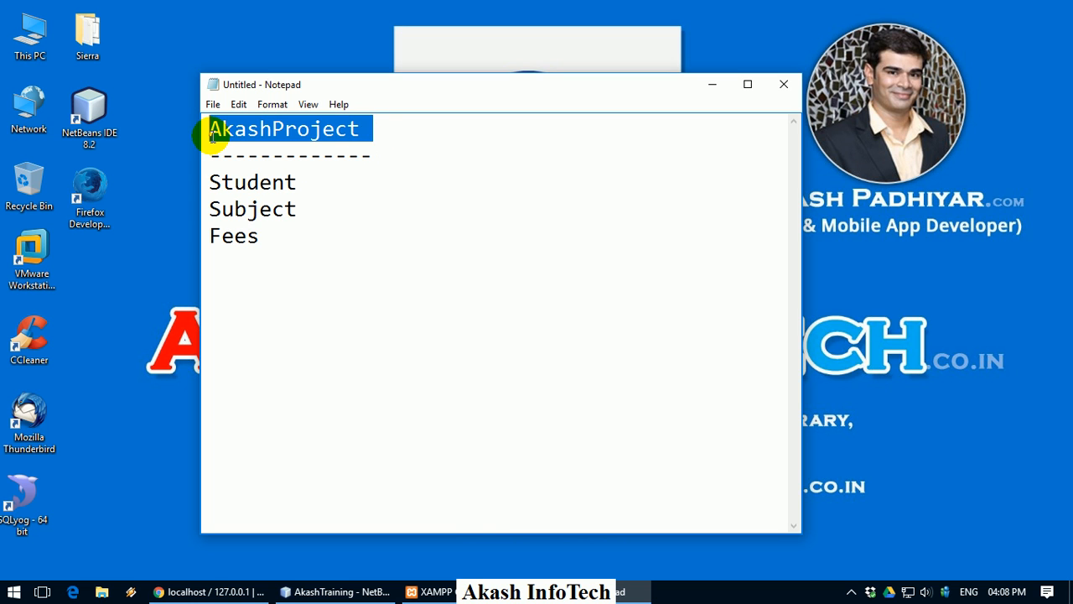
{"action": "left_click_drag", "start_coordinate": [298, 182], "coordinate": [212, 184]}
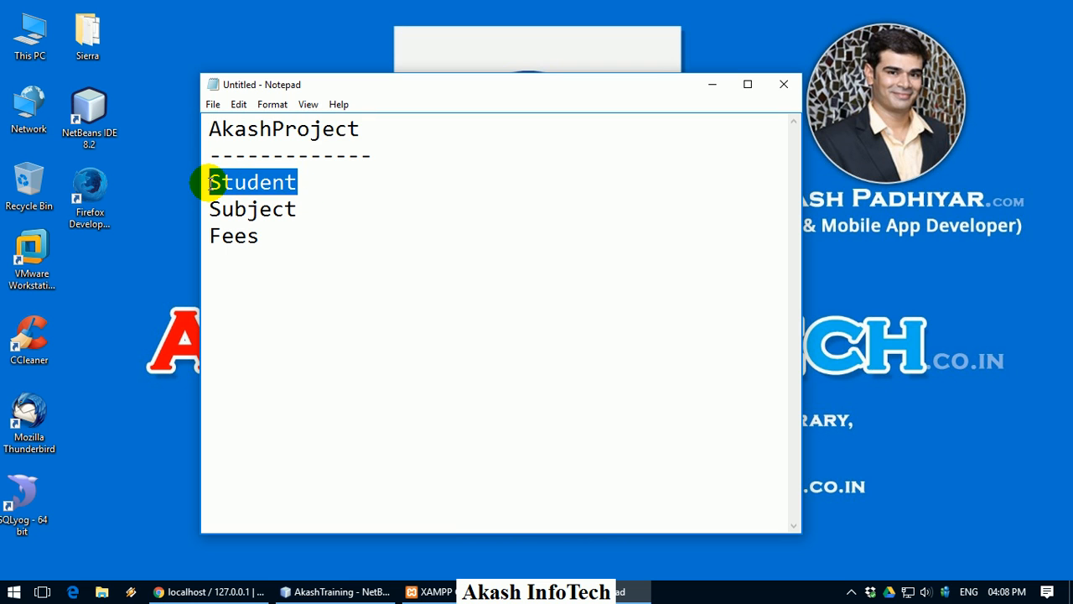
{"action": "left_click", "coordinate": [299, 201]}
- Below the table list, add a Subject heading underlined with dashes and the field SubjectID
{"action": "left_click", "coordinate": [287, 234]}
{"action": "key", "text": "Return"}
{"action": "key", "text": "Return"}
{"action": "type", "text": "Subject"}
{"action": "key", "text": "Return"}
{"action": "type", "text": "-------"}
{"action": "key", "text": "Return"}
{"action": "type", "text": "SubjectID"}
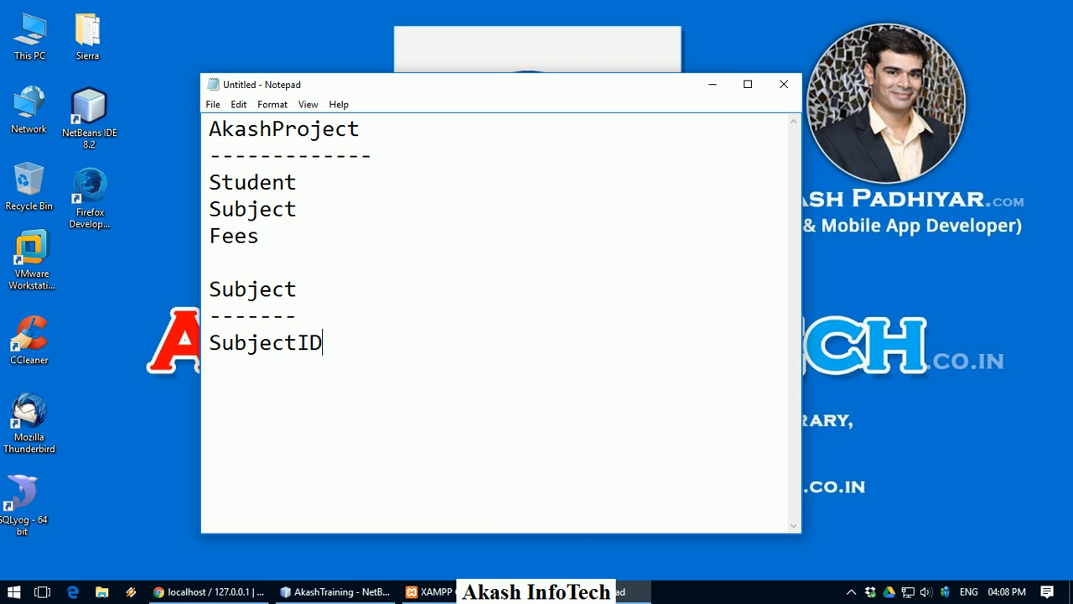
- Add the field SubjectName on the line below SubjectID
{"action": "double_click", "coordinate": [340, 341]}
{"action": "left_click", "coordinate": [346, 360]}
{"action": "key", "text": "Return"}
{"action": "type", "text": "SubjectName"}
{"action": "left_click", "coordinate": [342, 354]}
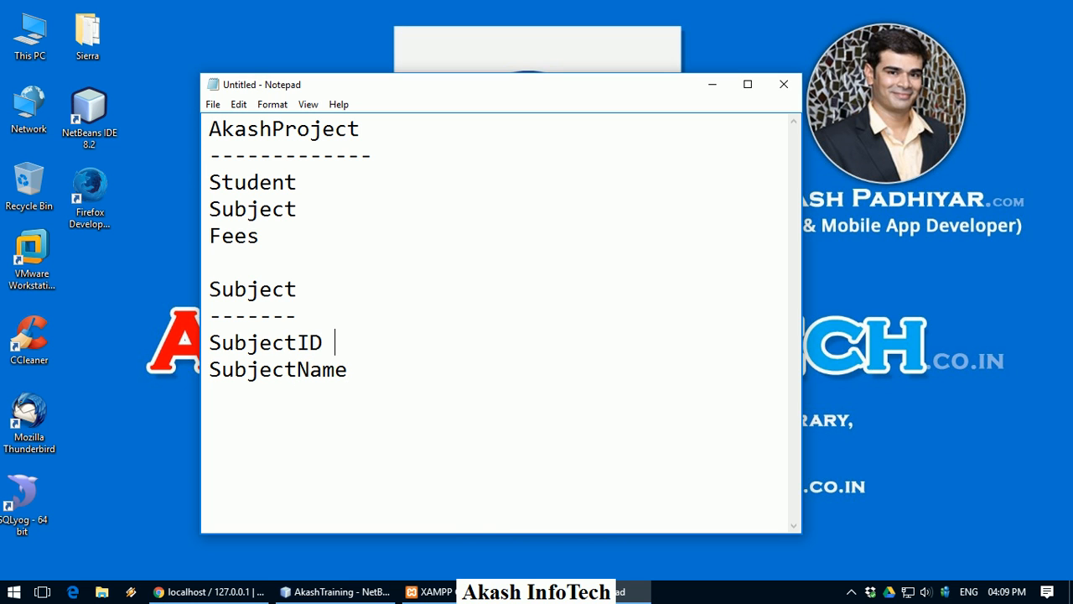
{"action": "left_click_drag", "start_coordinate": [349, 370], "coordinate": [218, 385]}
{"action": "left_click", "coordinate": [386, 384]}
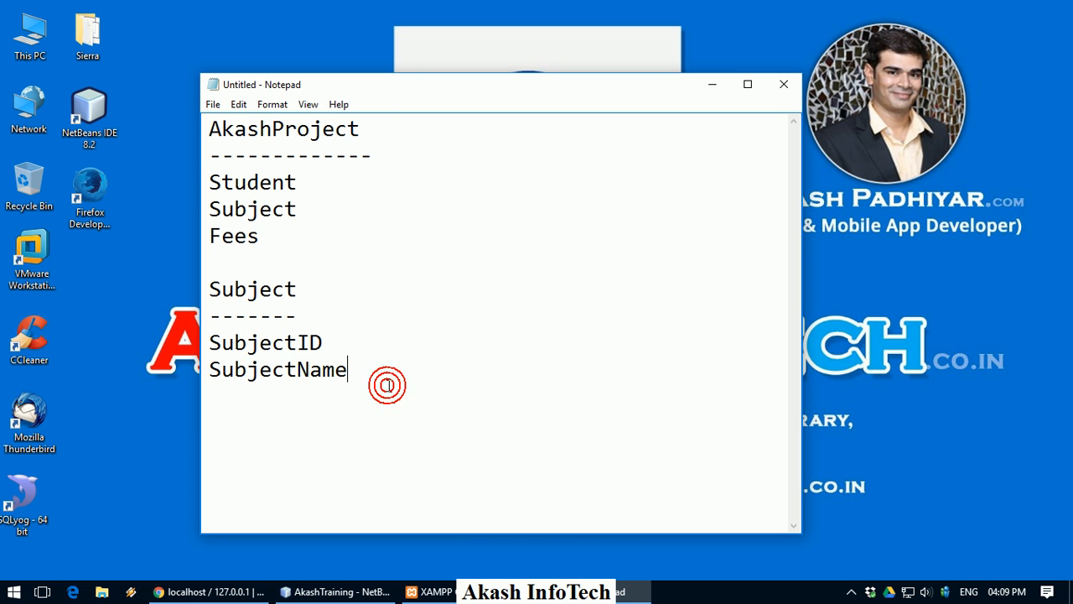
- Maximize the notes window and add a Student heading underlined with dashes after the Subject section
{"action": "key", "text": "Return"}
{"action": "key", "text": "Return"}
{"action": "left_click", "coordinate": [748, 85]}
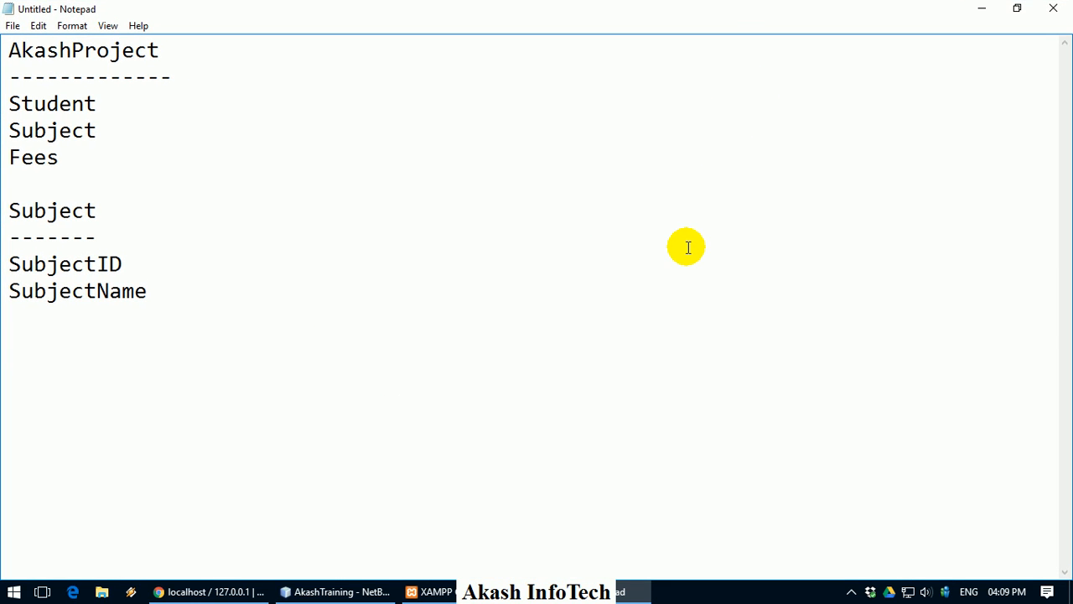
{"action": "type", "text": "Stdeunt"}
{"action": "key", "text": "BackSpace"}
{"action": "key", "text": "BackSpace"}
{"action": "key", "text": "BackSpace"}
{"action": "key", "text": "BackSpace"}
{"action": "key", "text": "BackSpace"}
{"action": "type", "text": "udenty"}
{"action": "key", "text": "BackSpace"}
{"action": "key", "text": "Return"}
{"action": "type", "text": "------"}
{"action": "key", "text": "Return"}
- List the fields StudentID, StudentName and Gender in the Student section
{"action": "key", "text": "Return"}
{"action": "type", "text": "StudentDI"}
{"action": "key", "text": "BackSpace"}
{"action": "key", "text": "BackSpace"}
{"action": "type", "text": "ID"}
{"action": "key", "text": "Return"}
{"action": "type", "text": "S"}
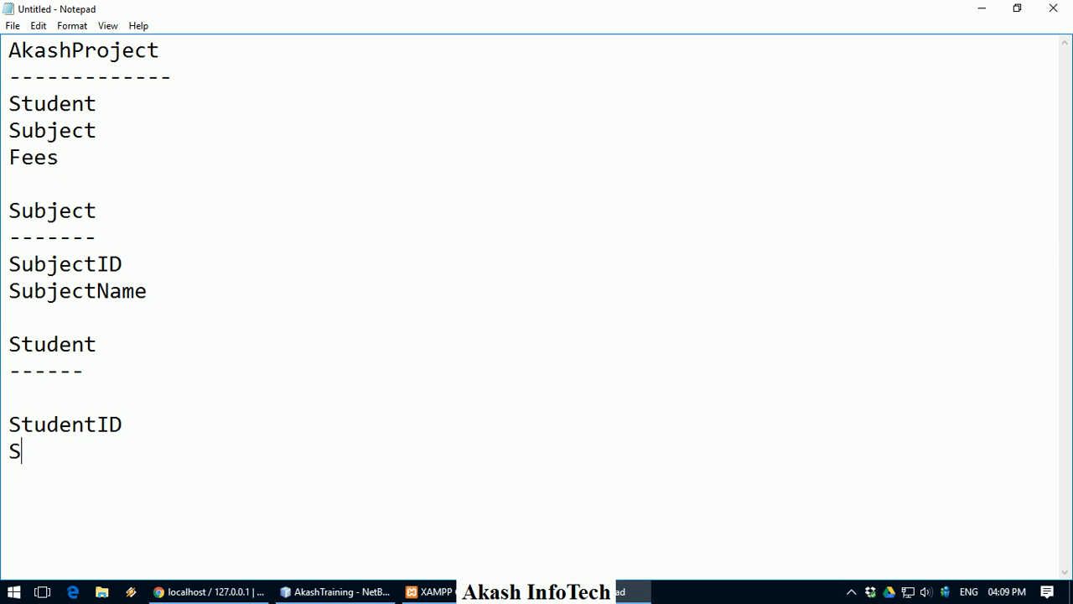
{"action": "type", "text": "tudentName"}
{"action": "key", "text": "Return"}
{"action": "type", "text": "Gender"}
{"action": "key", "text": "Return"}
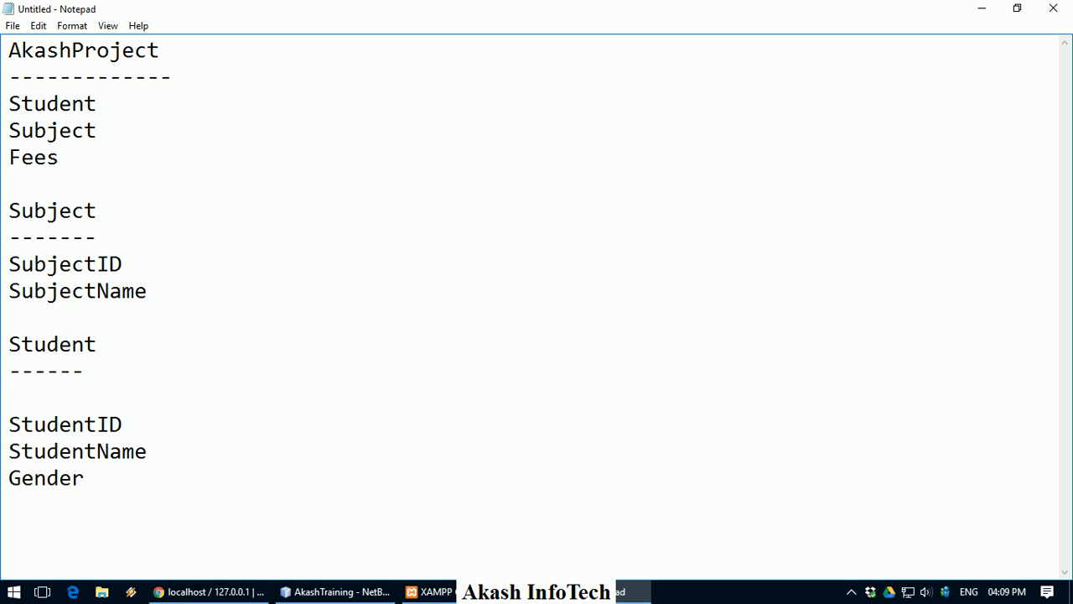
- Add the field names emailid and password below Gender
{"action": "type", "text": "emailid"}
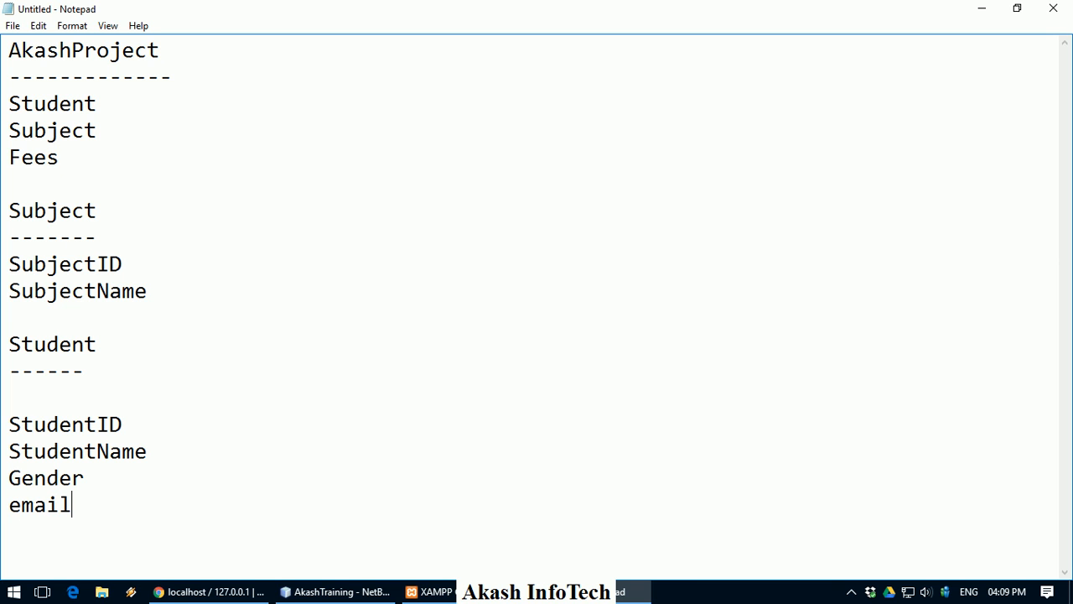
{"action": "key", "text": "Return"}
{"action": "type", "text": "password"}
{"action": "key", "text": "Return"}
- Remove the blank line between the Student heading's dashes and StudentID
{"action": "key", "text": "Up"}
{"action": "key", "text": "Up"}
{"action": "key", "text": "Up"}
{"action": "key", "text": "Up"}
{"action": "key", "text": "Up"}
{"action": "key", "text": "BackSpace"}
- Leave blank lines after the Student fields and add a fees heading underlined with dashes
{"action": "key", "text": "Down"}
{"action": "key", "text": "Down"}
{"action": "key", "text": "Down"}
{"action": "key", "text": "Down"}
{"action": "key", "text": "Down"}
{"action": "key", "text": "Return"}
{"action": "key", "text": "Return"}
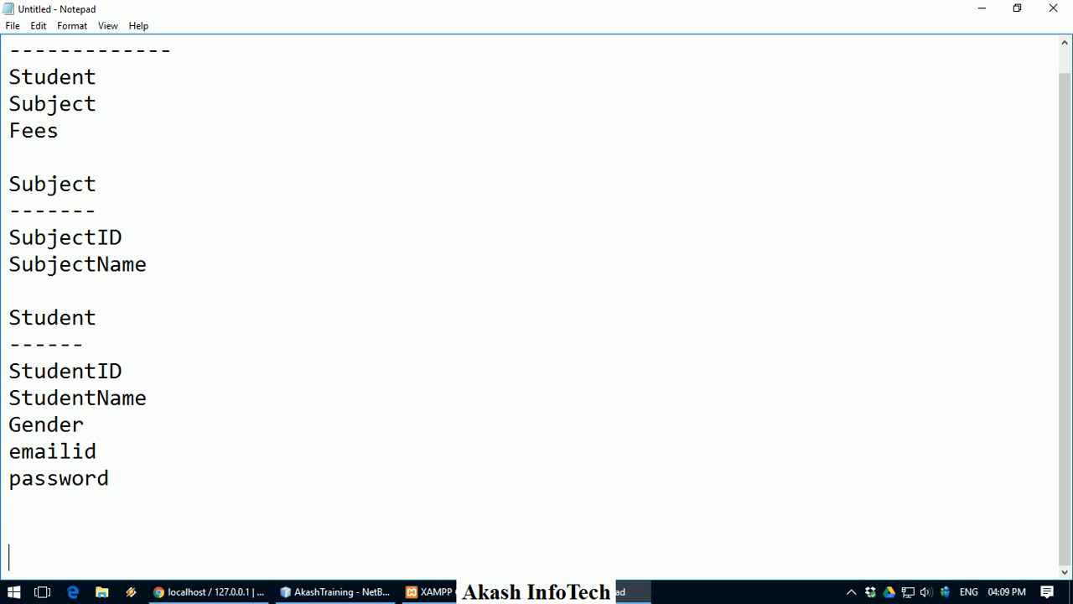
{"action": "type", "text": "fees"}
{"action": "key", "text": "Return"}
{"action": "type", "text": "----"}
{"action": "key", "text": "Return"}
- List the fields FeesID, StudentID and SubjectID under the fees heading
{"action": "type", "text": "FeesiD"}
{"action": "key", "text": "BackSpace"}
{"action": "key", "text": "BackSpace"}
{"action": "type", "text": "ID"}
{"action": "key", "text": "Return"}
{"action": "type", "text": "S"}
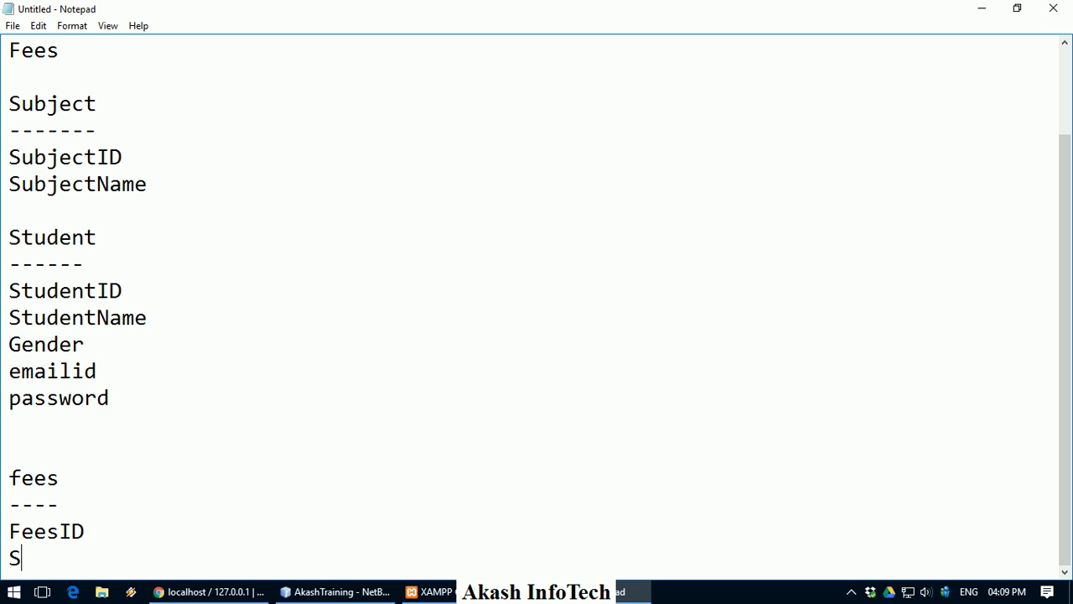
{"action": "type", "text": "tudenti"}
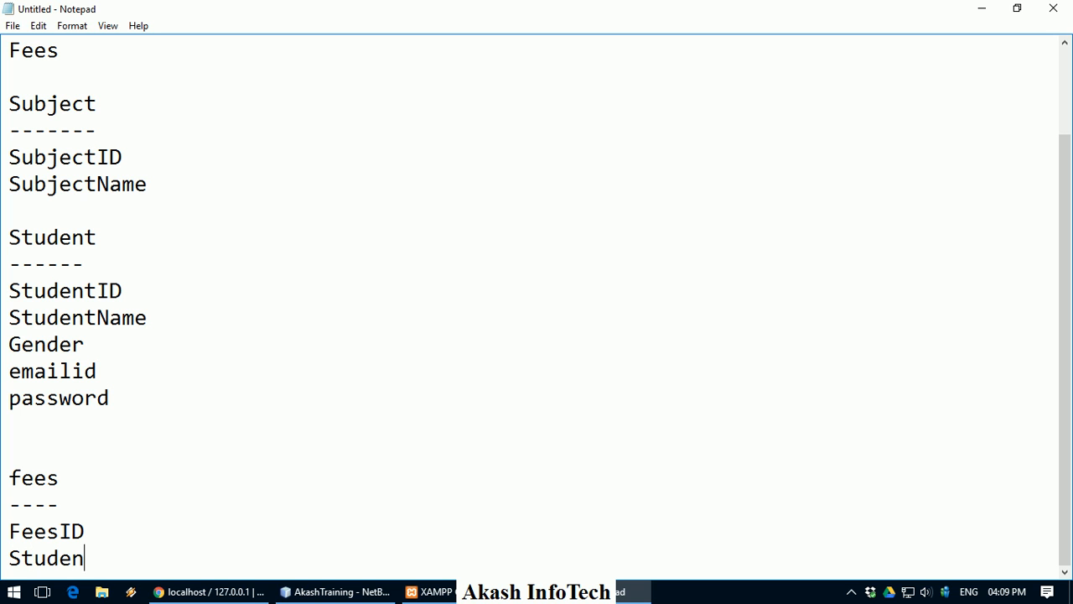
{"action": "key", "text": "BackSpace"}
{"action": "type", "text": "ID"}
{"action": "key", "text": "Return"}
{"action": "type", "text": "SubjectID"}
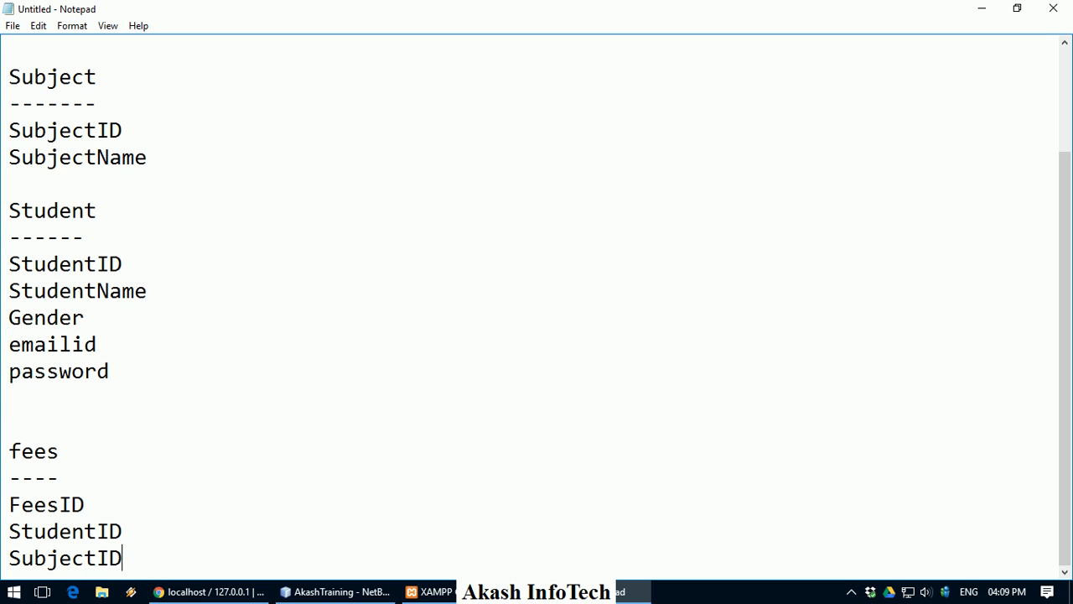
- Add the fields Date and Amount at the end of the fees section
{"action": "key", "text": "Return"}
{"action": "type", "text": "Daete"}
{"action": "key", "text": "BackSpace"}
{"action": "key", "text": "BackSpace"}
{"action": "key", "text": "BackSpace"}
{"action": "type", "text": "te"}
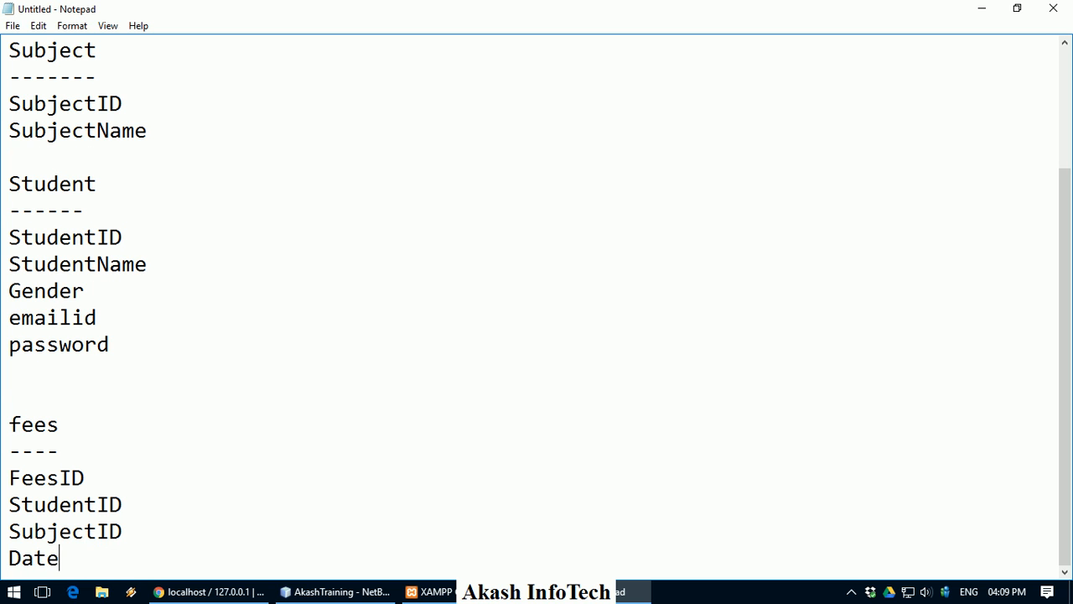
{"action": "key", "text": "Return"}
{"action": "type", "text": "Amount"}
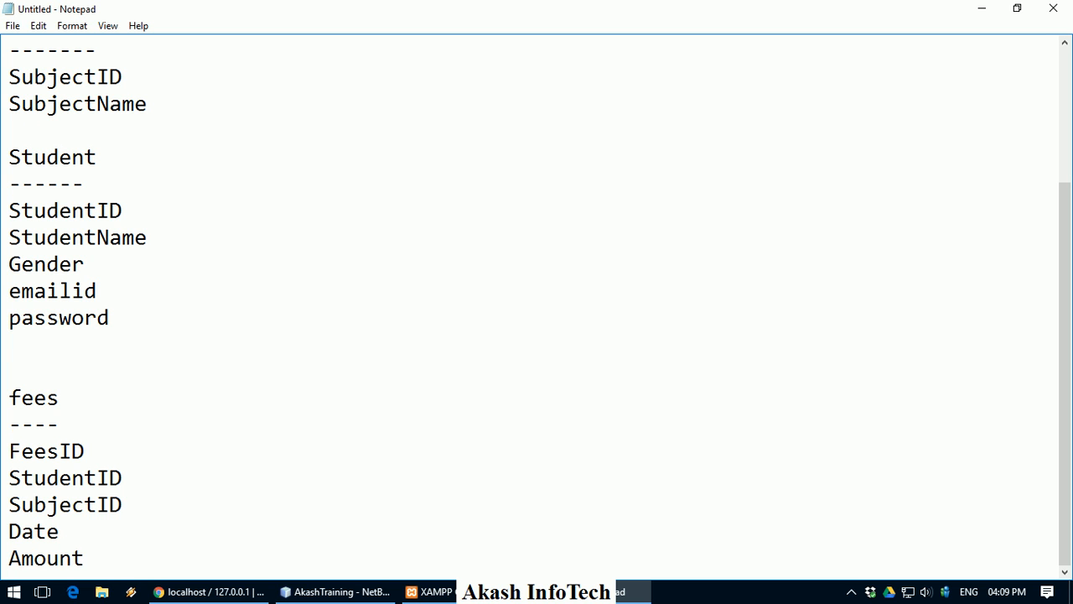
{"action": "scroll", "coordinate": [525, 274], "scroll_direction": "up", "scroll_amount": 3}
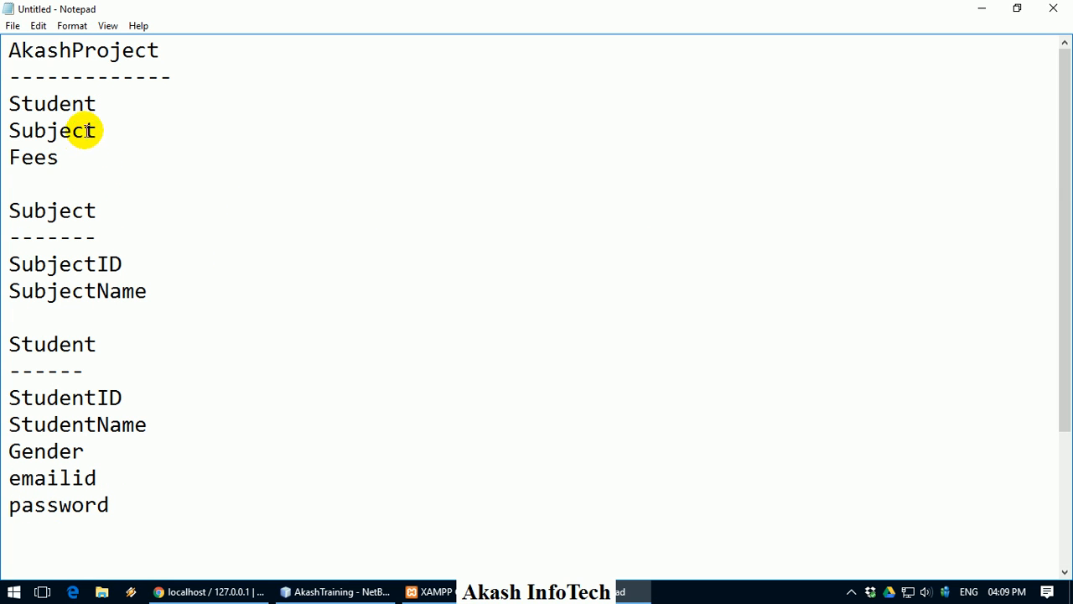
{"action": "left_click_drag", "start_coordinate": [10, 210], "coordinate": [105, 204]}
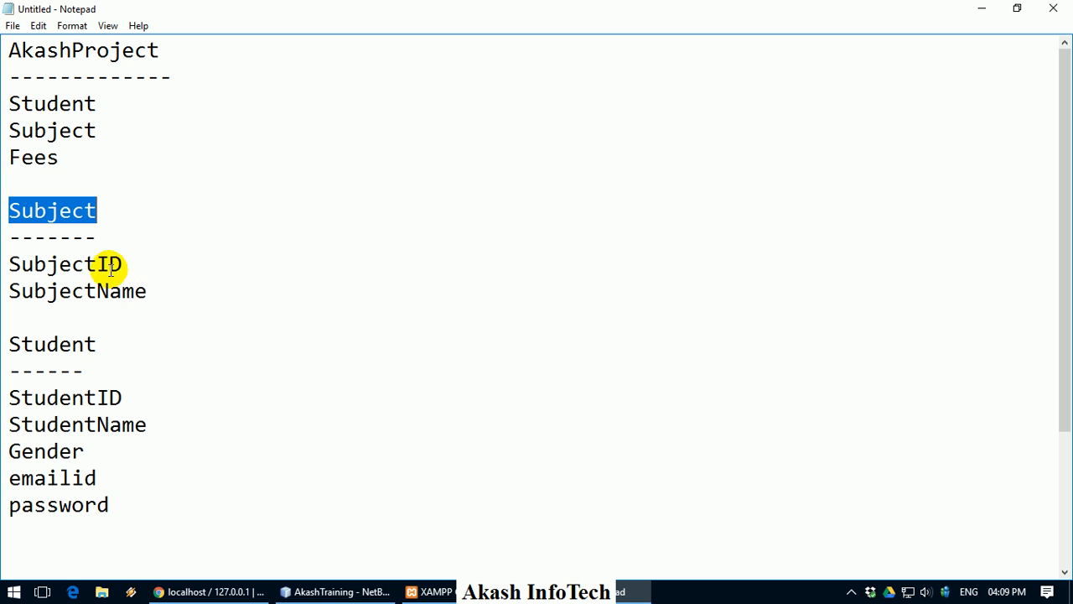
{"action": "scroll", "coordinate": [108, 316], "scroll_direction": "down", "scroll_amount": 2}
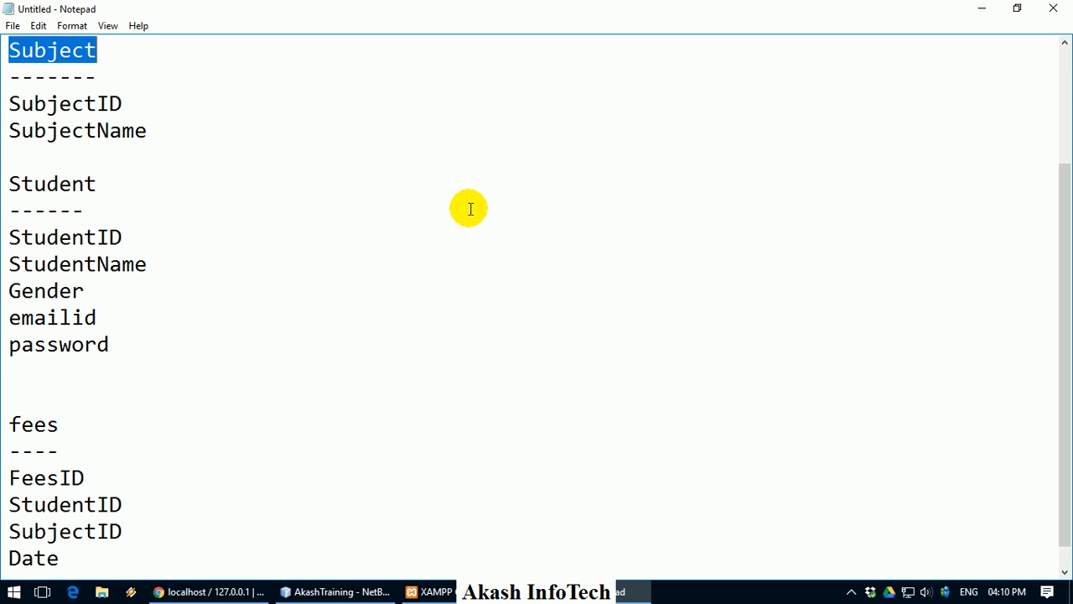
{"action": "scroll", "coordinate": [469, 209], "scroll_direction": "up", "scroll_amount": 2}
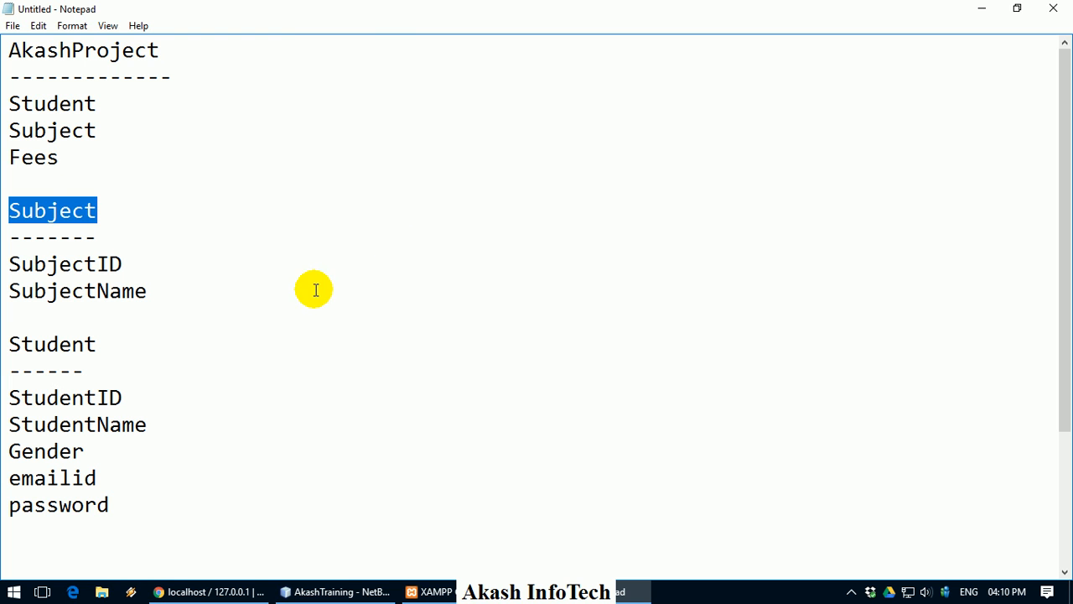
{"action": "left_click", "coordinate": [38, 211]}
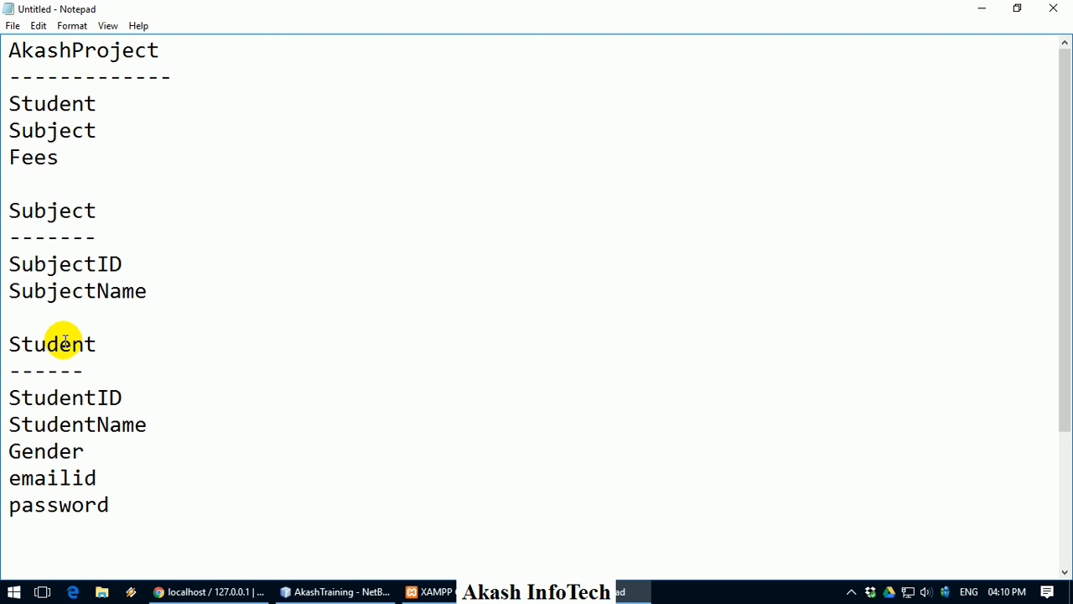
- Switch to phpMyAdmin in Chrome and create a database named akashproject
{"action": "left_click", "coordinate": [214, 591]}
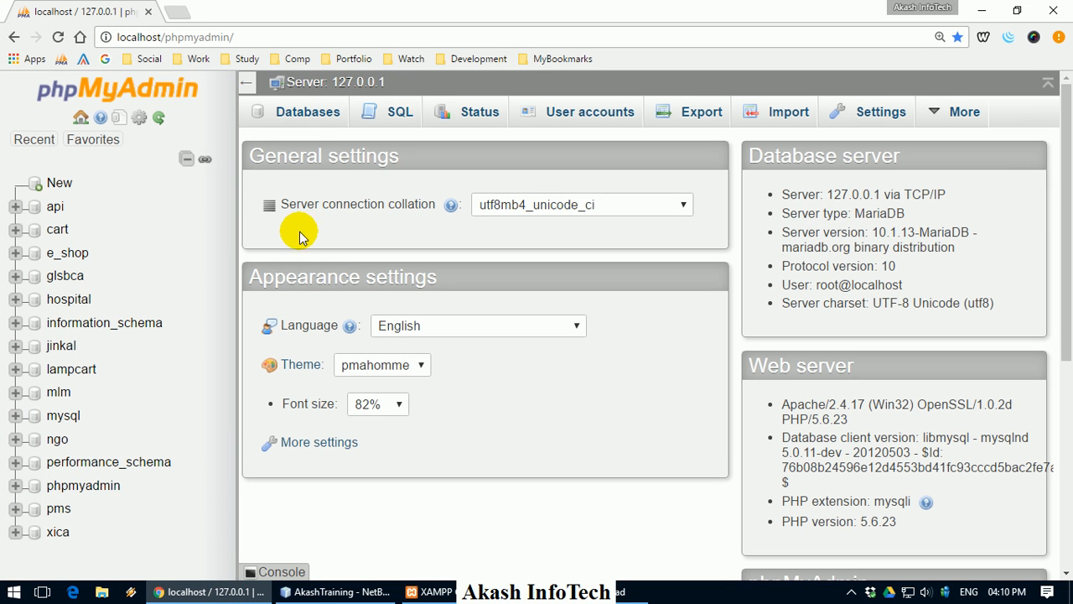
{"action": "left_click", "coordinate": [318, 117]}
{"action": "left_click", "coordinate": [404, 251]}
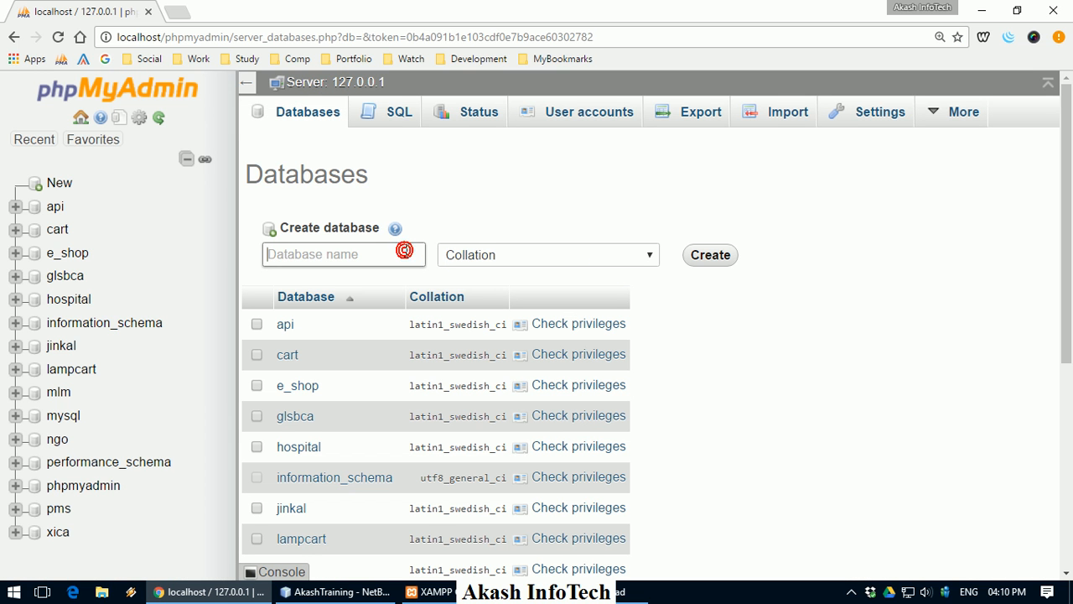
{"action": "type", "text": "akash"}
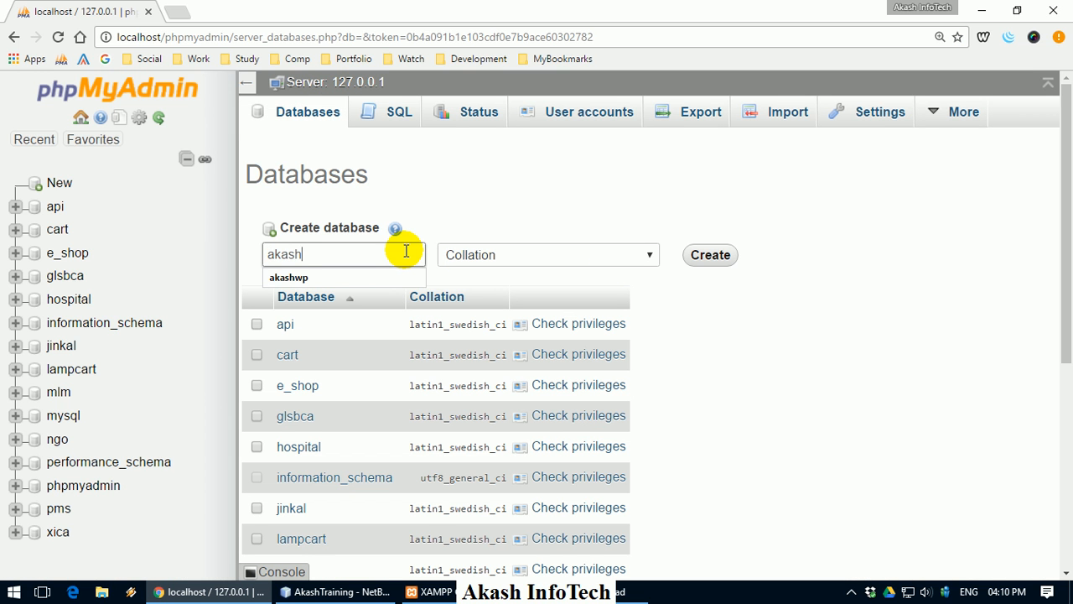
{"action": "type", "text": "project"}
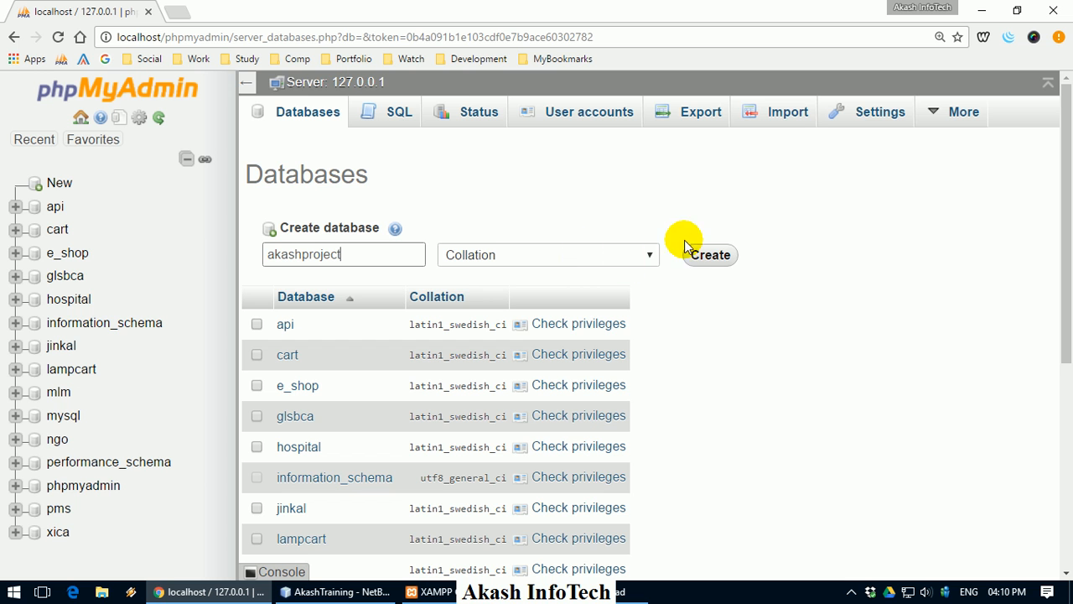
{"action": "left_click", "coordinate": [704, 257]}
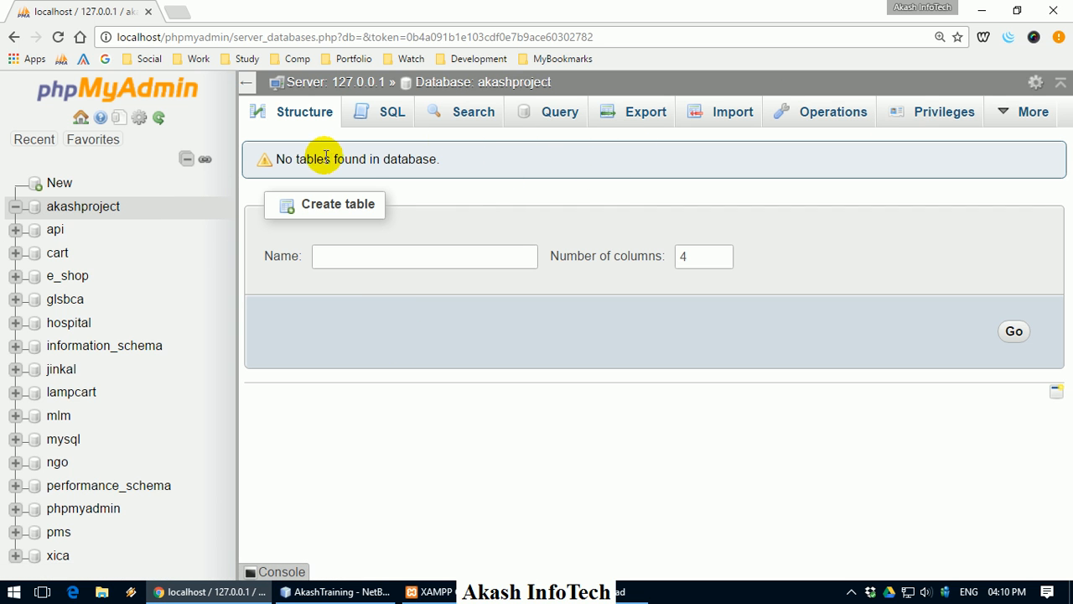
- Go to the server home page and reopen the akashproject database
{"action": "left_click_drag", "start_coordinate": [277, 159], "coordinate": [451, 159]}
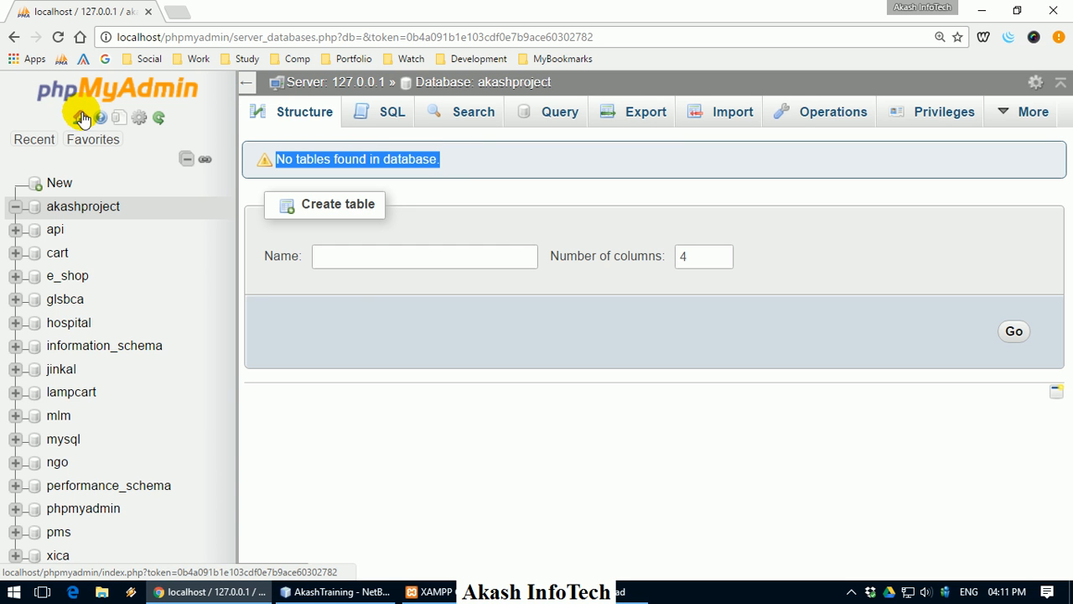
{"action": "left_click", "coordinate": [307, 87]}
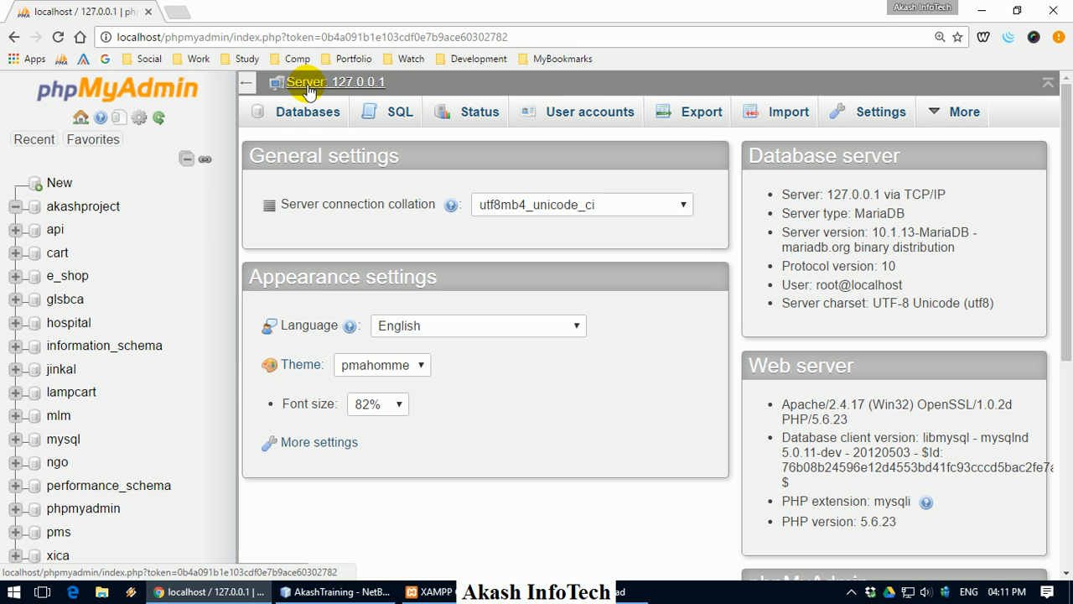
{"action": "left_click", "coordinate": [102, 209]}
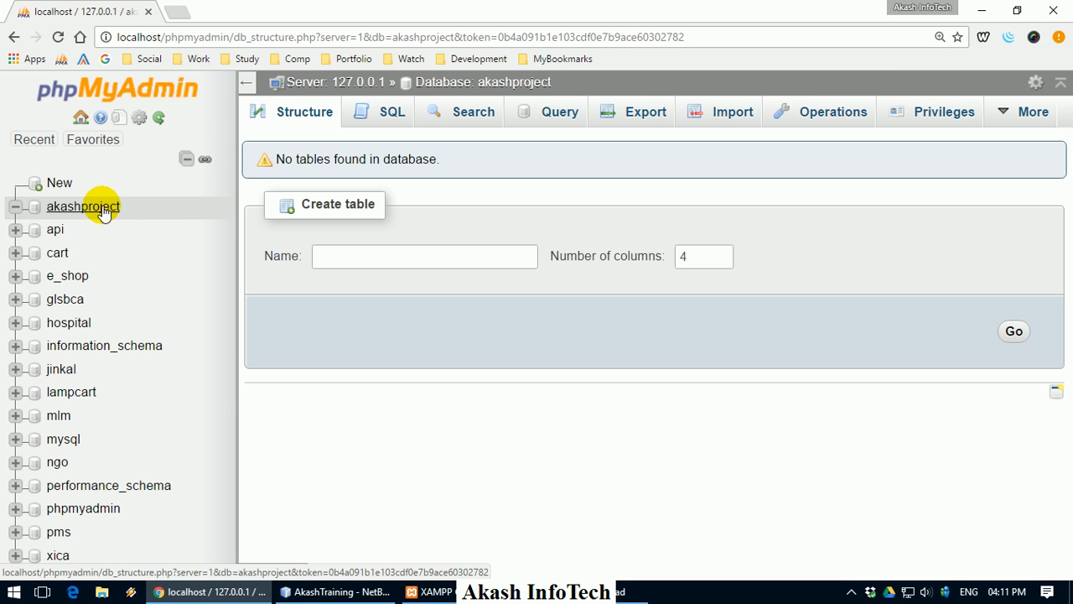
- Start a new table named subject with 2 columns in the akashproject database
{"action": "left_click", "coordinate": [453, 253]}
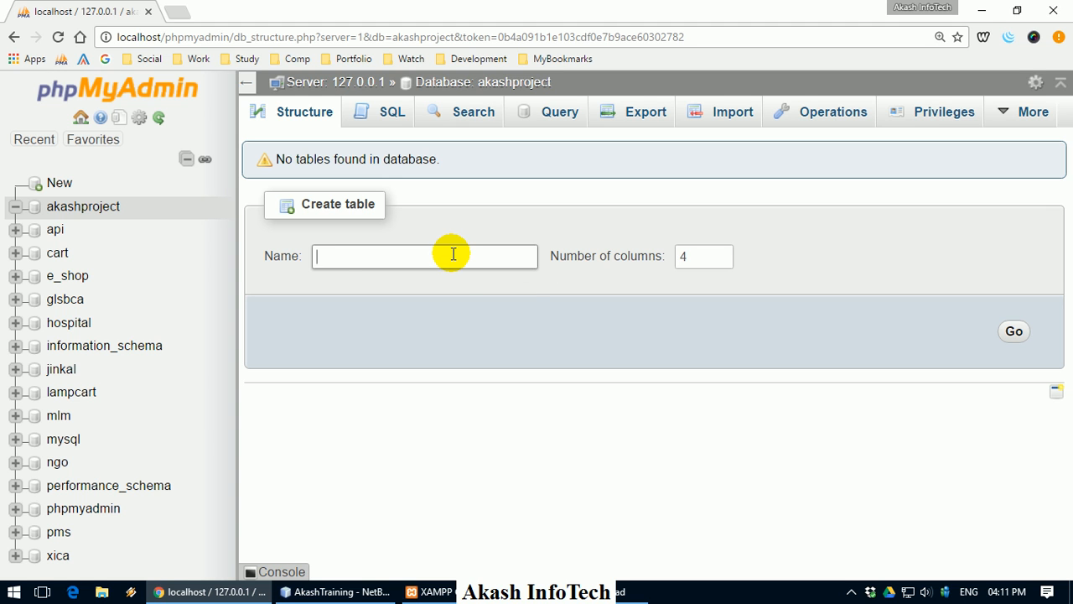
{"action": "type", "text": "subject"}
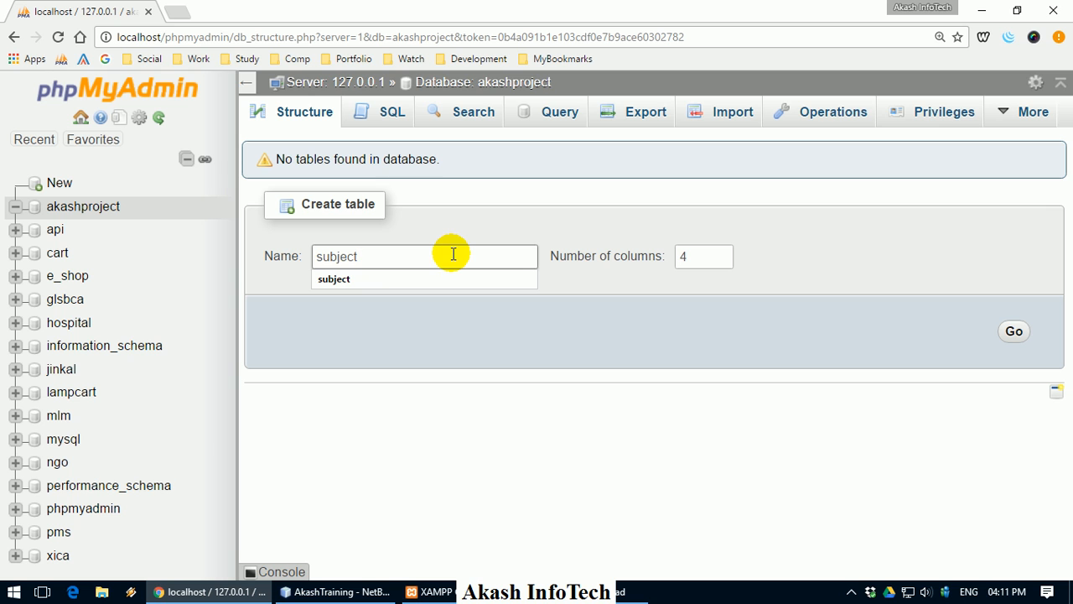
{"action": "left_click_drag", "start_coordinate": [450, 253], "coordinate": [316, 256]}
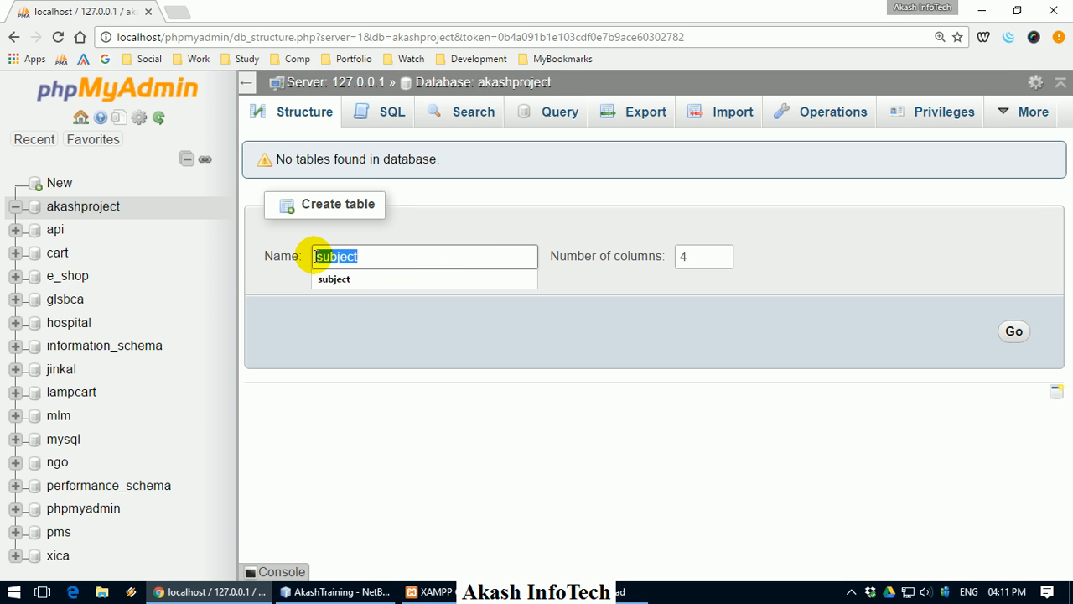
{"action": "left_click", "coordinate": [449, 235]}
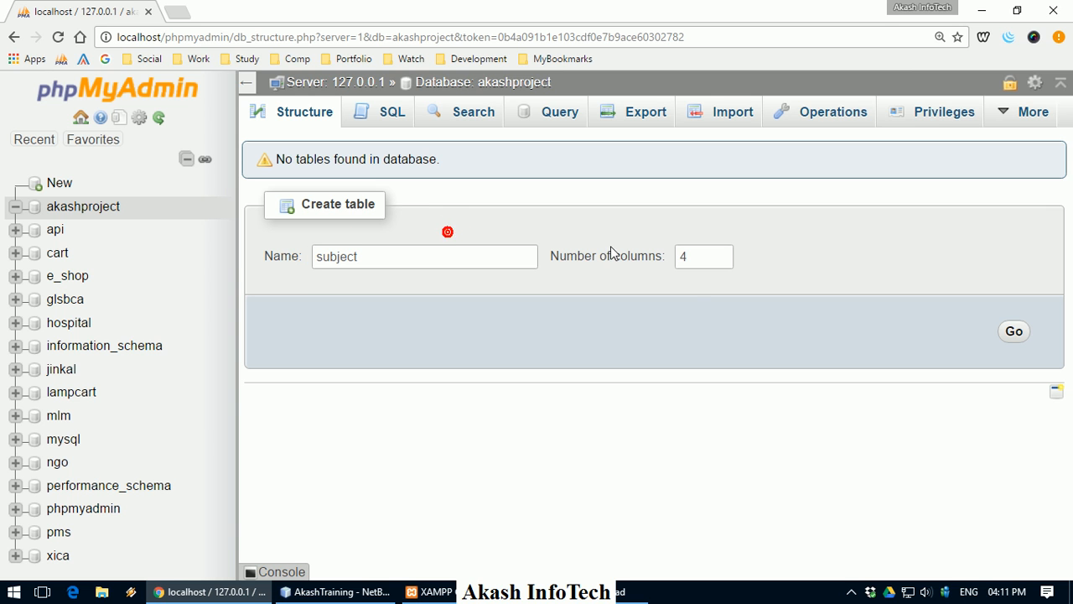
{"action": "left_click", "coordinate": [721, 262]}
{"action": "left_click", "coordinate": [722, 261]}
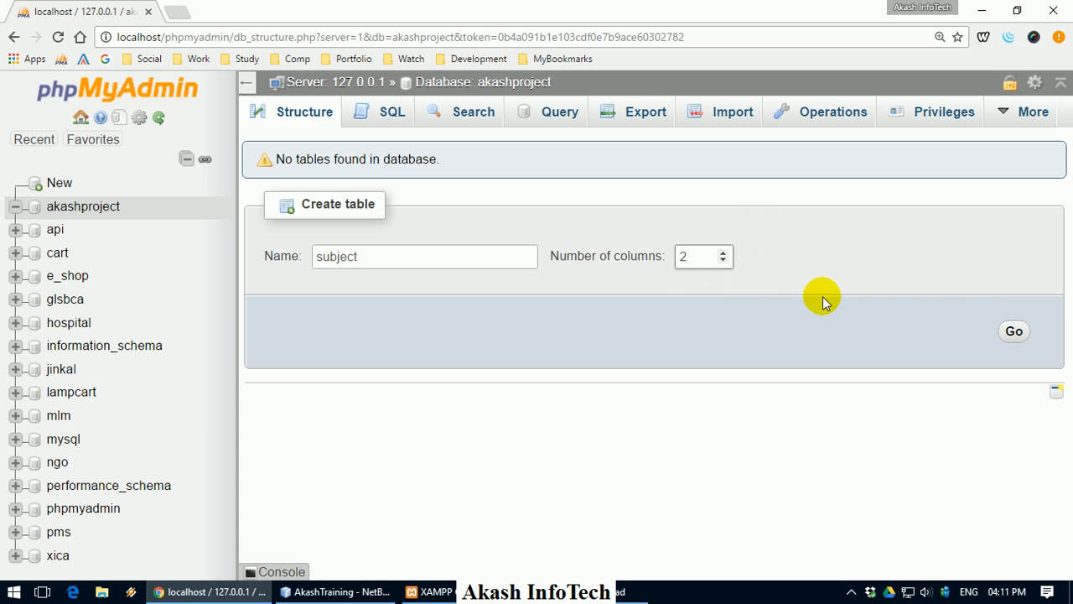
{"action": "left_click", "coordinate": [1013, 331]}
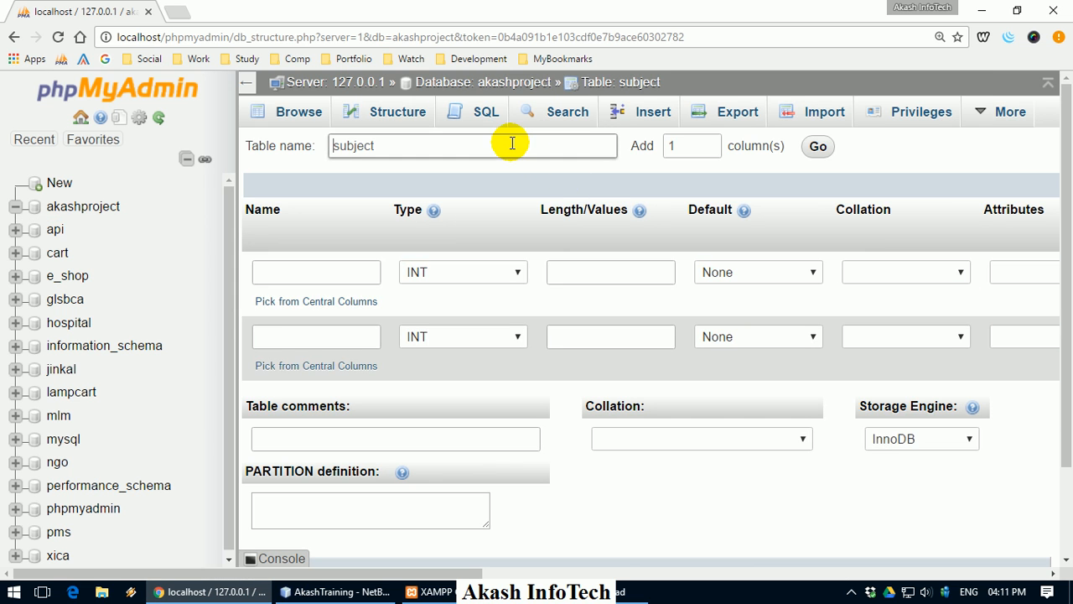
- Name the first column of the subject table sub_id
{"action": "left_click_drag", "start_coordinate": [423, 150], "coordinate": [333, 164]}
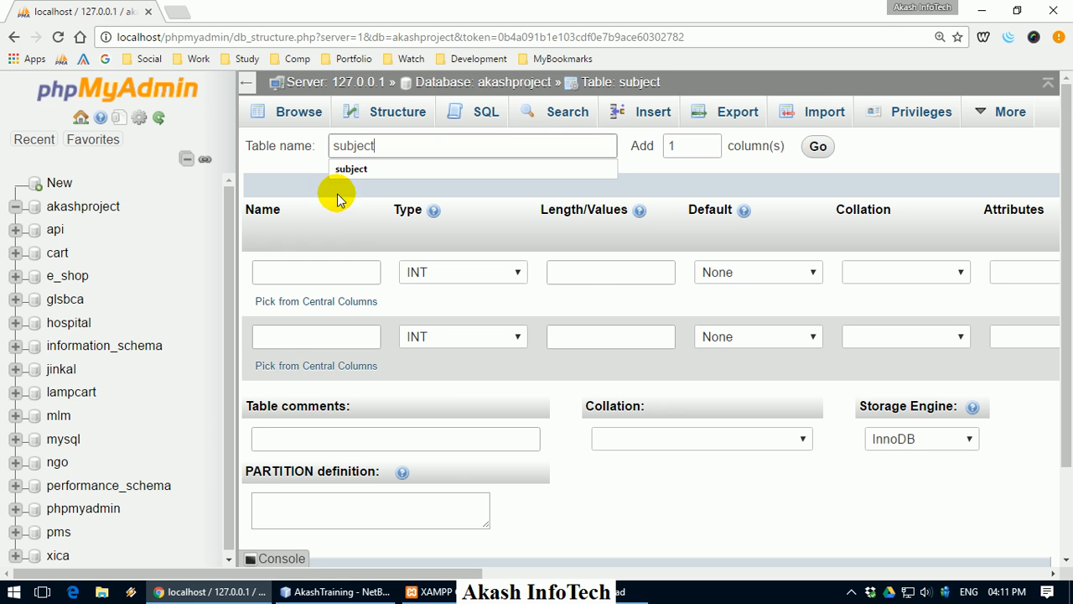
{"action": "left_click", "coordinate": [350, 267]}
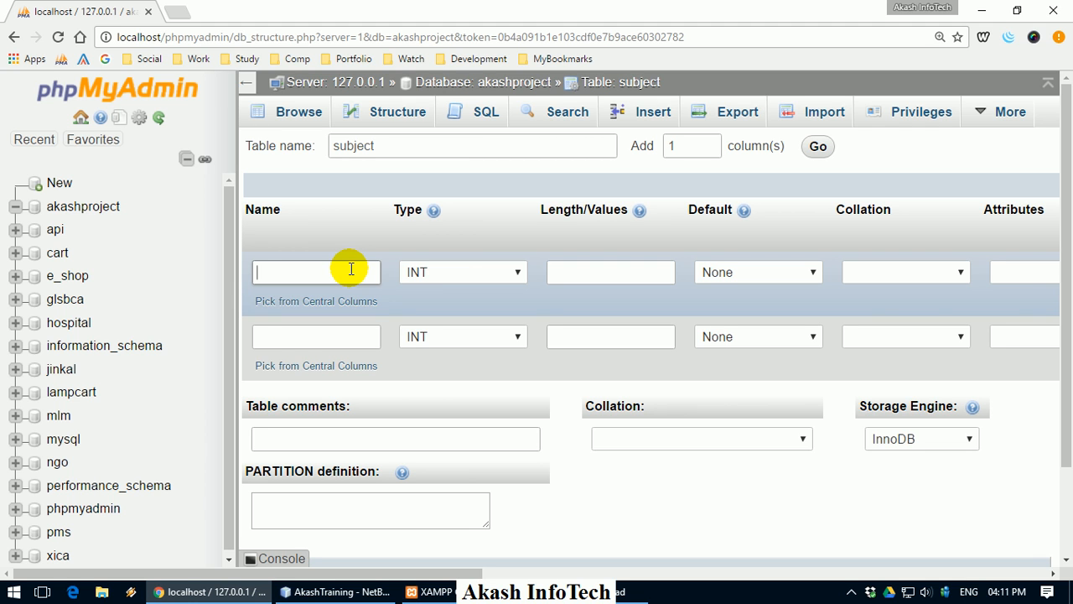
{"action": "type", "text": "sub"}
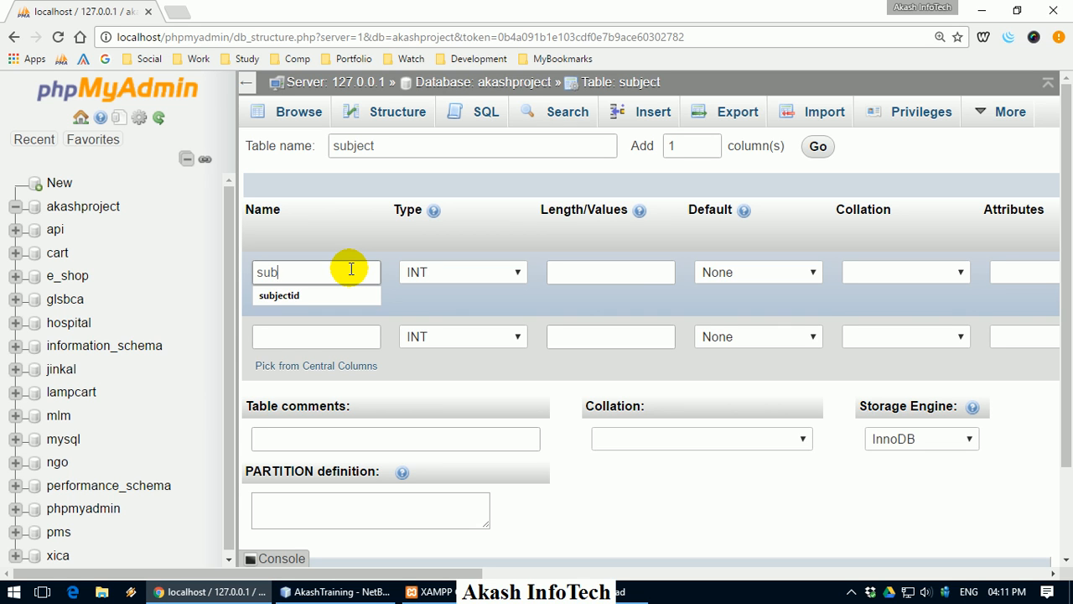
{"action": "type", "text": "_"}
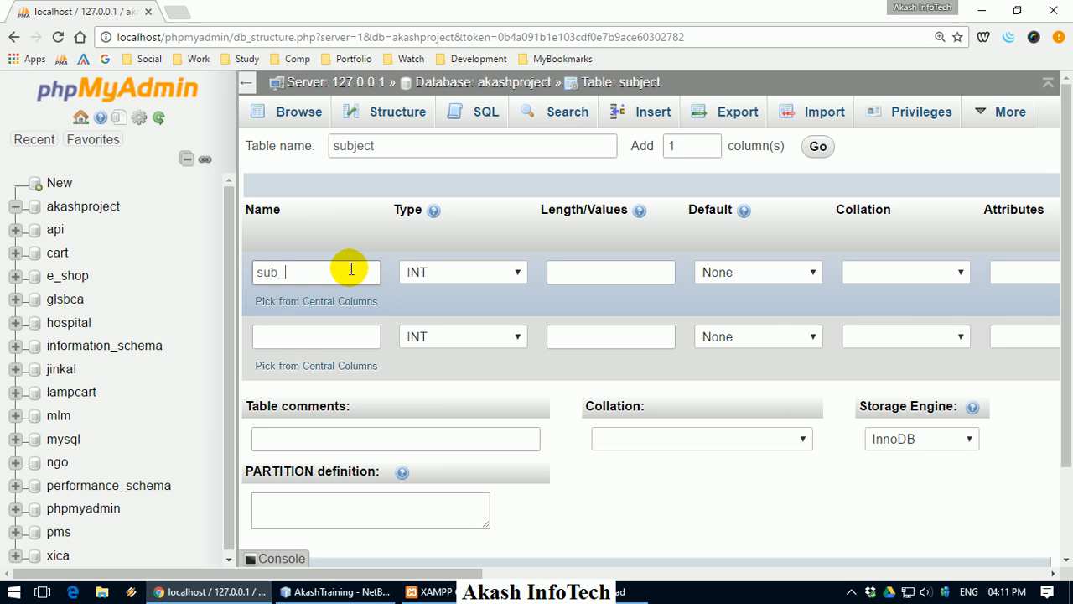
{"action": "type", "text": "id"}
{"action": "key", "text": "Left"}
{"action": "key", "text": "Left"}
{"action": "key", "text": "BackSpace"}
{"action": "key", "text": "BackSpace"}
{"action": "key", "text": "BackSpace"}
{"action": "key", "text": "BackSpace"}
{"action": "type", "text": "sub_"}
- Name the second column of the subject table sub_name
{"action": "left_click", "coordinate": [328, 338]}
{"action": "type", "text": "sub"}
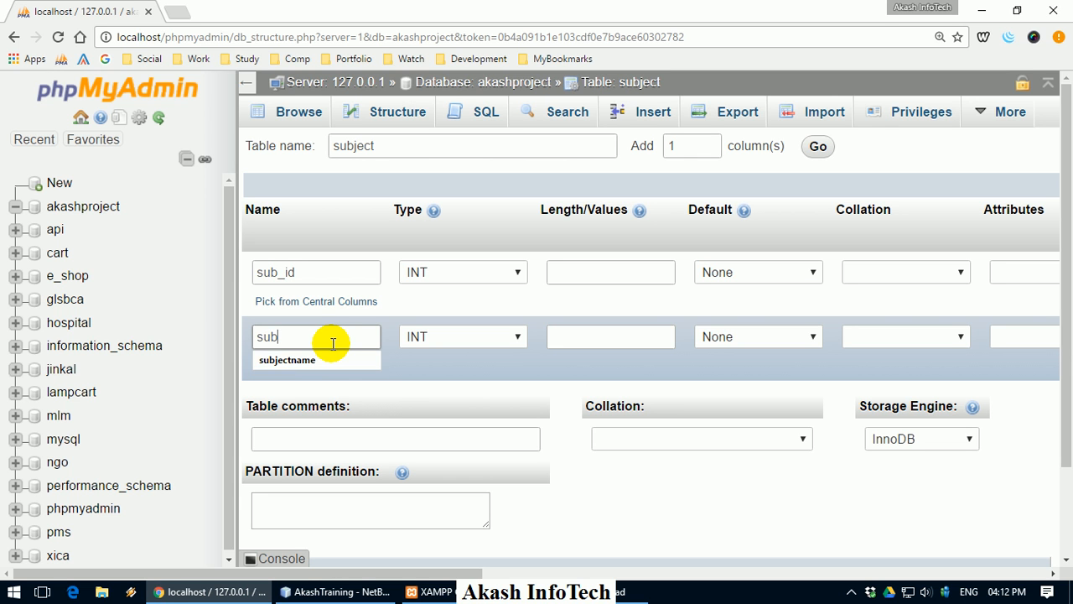
{"action": "type", "text": "_name"}
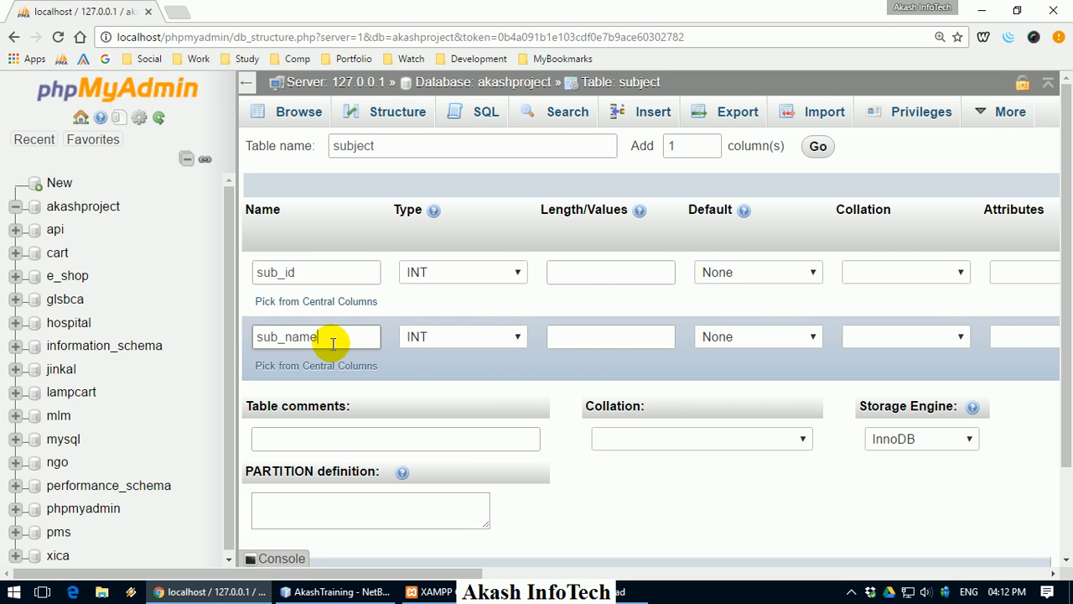
{"action": "key", "text": "Left"}
{"action": "key", "text": "Left"}
{"action": "key", "text": "Left"}
{"action": "key", "text": "Left"}
{"action": "key", "text": "BackSpace"}
{"action": "type", "text": "_"}
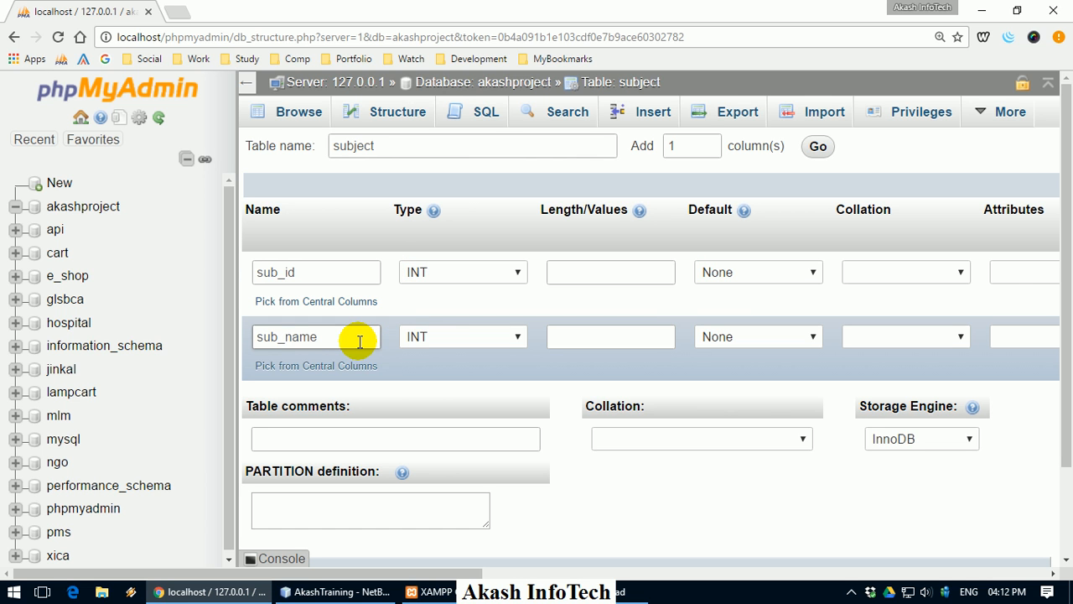
- Set the sub_name column's type to VARCHAR with a length of 25
{"action": "left_click", "coordinate": [447, 343]}
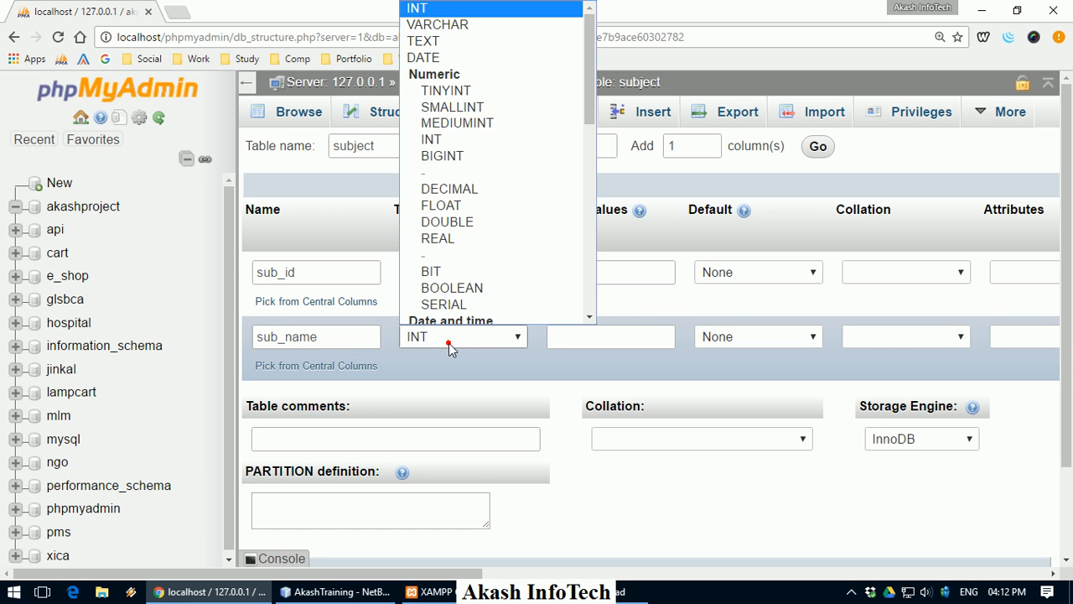
{"action": "key", "text": "Down"}
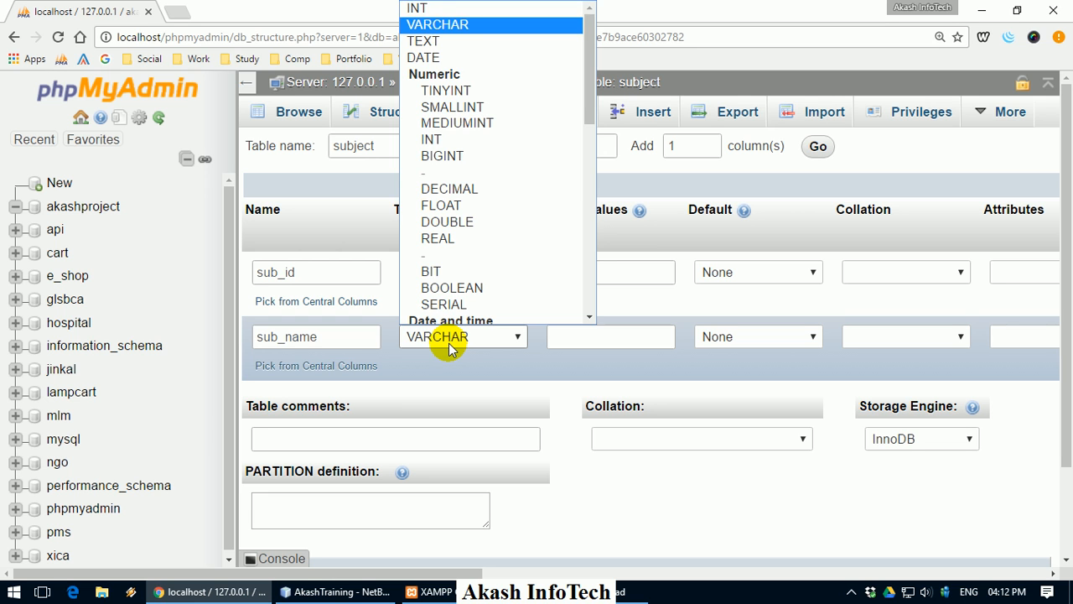
{"action": "key", "text": "Return"}
{"action": "left_click", "coordinate": [558, 336]}
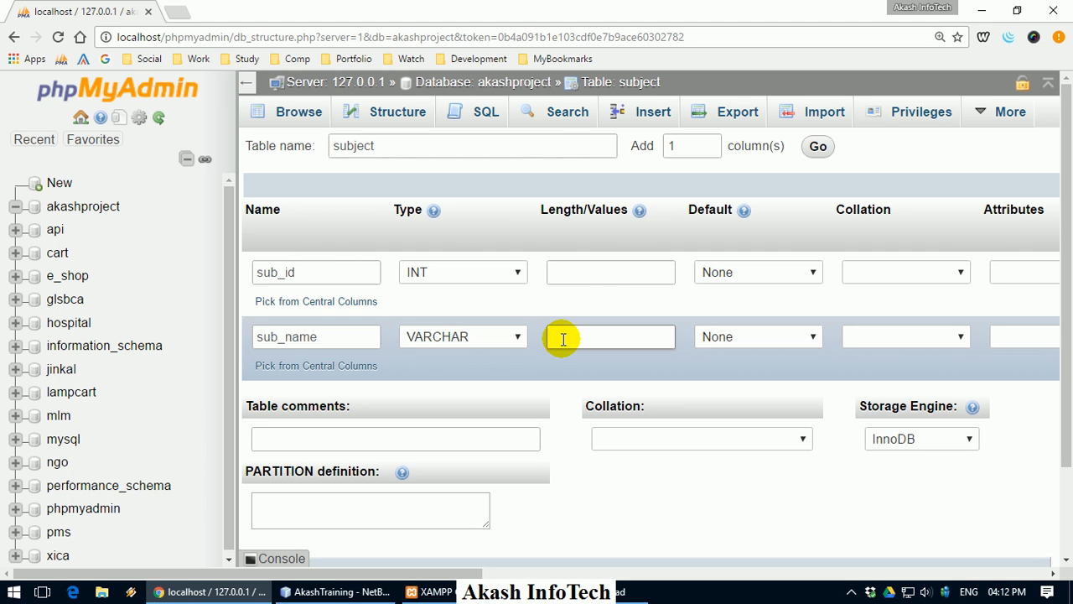
{"action": "type", "text": "25"}
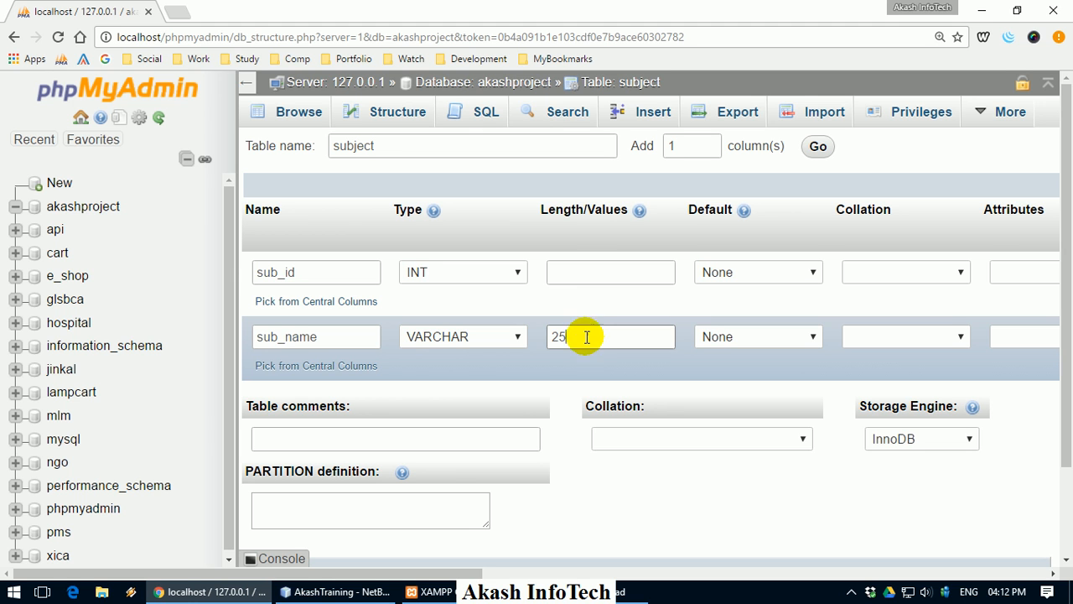
{"action": "left_click_drag", "start_coordinate": [579, 338], "coordinate": [555, 338]}
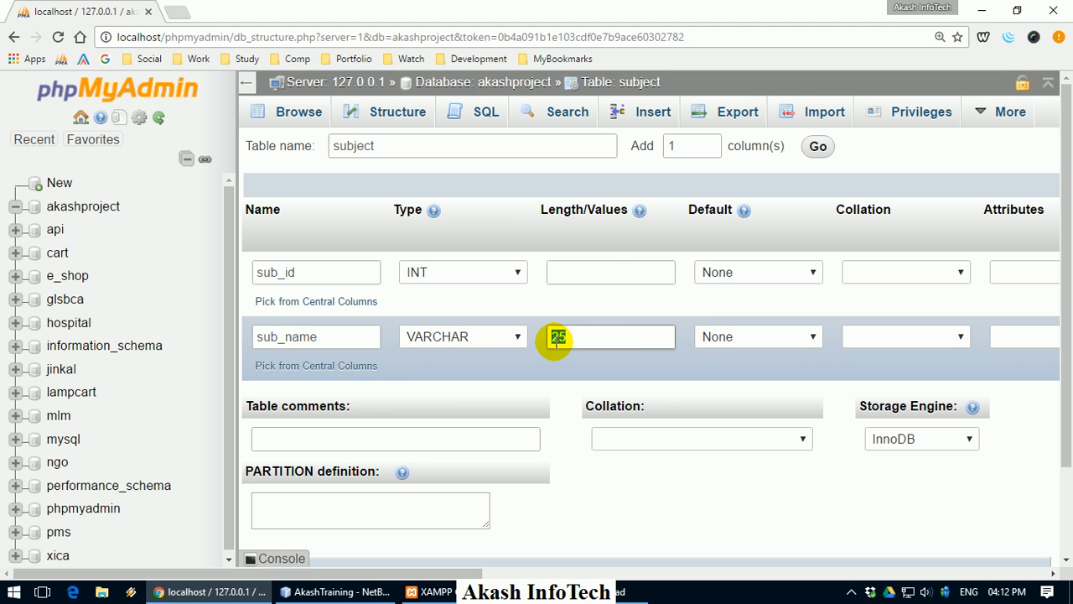
{"action": "left_click", "coordinate": [569, 336]}
{"action": "left_click_drag", "start_coordinate": [550, 337], "coordinate": [567, 337]}
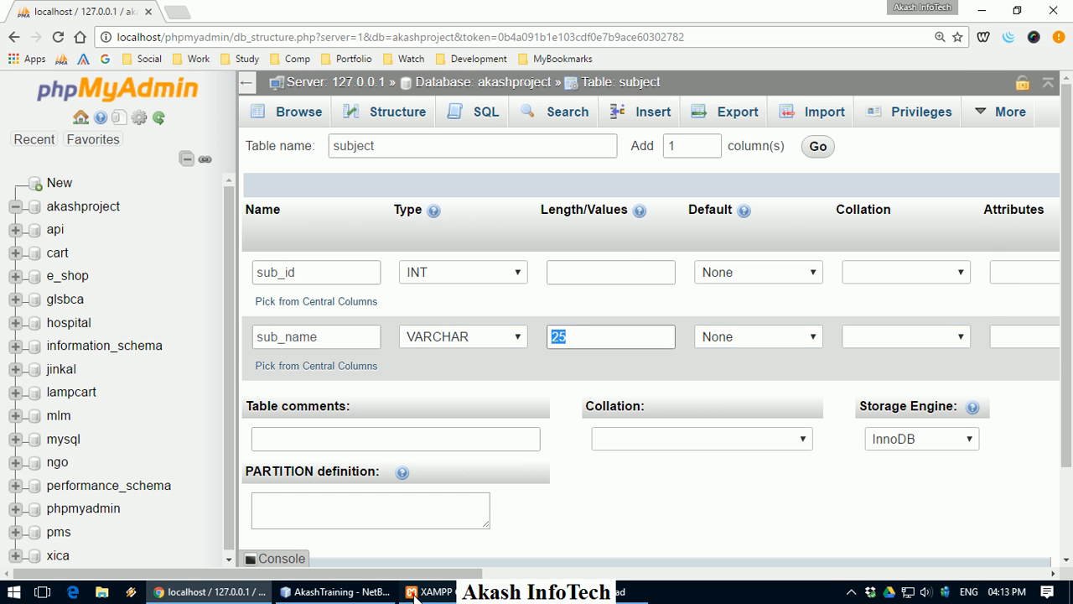
- Make the sub_id column the PRIMARY key and enable auto increment for it
{"action": "left_click", "coordinate": [440, 588]}
{"action": "left_click", "coordinate": [447, 584]}
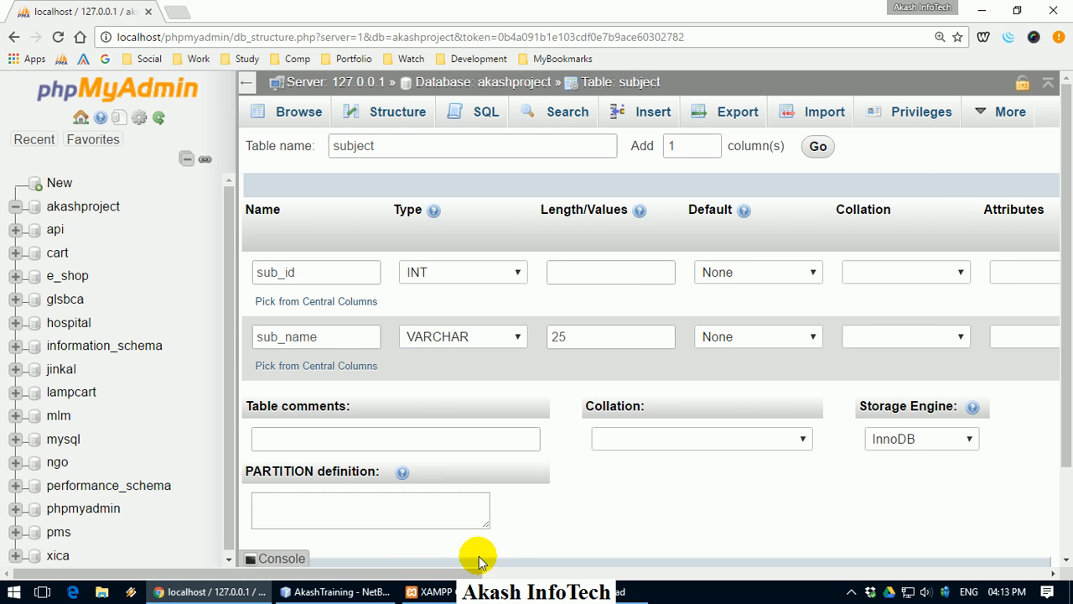
{"action": "left_click_drag", "start_coordinate": [472, 570], "coordinate": [444, 527]}
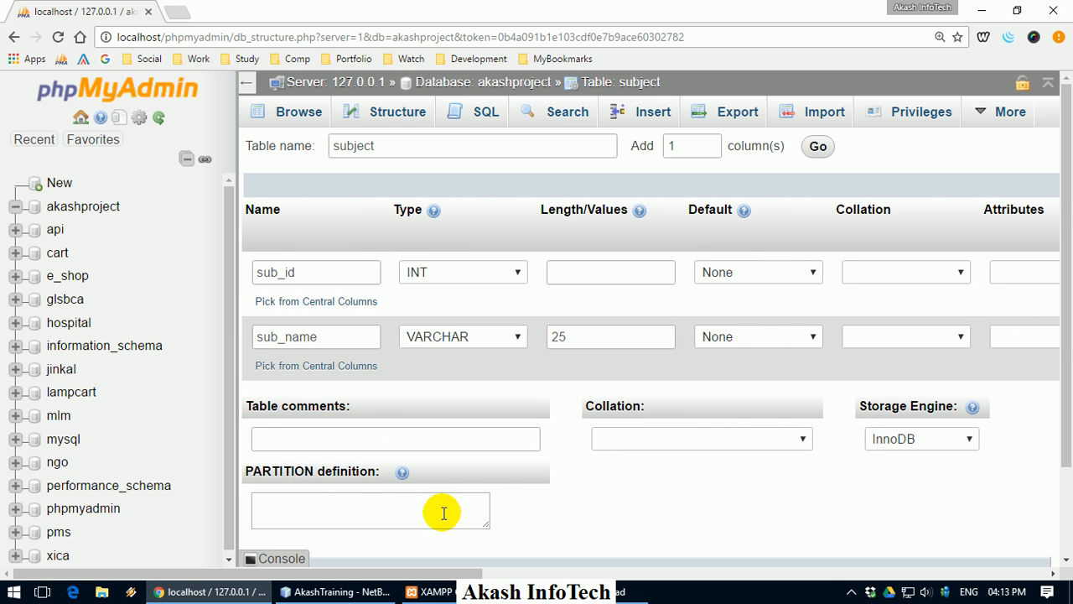
{"action": "left_click_drag", "start_coordinate": [445, 570], "coordinate": [700, 528]}
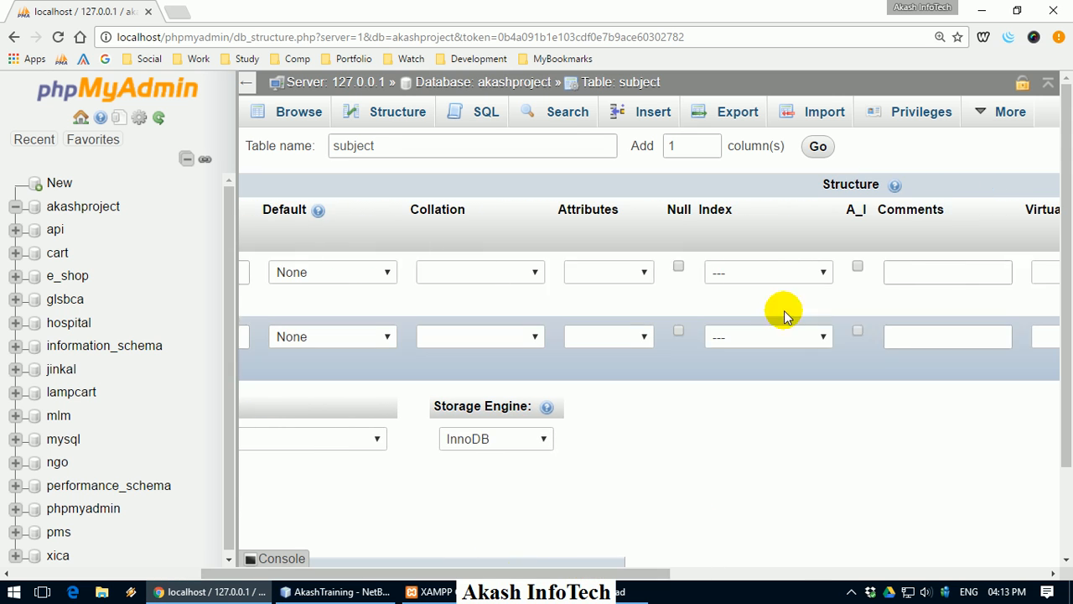
{"action": "left_click", "coordinate": [734, 273]}
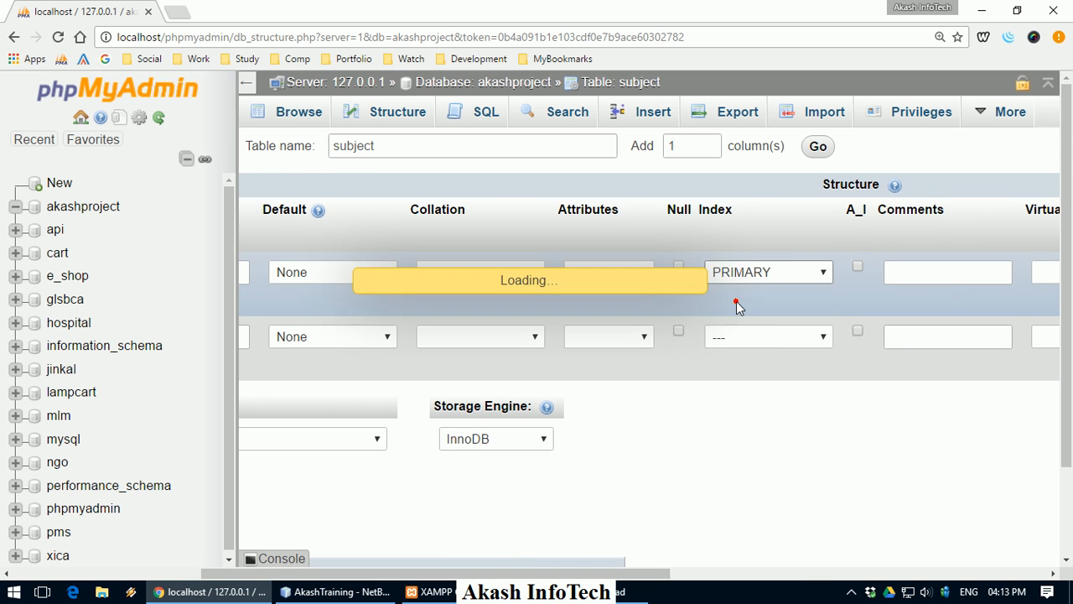
{"action": "left_click", "coordinate": [737, 308]}
{"action": "left_click", "coordinate": [639, 419]}
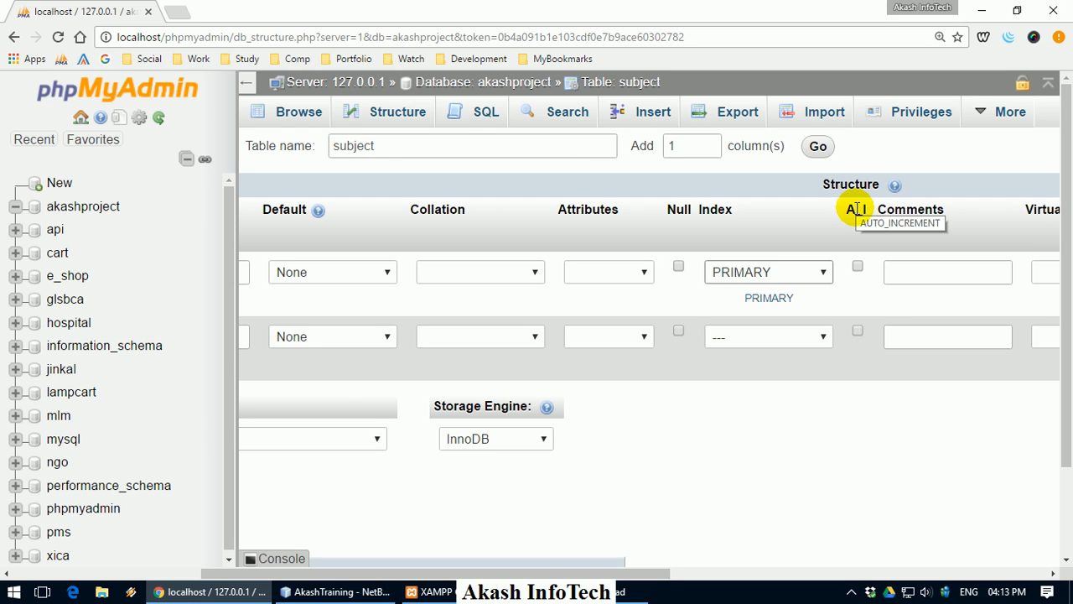
{"action": "left_click", "coordinate": [857, 266]}
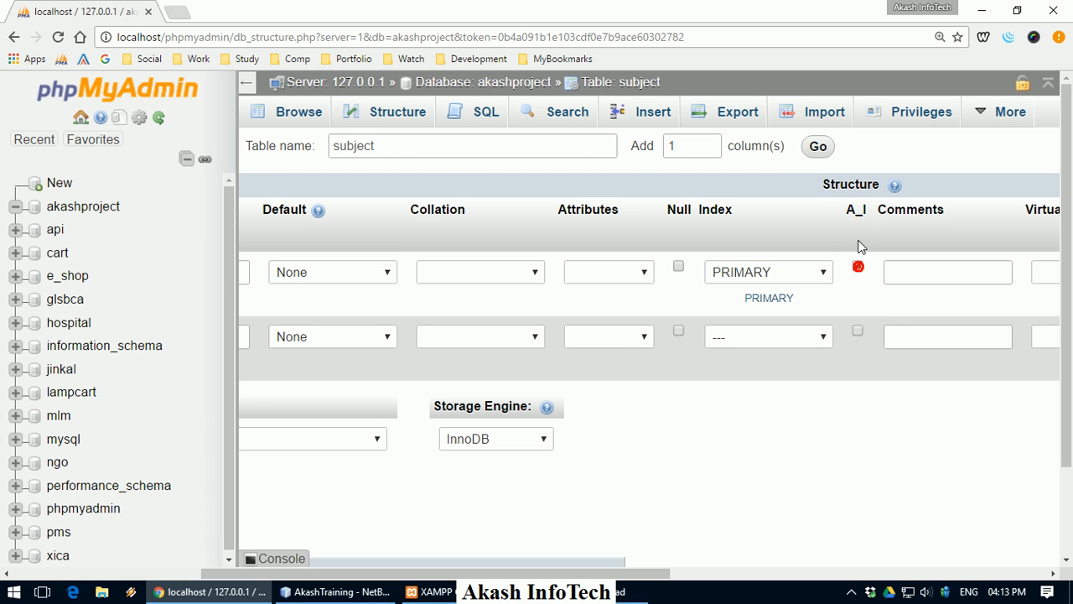
- Save the subject table
{"action": "scroll", "coordinate": [838, 268], "scroll_direction": "down", "scroll_amount": 2}
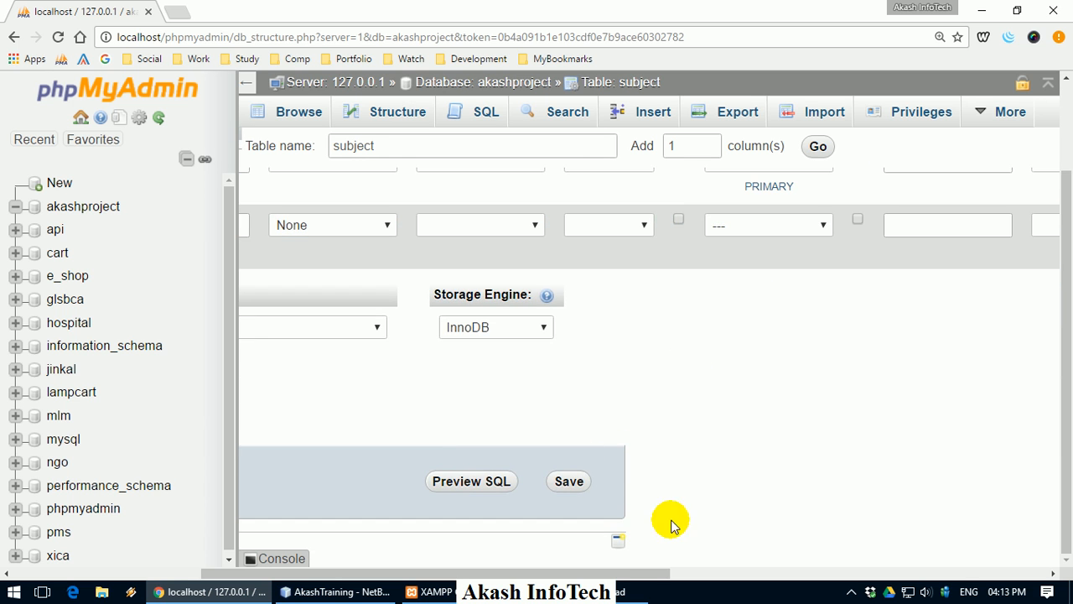
{"action": "left_click_drag", "start_coordinate": [641, 579], "coordinate": [491, 576]}
{"action": "left_click", "coordinate": [904, 491]}
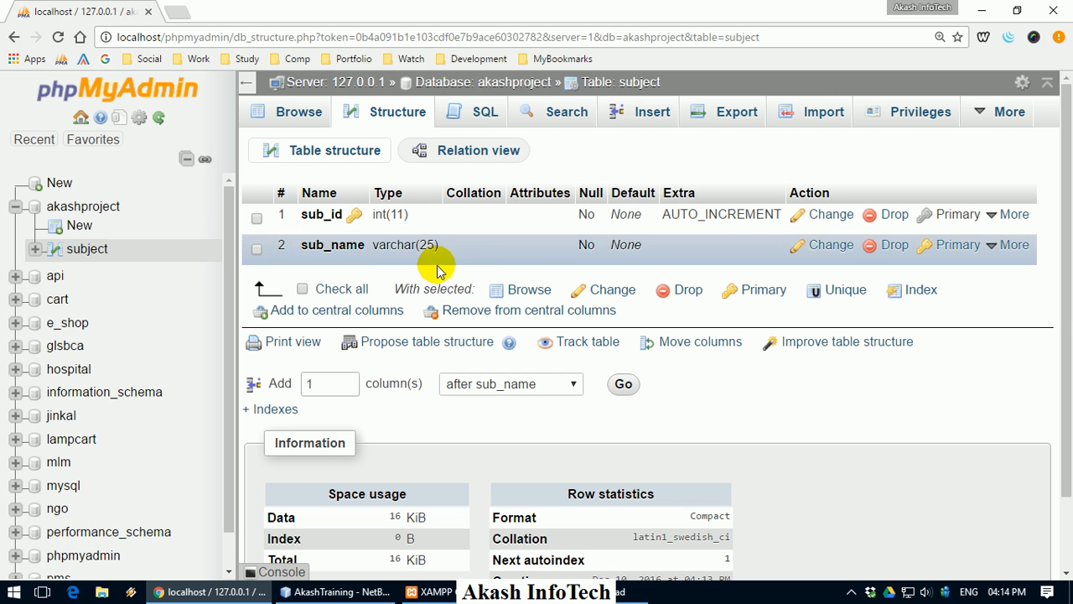
- Start another new table in the akashproject database and name it student
{"action": "left_click", "coordinate": [80, 226]}
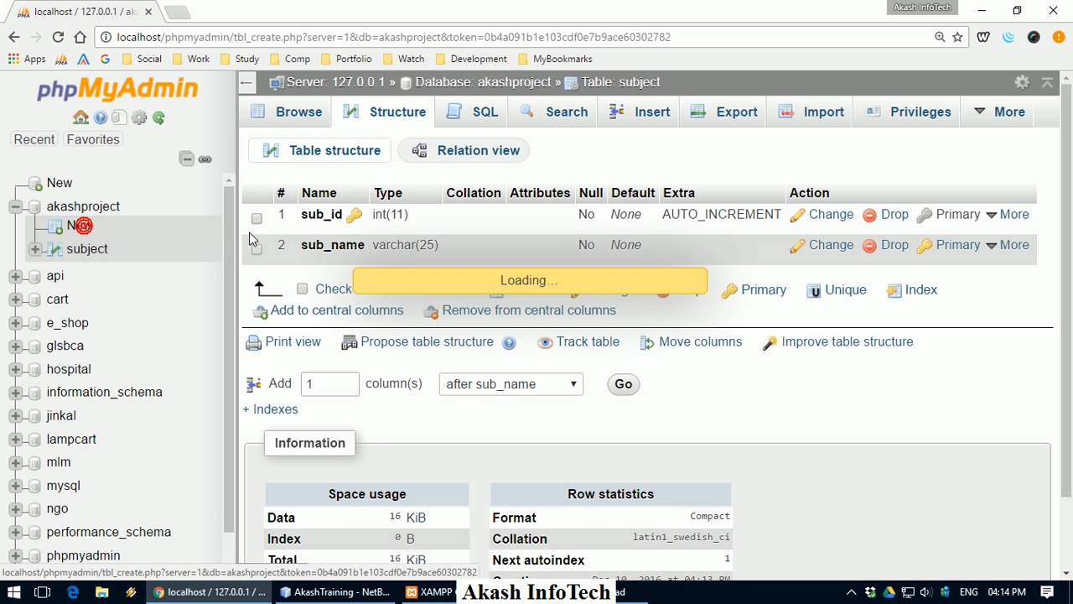
{"action": "left_click", "coordinate": [407, 144]}
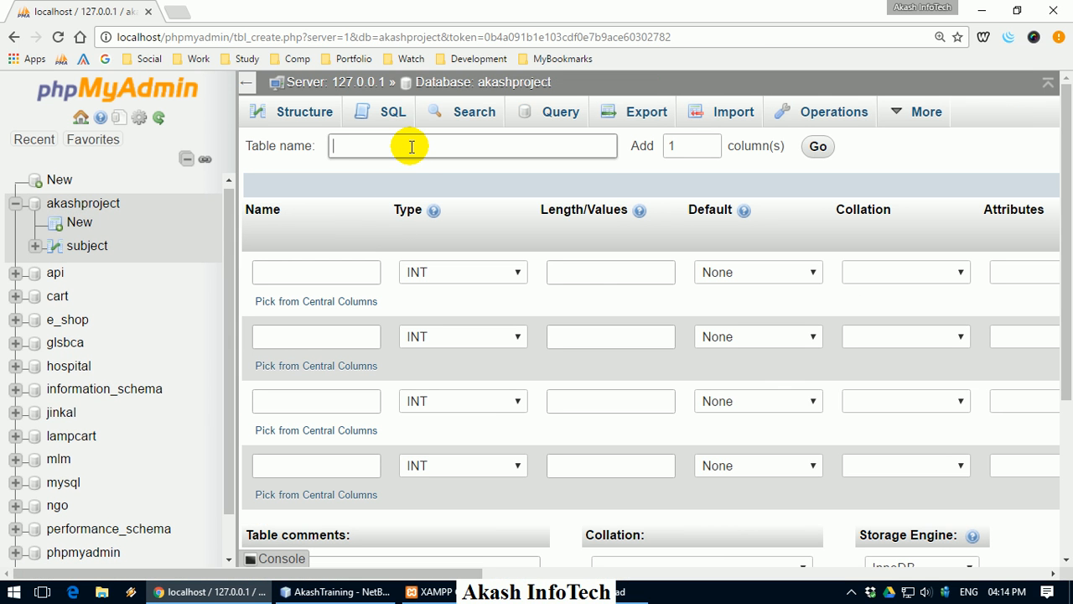
{"action": "type", "text": "student"}
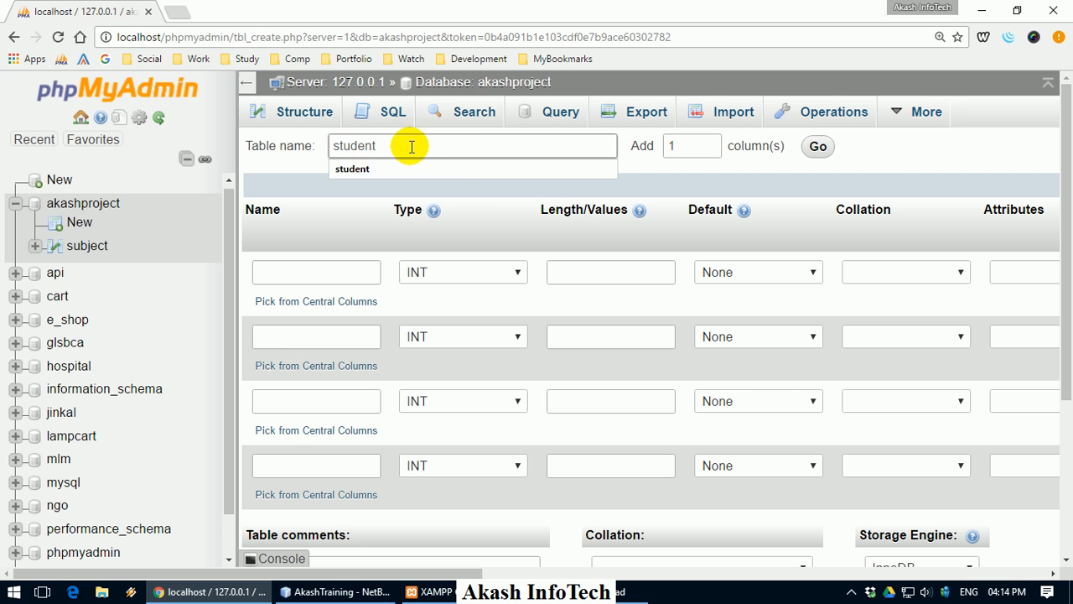
{"action": "left_click", "coordinate": [522, 199]}
- Name the first two columns of the student table st_id and st_name
{"action": "left_click", "coordinate": [340, 280]}
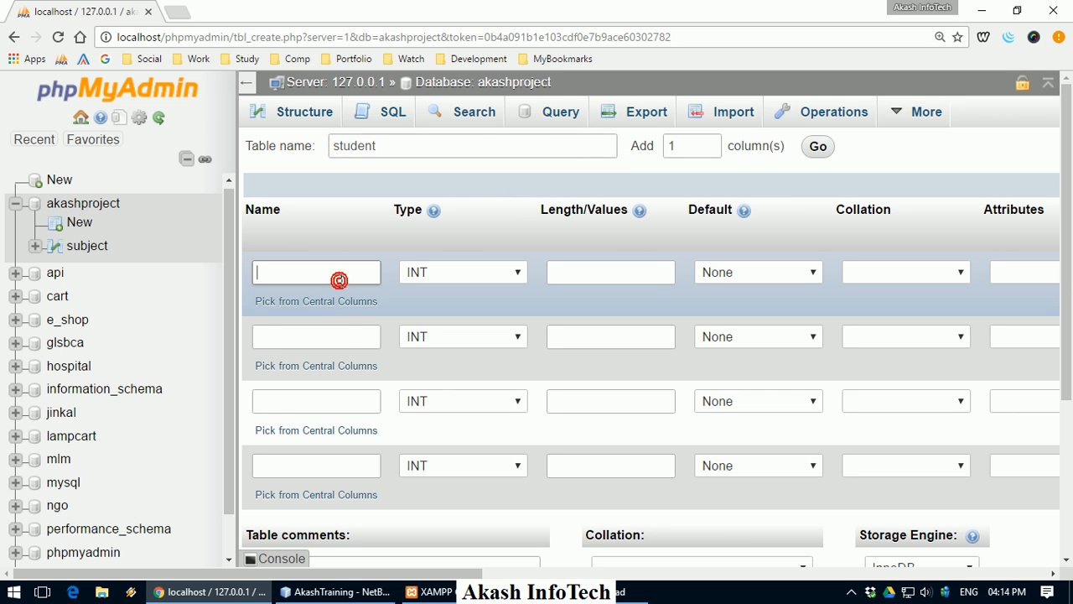
{"action": "type", "text": "st_ind"}
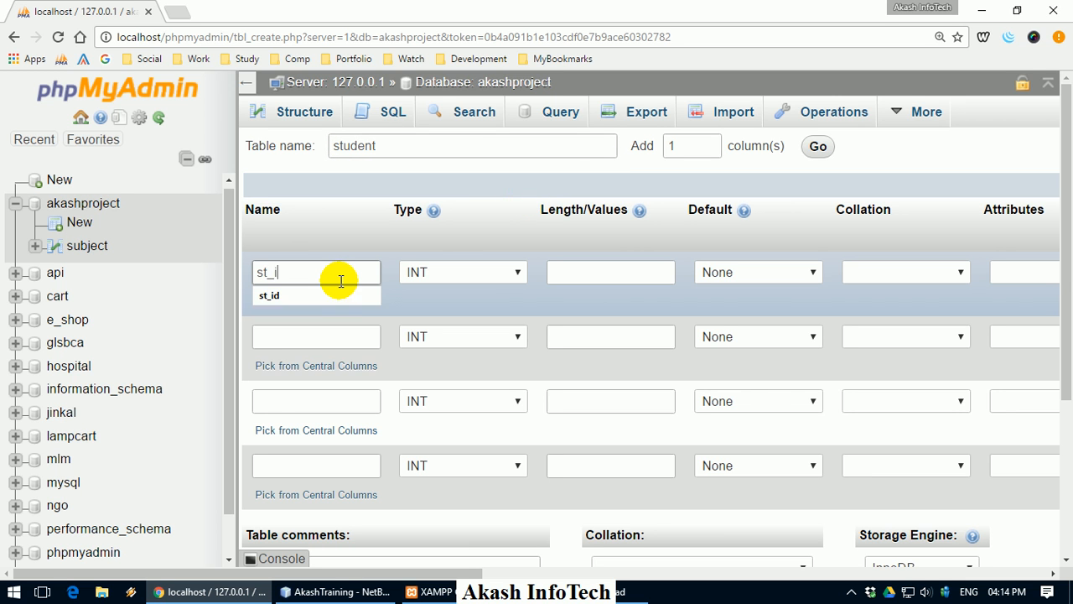
{"action": "key", "text": "BackSpace"}
{"action": "key", "text": "BackSpace"}
{"action": "type", "text": "d"}
{"action": "left_click", "coordinate": [300, 335]}
{"action": "type", "text": "st_name"}
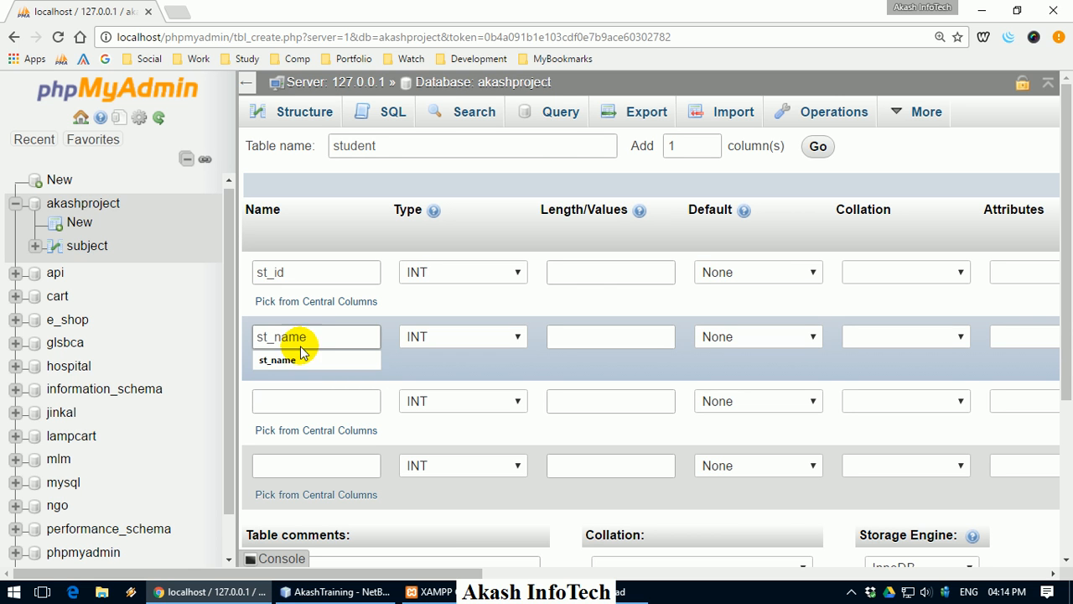
- Name the third column of the student table st_gender
{"action": "left_click", "coordinate": [273, 404]}
{"action": "type", "text": "st-gender"}
{"action": "left_click", "coordinate": [274, 405]}
{"action": "key", "text": "BackSpace"}
{"action": "type", "text": "_"}
{"action": "left_click", "coordinate": [336, 458]}
{"action": "type", "text": "s"}
{"action": "key", "text": "BackSpace"}
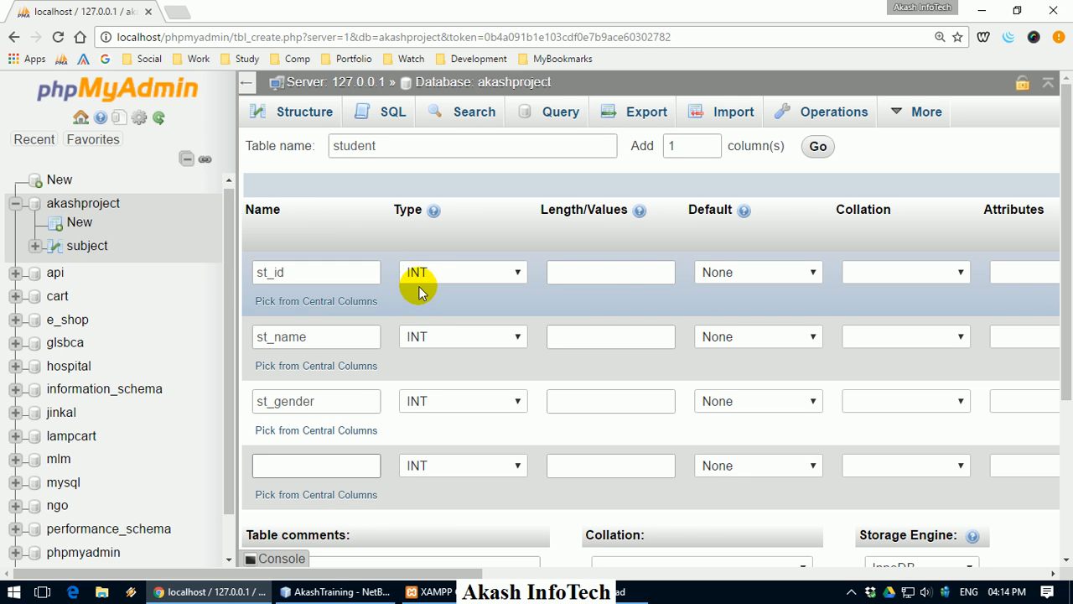
- Set both st_name and st_gender to type VARCHAR, with a length of 25 for st_name and 6 for st_gender
{"action": "left_click", "coordinate": [441, 337]}
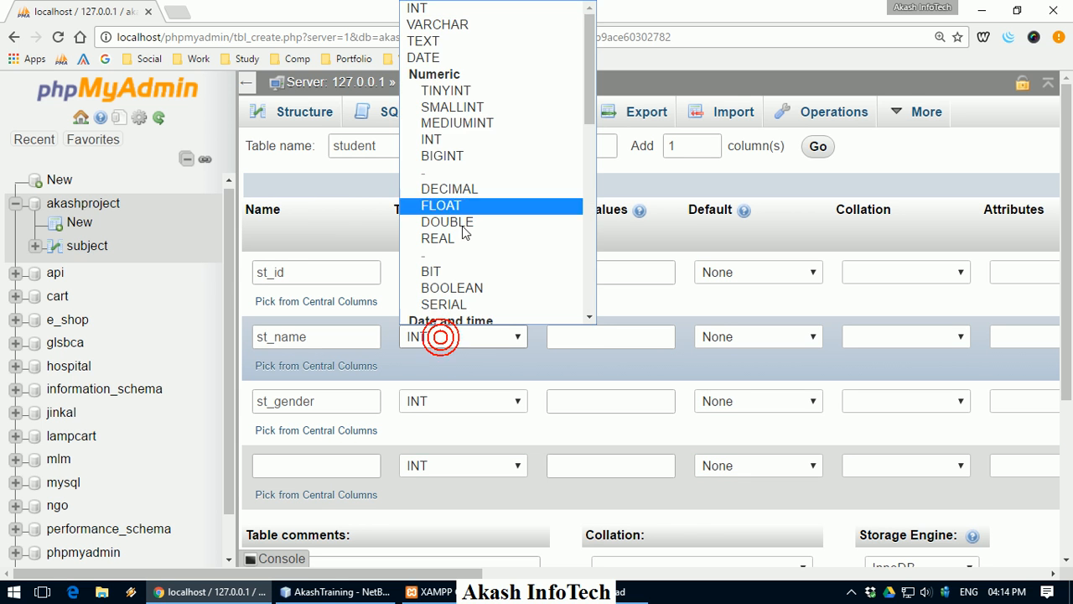
{"action": "left_click", "coordinate": [452, 30]}
{"action": "left_click", "coordinate": [439, 401]}
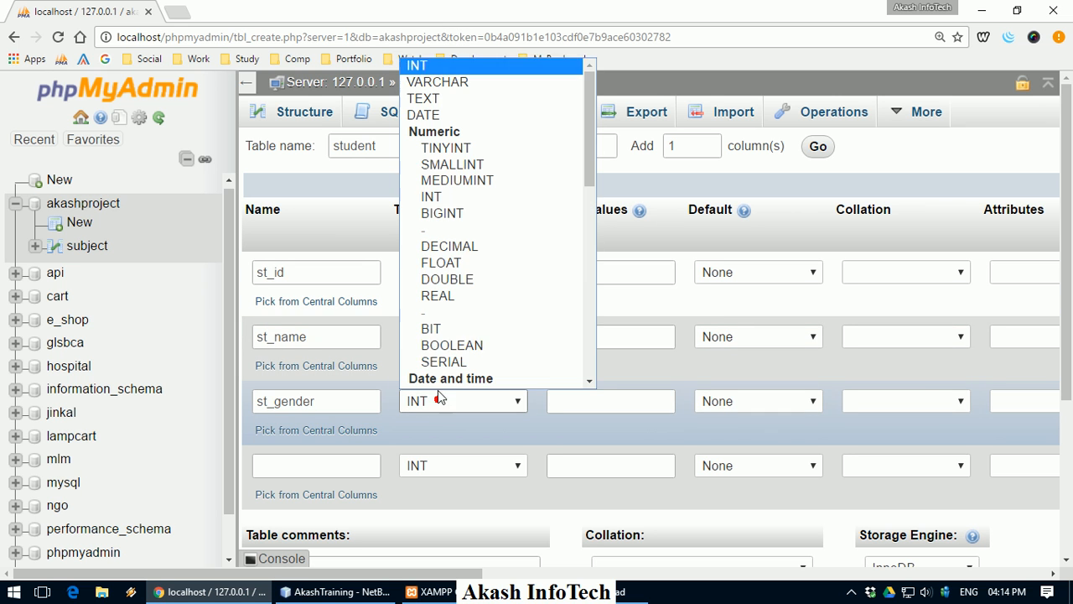
{"action": "left_click", "coordinate": [467, 81]}
{"action": "left_click", "coordinate": [597, 338]}
{"action": "type", "text": "25"}
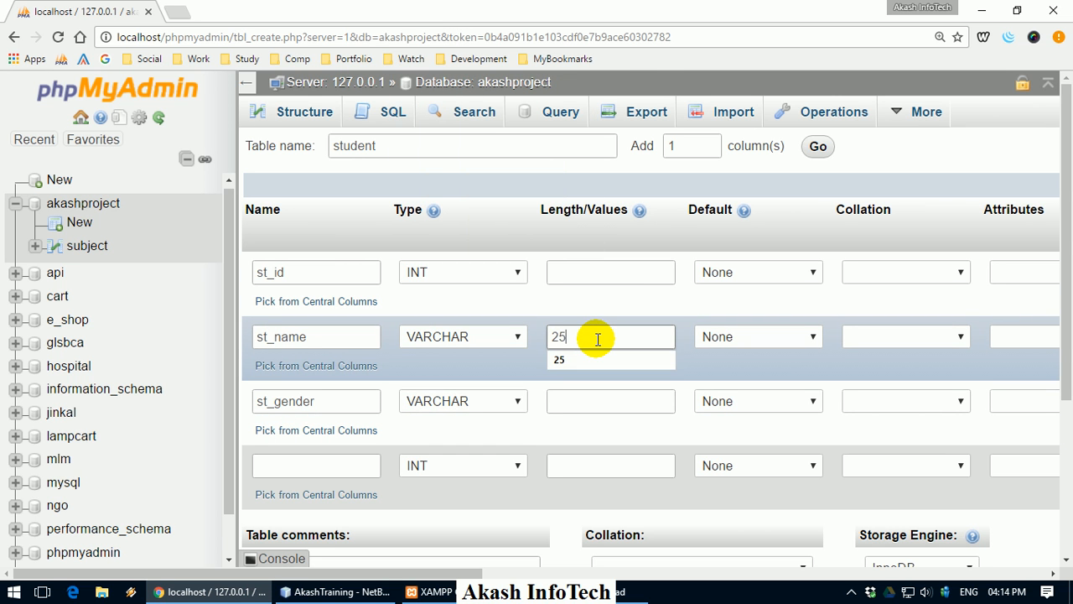
{"action": "left_click", "coordinate": [616, 395]}
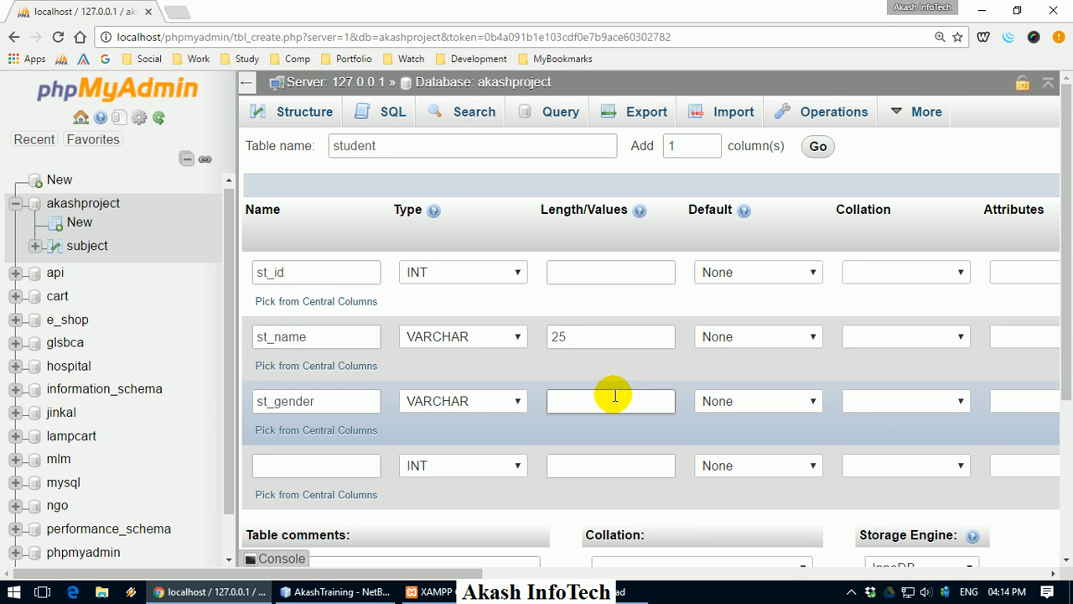
{"action": "type", "text": "6"}
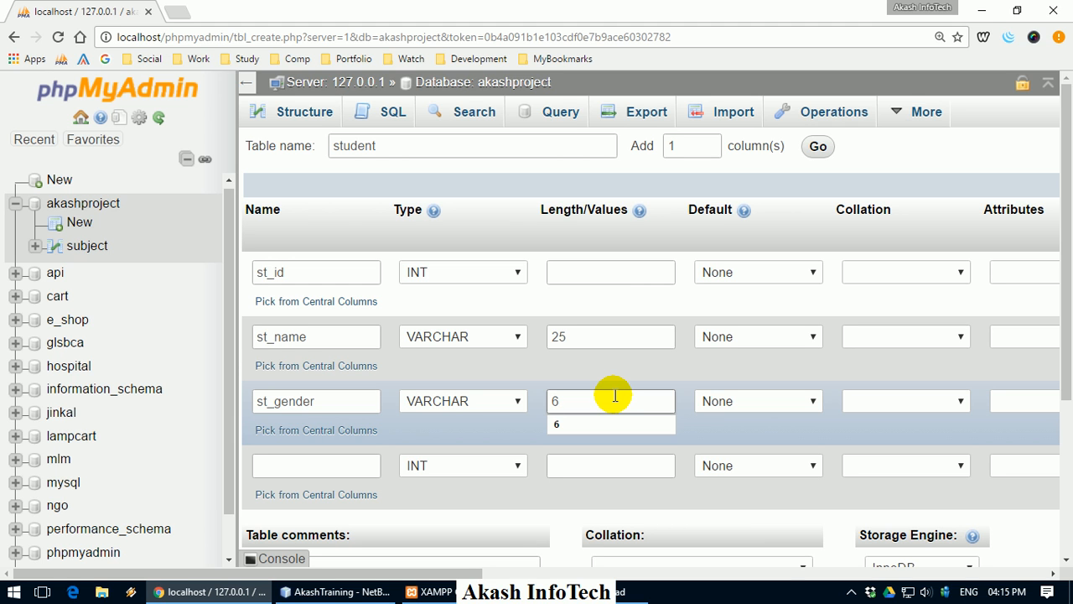
{"action": "left_click", "coordinate": [633, 369]}
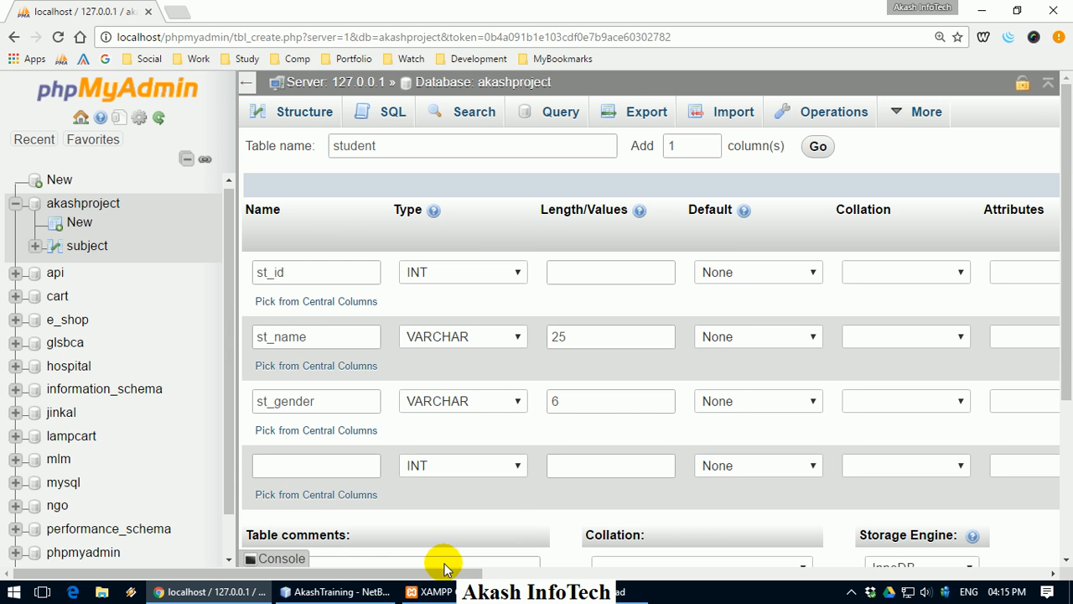
- Make the st_id column the PRIMARY key and enable auto increment for it
{"action": "left_click_drag", "start_coordinate": [446, 570], "coordinate": [583, 544]}
{"action": "left_click", "coordinate": [836, 272]}
{"action": "left_click", "coordinate": [890, 303]}
{"action": "left_click", "coordinate": [633, 429]}
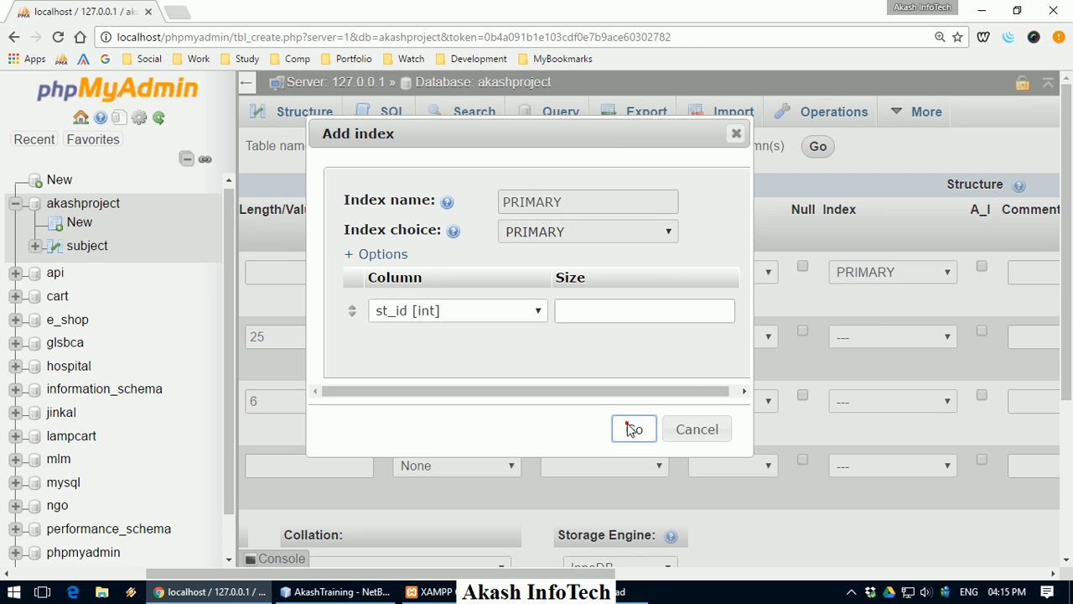
{"action": "left_click", "coordinate": [981, 265]}
{"action": "left_click_drag", "start_coordinate": [609, 572], "coordinate": [414, 531]}
- Name the fourth column st_mobile and set its type to BIGINT
{"action": "scroll", "coordinate": [607, 453], "scroll_direction": "down", "scroll_amount": 1}
{"action": "scroll", "coordinate": [942, 486], "scroll_direction": "down", "scroll_amount": 3}
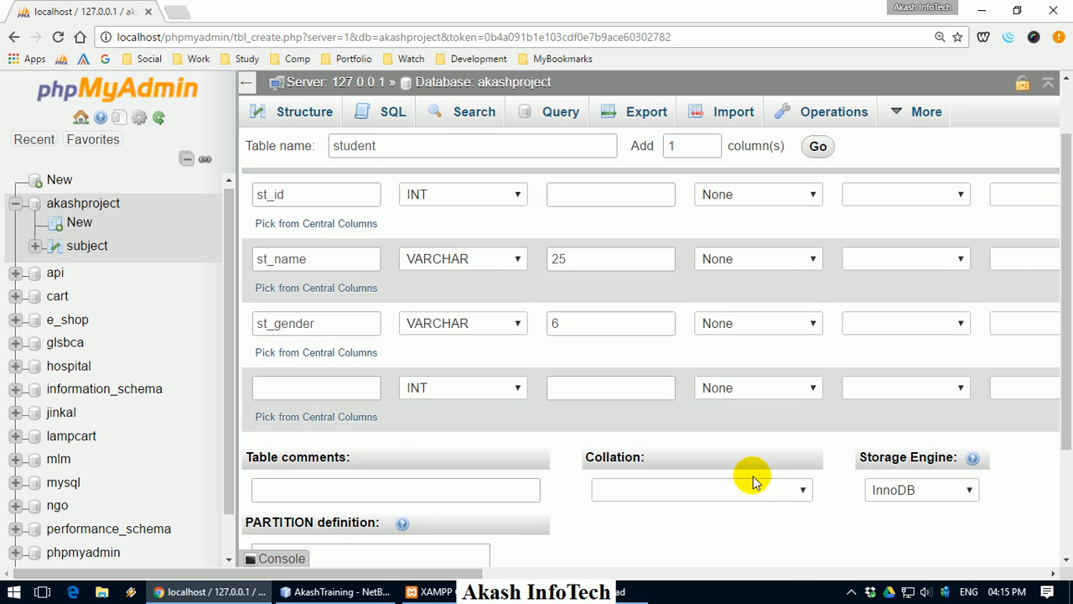
{"action": "scroll", "coordinate": [905, 467], "scroll_direction": "up", "scroll_amount": 2}
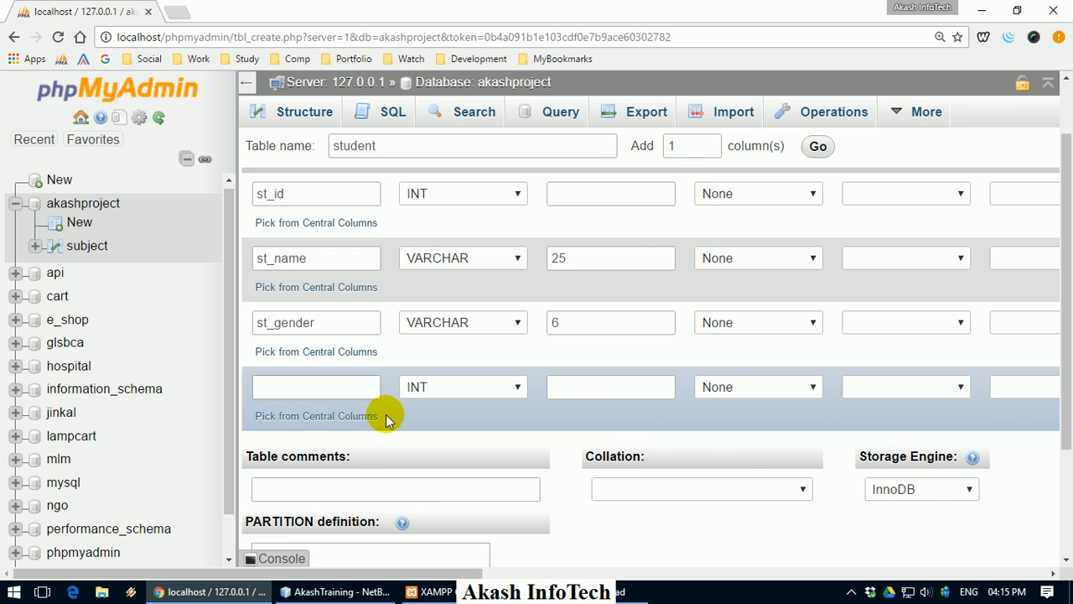
{"action": "left_click", "coordinate": [362, 389]}
{"action": "type", "text": "st"}
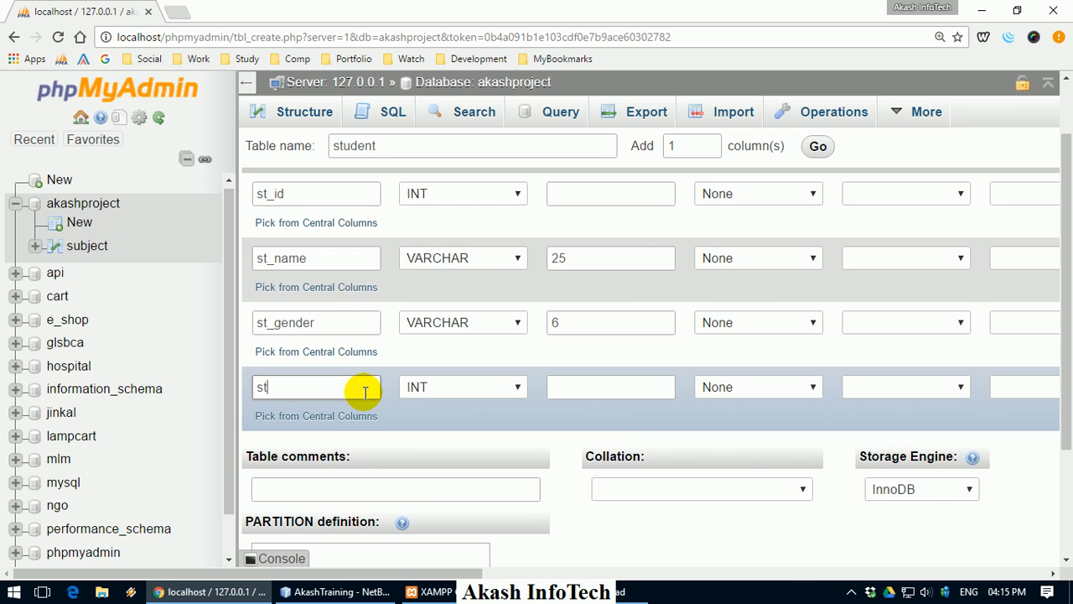
{"action": "type", "text": "_mobile"}
{"action": "left_click", "coordinate": [417, 386]}
{"action": "key", "text": "b"}
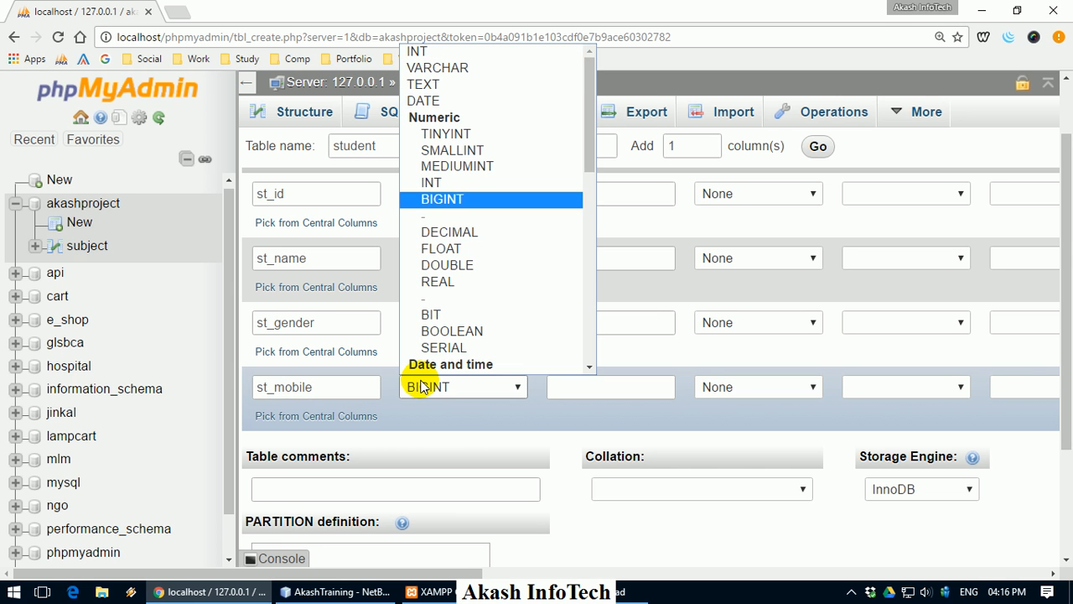
{"action": "key", "text": "Return"}
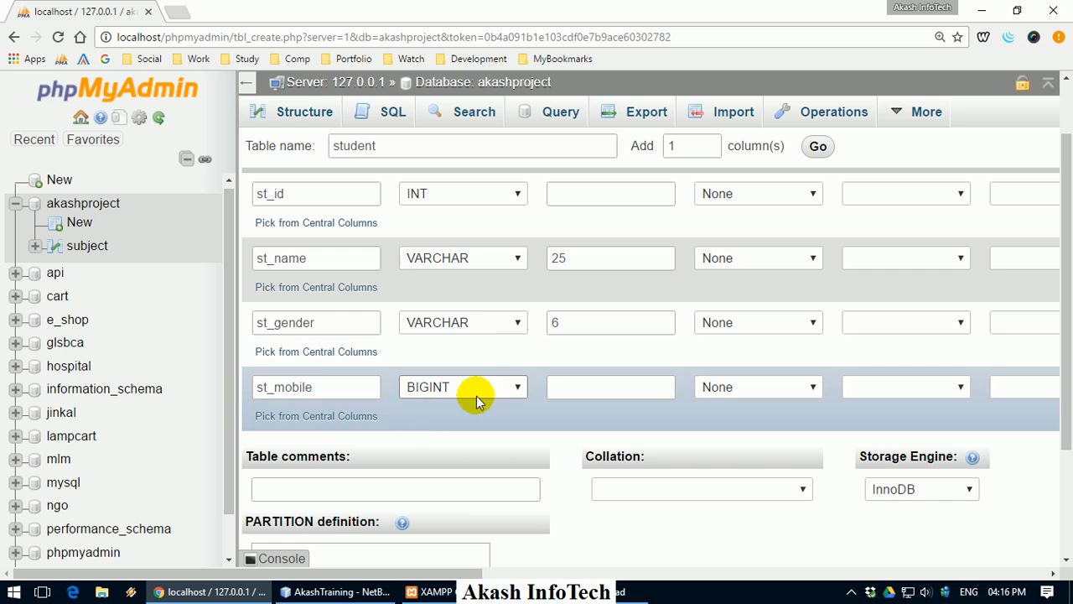
- Add one more column to the student table definition and name it st_photo
{"action": "scroll", "coordinate": [607, 459], "scroll_direction": "up", "scroll_amount": 1}
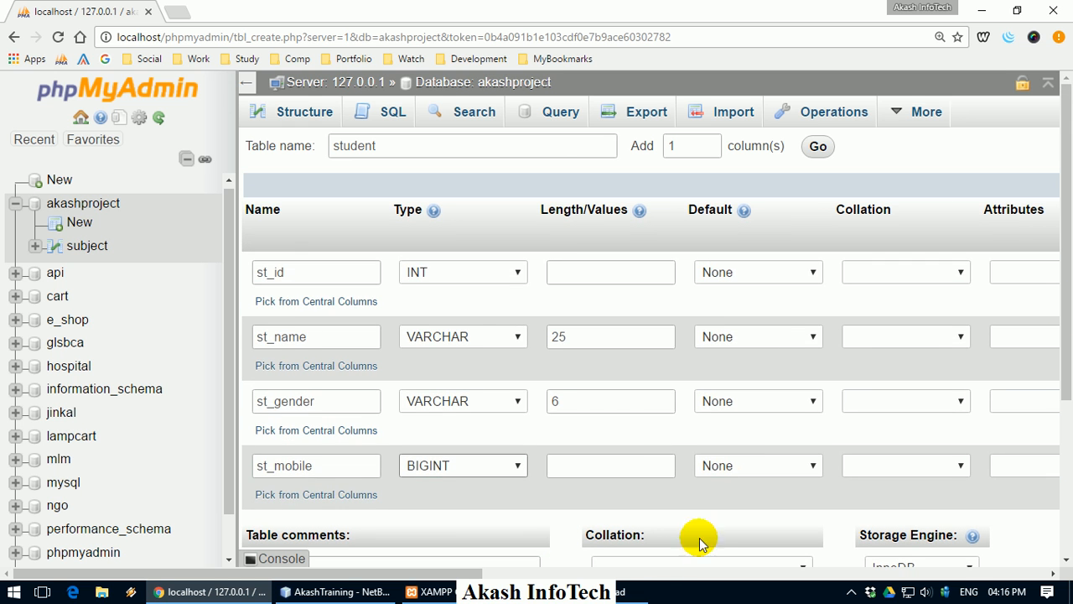
{"action": "mouse_move", "coordinate": [467, 570]}
{"action": "left_mouse_down"}
{"action": "mouse_move", "coordinate": [513, 570]}
{"action": "mouse_move", "coordinate": [447, 566]}
{"action": "left_mouse_up"}
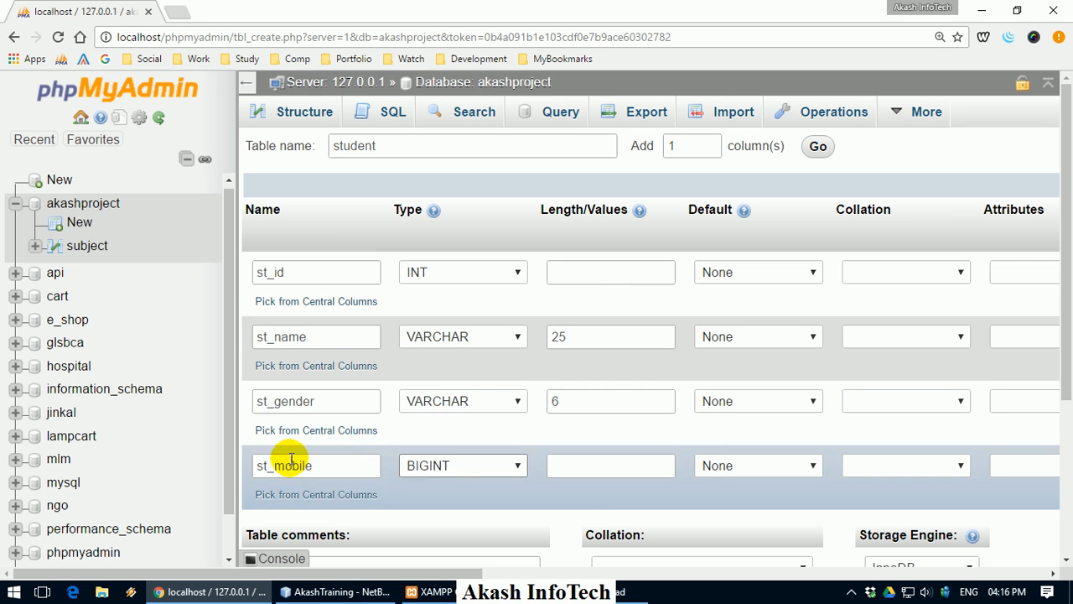
{"action": "left_click", "coordinate": [671, 148]}
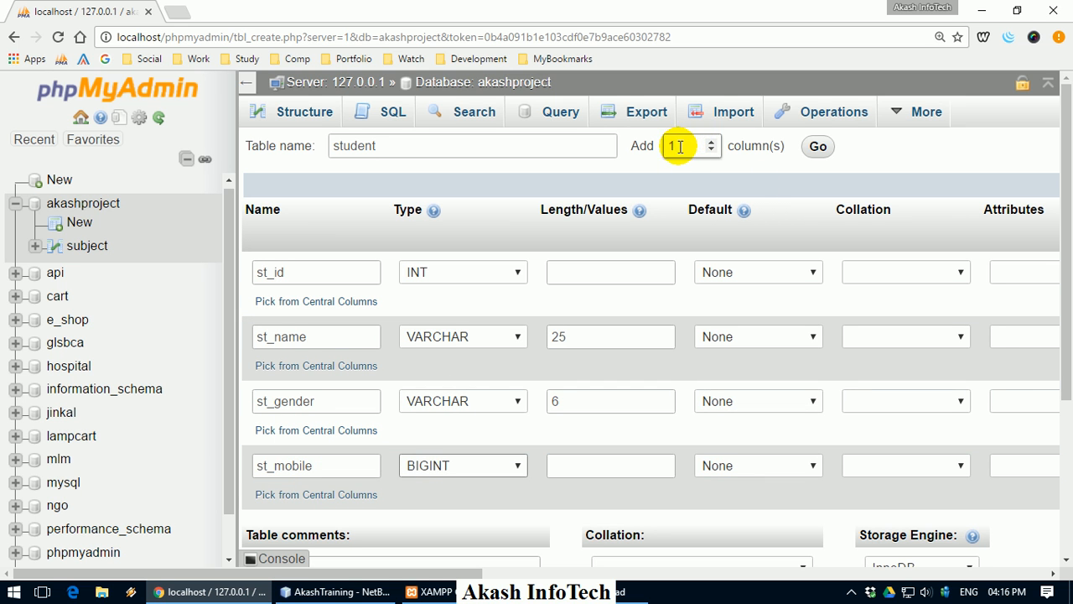
{"action": "left_click", "coordinate": [817, 146]}
{"action": "scroll", "coordinate": [412, 427], "scroll_direction": "down", "scroll_amount": 2}
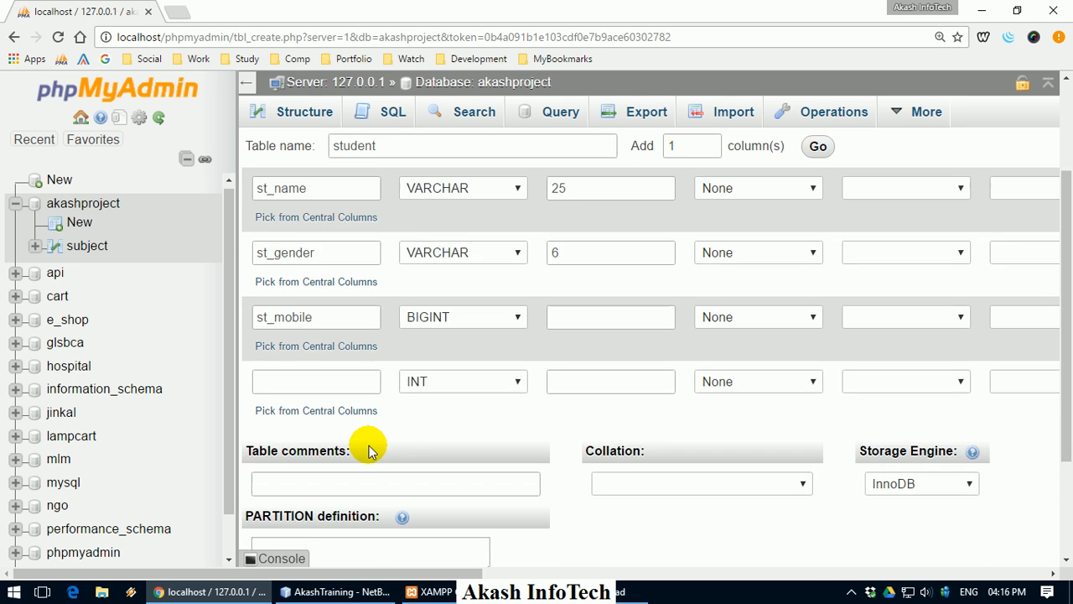
{"action": "left_click", "coordinate": [332, 372]}
{"action": "type", "text": "st_photo"}
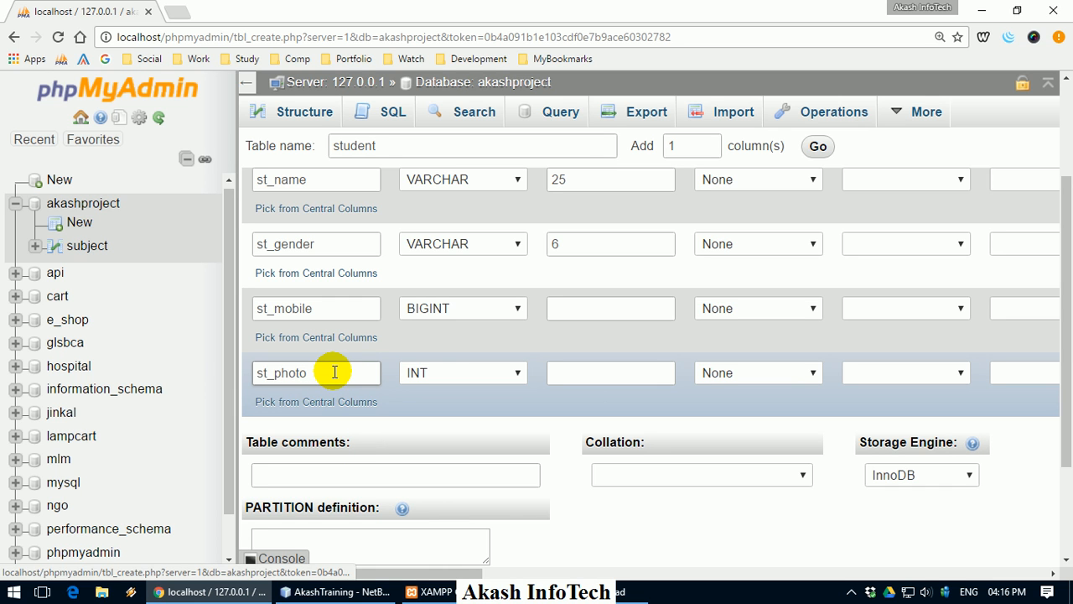
- Set the st_photo column's type to VARCHAR with a length of 250
{"action": "left_click", "coordinate": [445, 373]}
{"action": "key", "text": "c"}
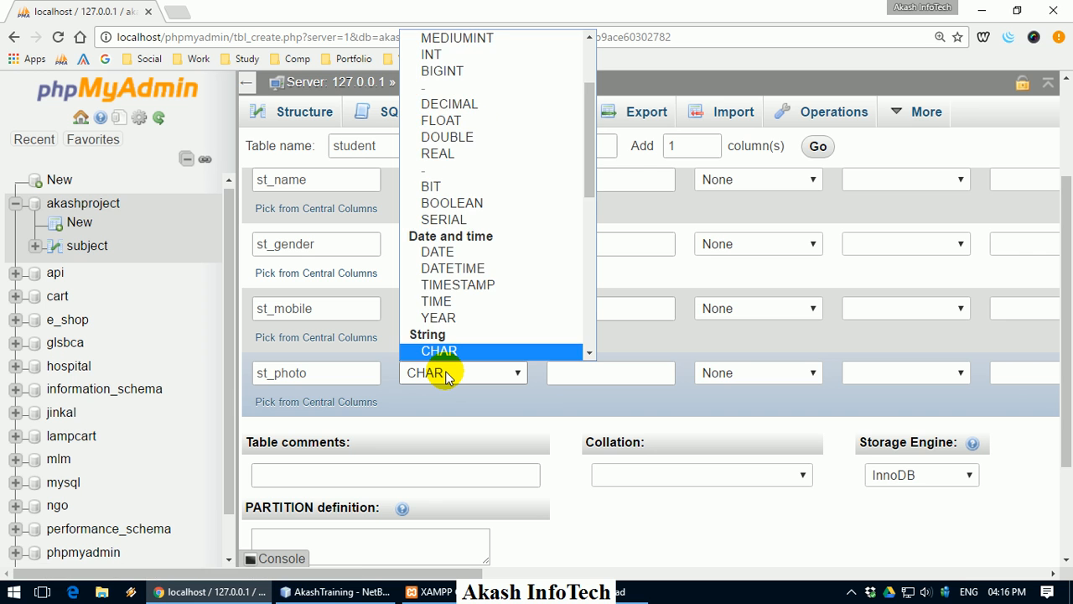
{"action": "left_click", "coordinate": [446, 375]}
{"action": "key", "text": "v"}
{"action": "left_click", "coordinate": [580, 372]}
{"action": "type", "text": "250"}
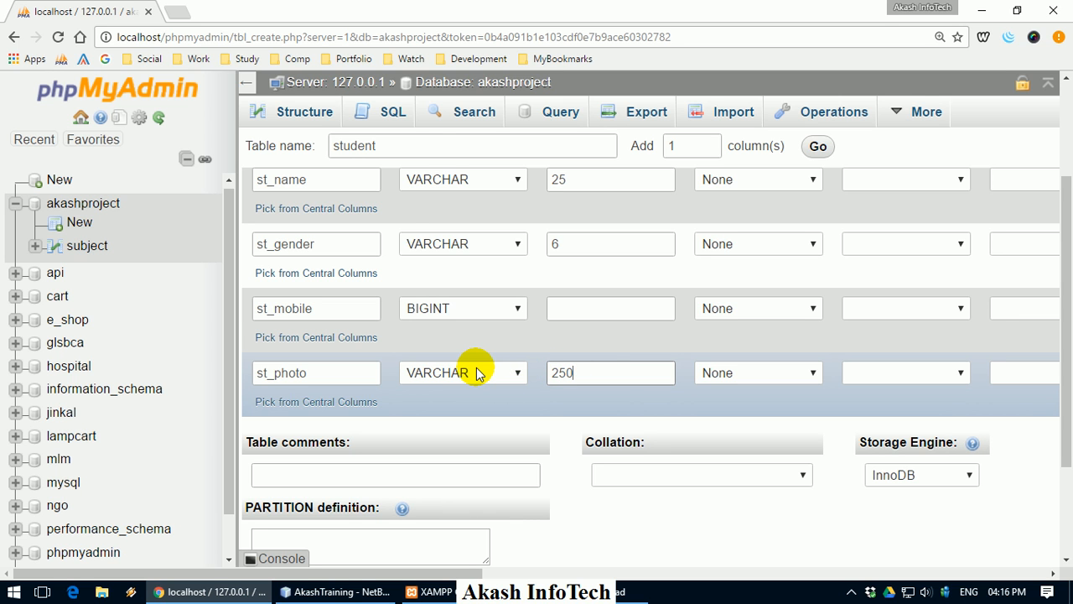
- Clear the name and length of the st_photo column
{"action": "double_click", "coordinate": [360, 365]}
{"action": "key", "text": "BackSpace"}
{"action": "double_click", "coordinate": [620, 376]}
{"action": "key", "text": "BackSpace"}
{"action": "left_click", "coordinate": [515, 373]}
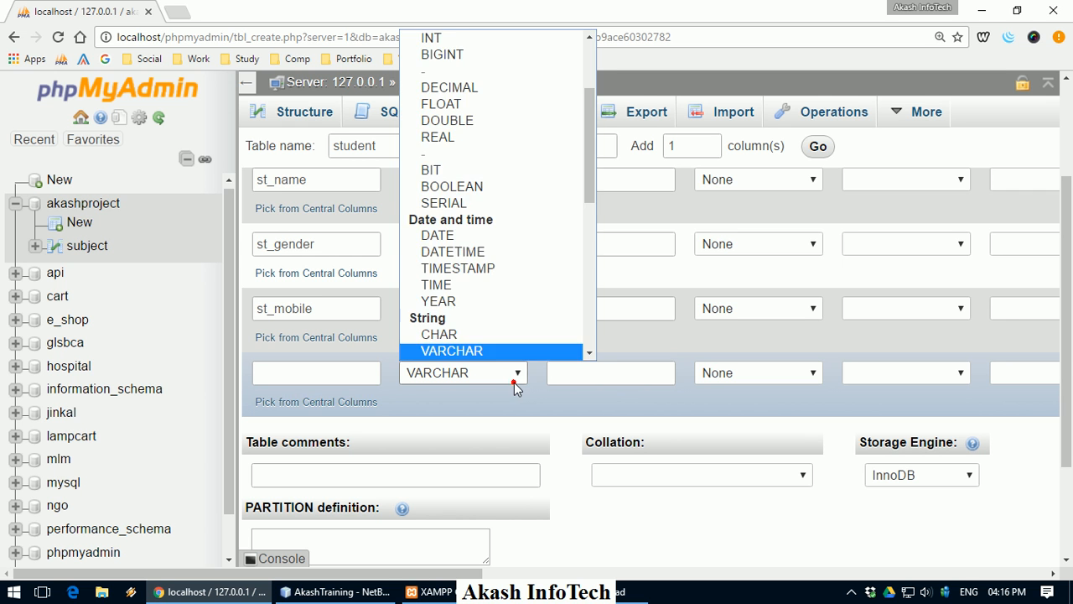
{"action": "scroll", "coordinate": [490, 121], "scroll_direction": "up", "scroll_amount": 3}
{"action": "left_click", "coordinate": [643, 409]}
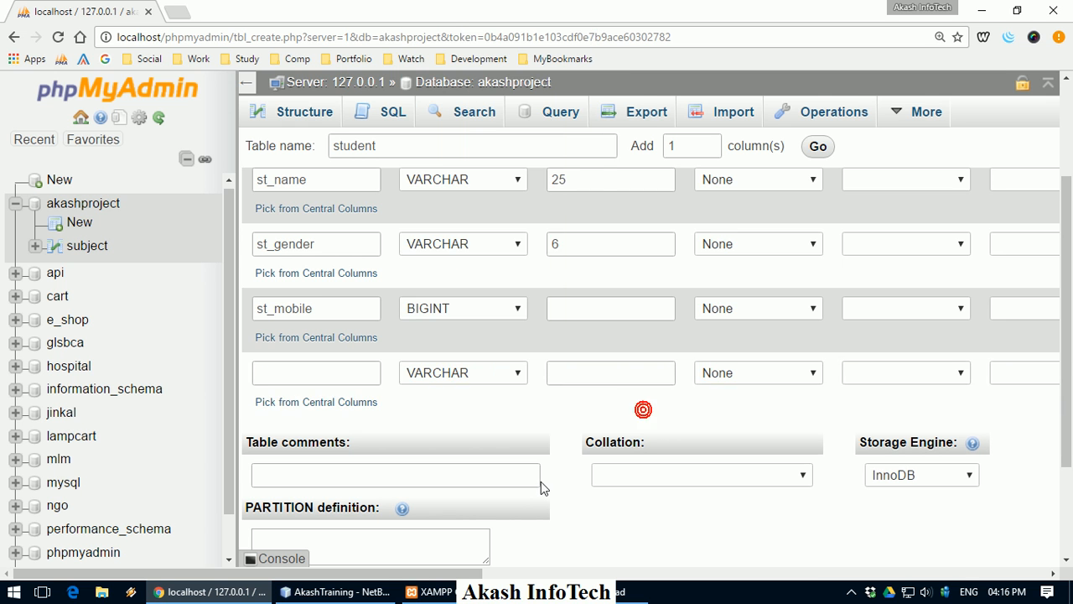
- Save the student table
{"action": "scroll", "coordinate": [545, 478], "scroll_direction": "up", "scroll_amount": 3}
{"action": "left_click_drag", "start_coordinate": [436, 573], "coordinate": [709, 541]}
{"action": "scroll", "coordinate": [754, 520], "scroll_direction": "down", "scroll_amount": 5}
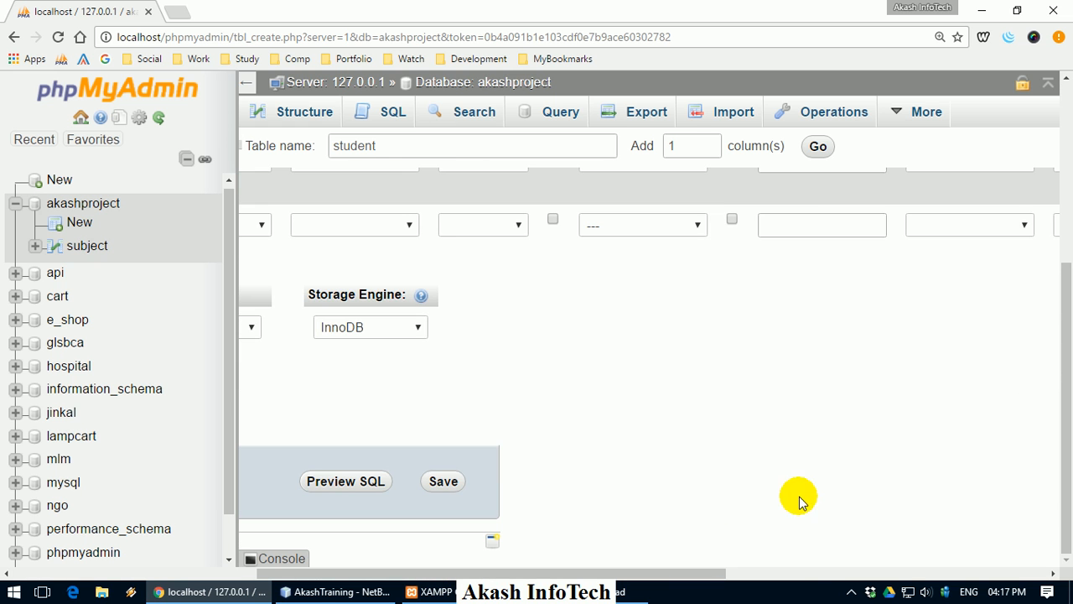
{"action": "left_click", "coordinate": [444, 481]}
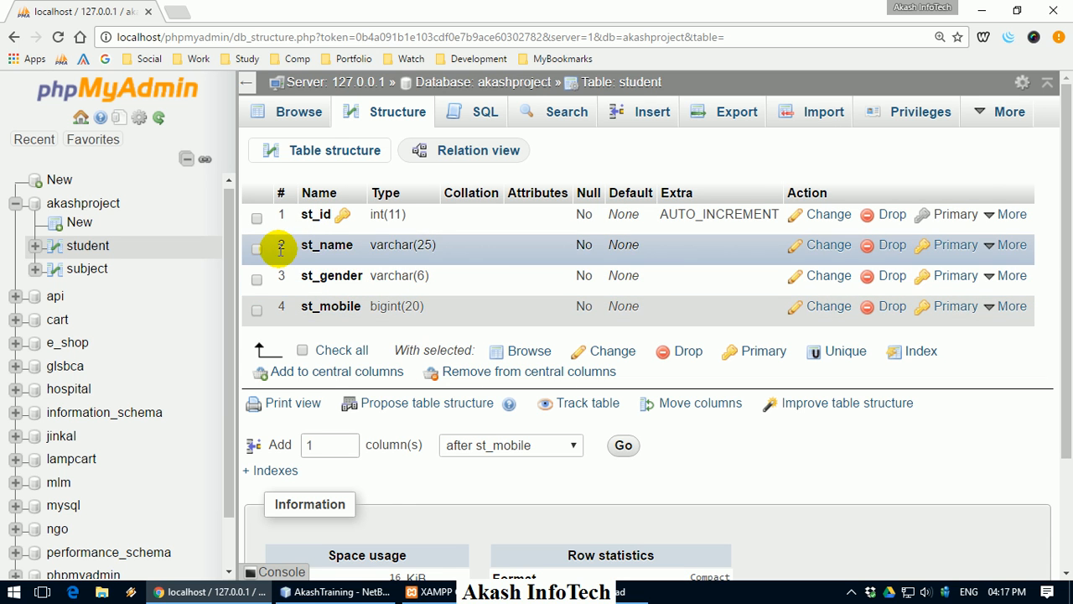
- Start adding one column after st_name in the student table and name it st_lastname
{"action": "left_click", "coordinate": [484, 445]}
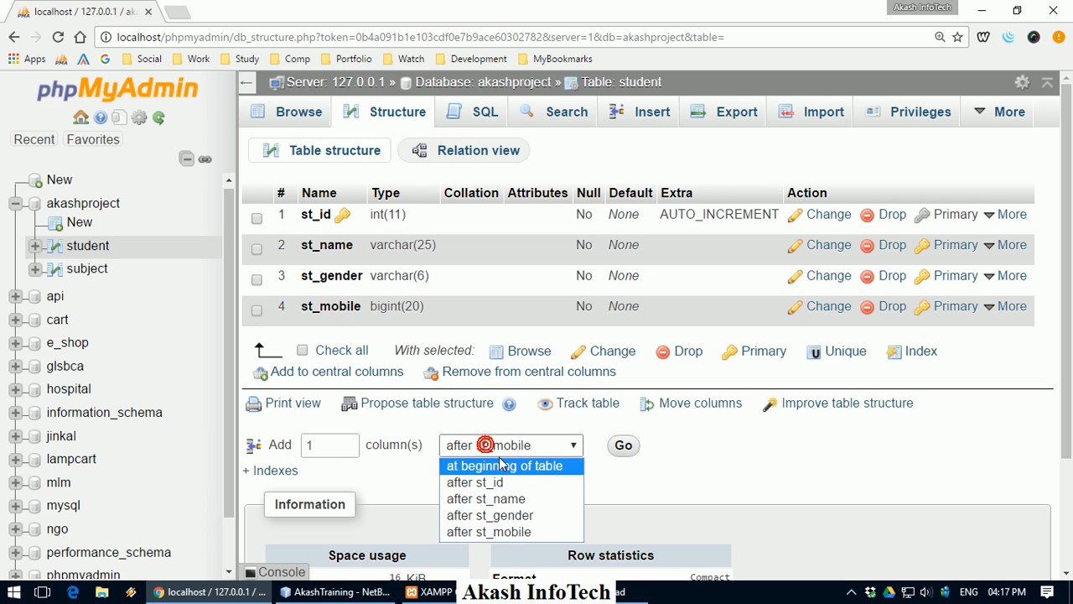
{"action": "left_click", "coordinate": [513, 498]}
{"action": "left_click", "coordinate": [627, 447]}
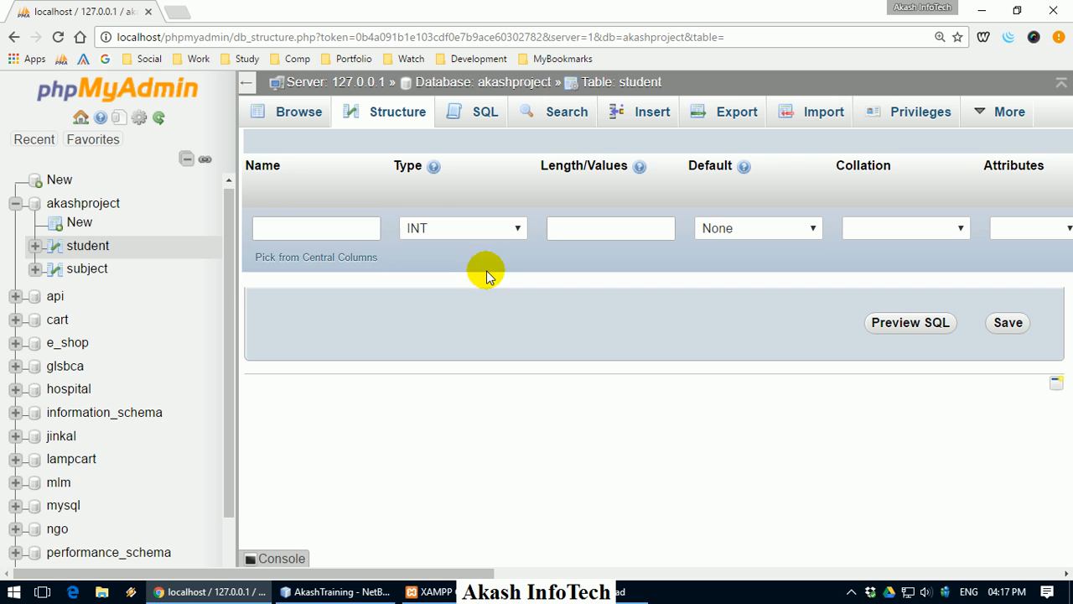
{"action": "left_click", "coordinate": [374, 236]}
{"action": "type", "text": "sy_last"}
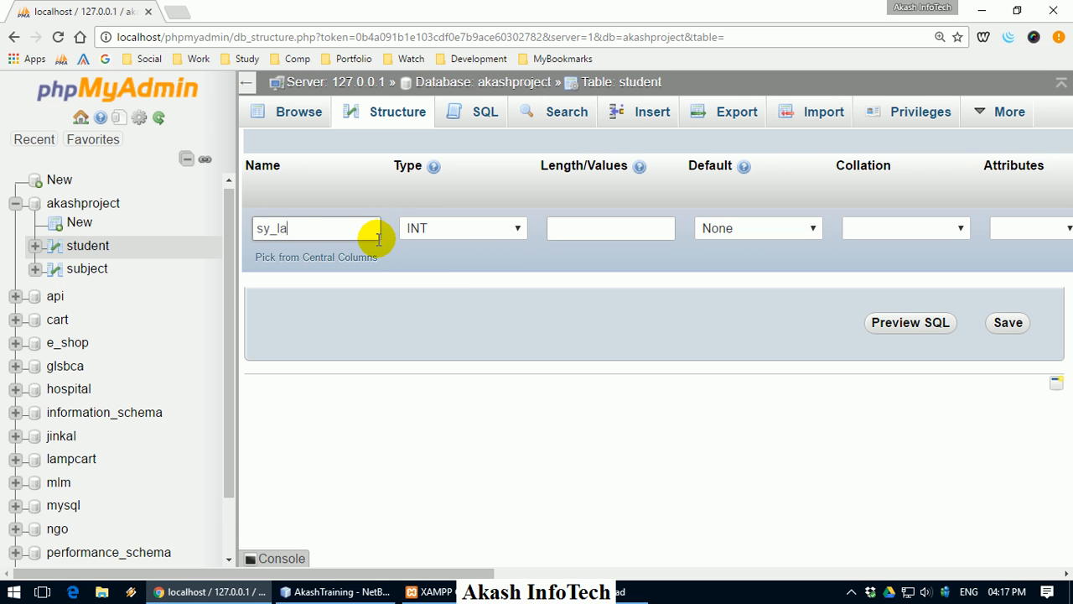
{"action": "key", "text": "Left"}
{"action": "key", "text": "Left"}
{"action": "key", "text": "Left"}
{"action": "key", "text": "Left"}
{"action": "key", "text": "Left"}
{"action": "key", "text": "BackSpace"}
{"action": "type", "text": "t"}
{"action": "key", "text": "End"}
{"action": "type", "text": "name"}
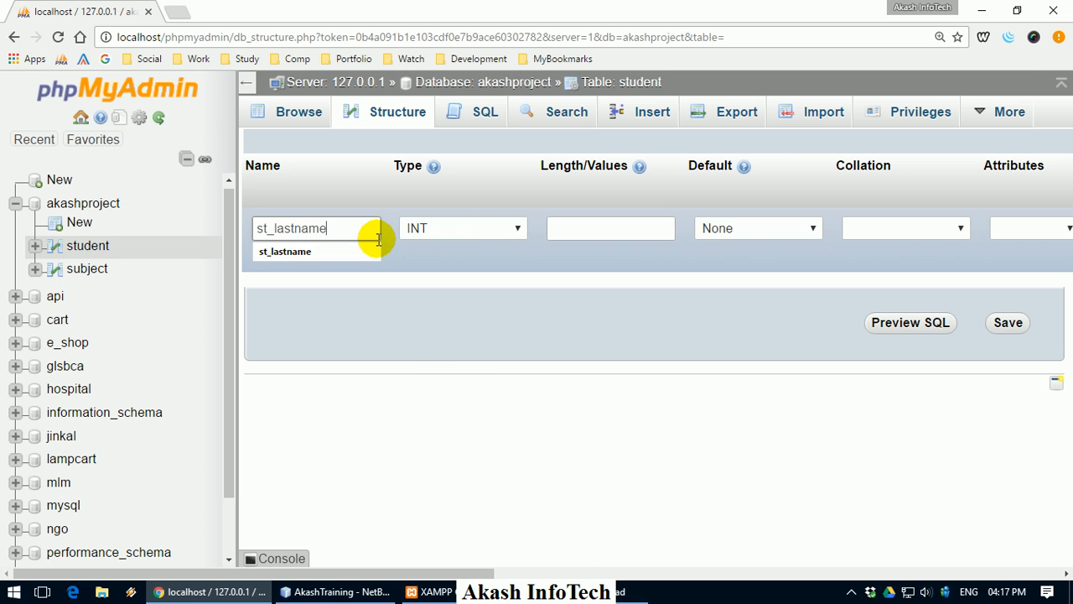
- Set the st_lastname column's type to VARCHAR with a length of 20 and save the new column
{"action": "left_click", "coordinate": [452, 229]}
{"action": "left_click", "coordinate": [484, 256]}
{"action": "left_click", "coordinate": [479, 229]}
{"action": "left_click", "coordinate": [479, 263]}
{"action": "left_click", "coordinate": [597, 229]}
{"action": "type", "text": "20"}
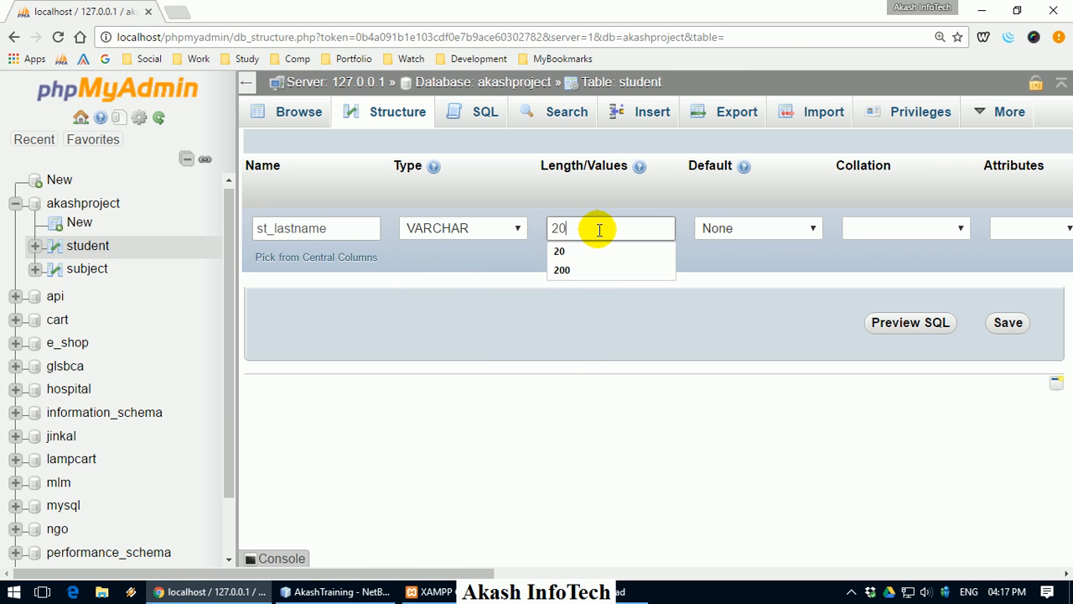
{"action": "key", "text": "Return"}
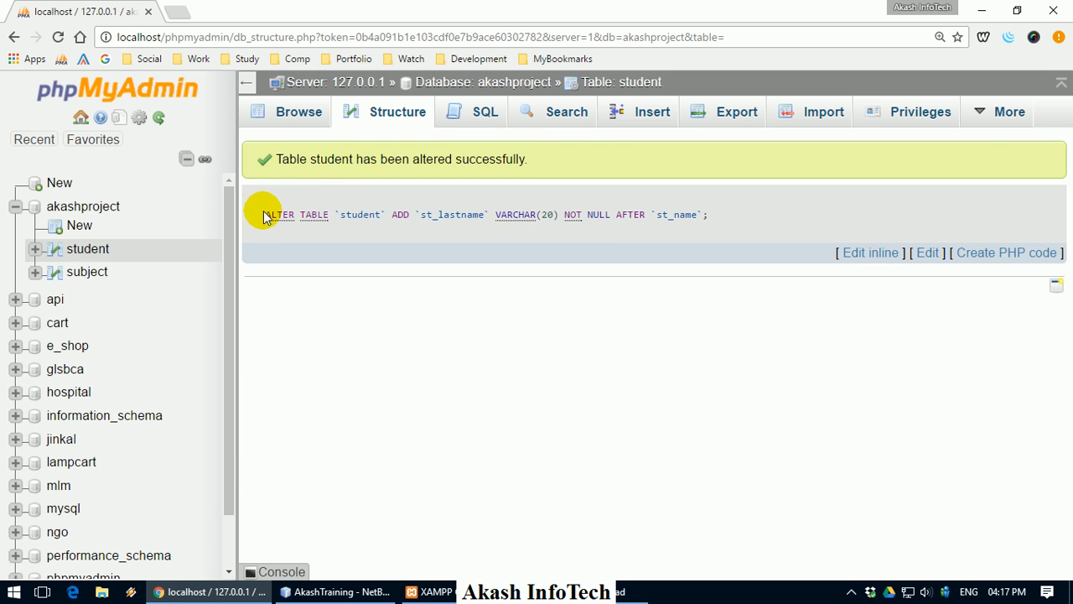
- Open the student table's structure and look at the Move columns dialog, then close it without reordering anything
{"action": "left_click", "coordinate": [363, 111]}
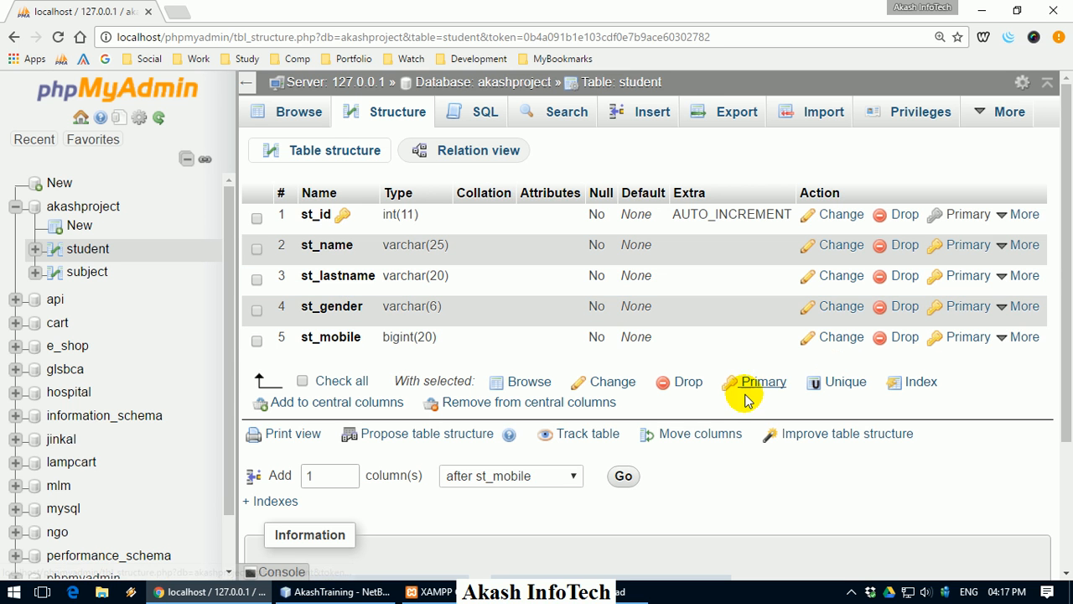
{"action": "left_click", "coordinate": [736, 434]}
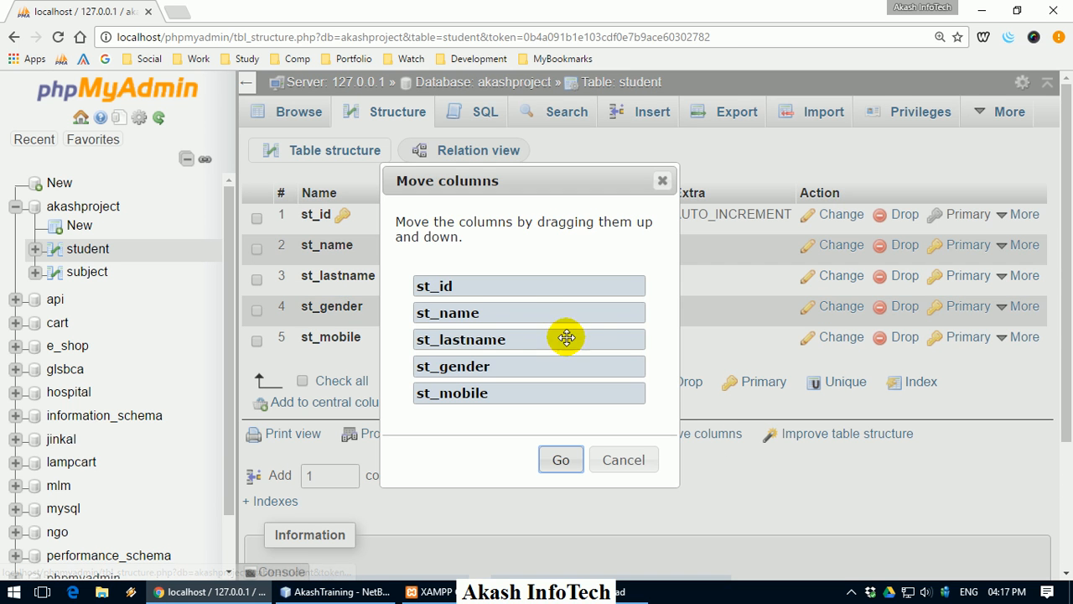
{"action": "mouse_move", "coordinate": [509, 316]}
{"action": "left_mouse_down"}
{"action": "mouse_move", "coordinate": [511, 338]}
{"action": "mouse_move", "coordinate": [515, 311]}
{"action": "left_mouse_up"}
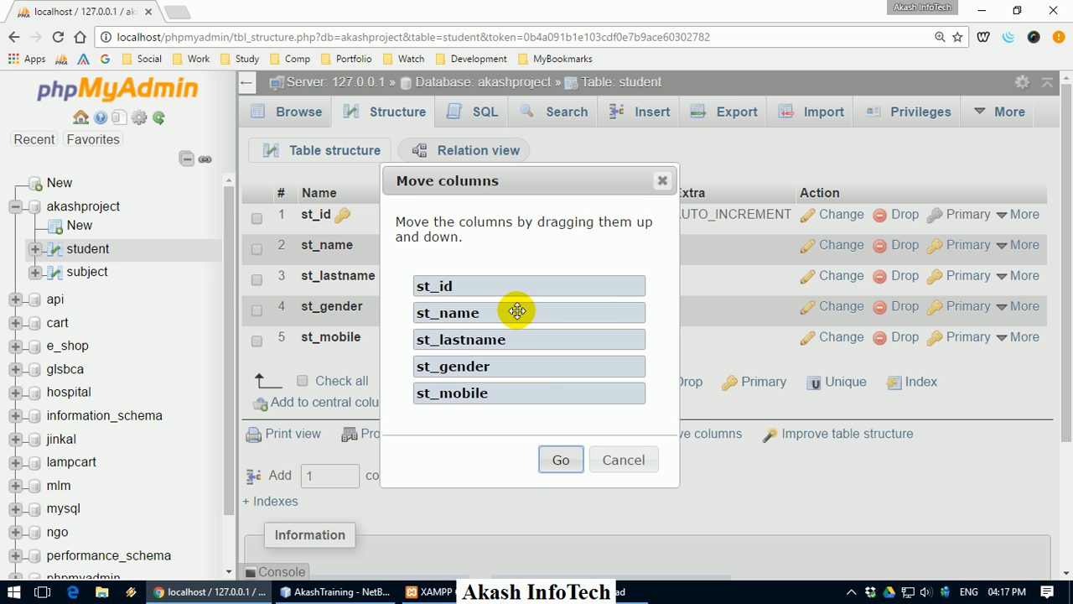
{"action": "left_click", "coordinate": [619, 459]}
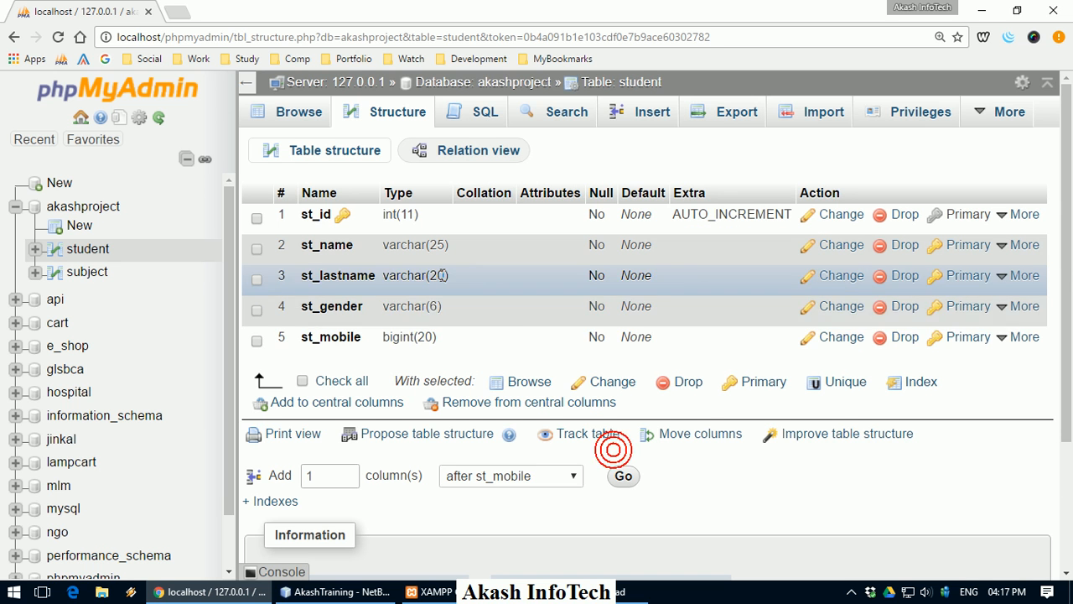
- Drop the st_lastname column from the student table and confirm the deletion
{"action": "left_click", "coordinate": [901, 285]}
{"action": "left_click", "coordinate": [558, 368]}
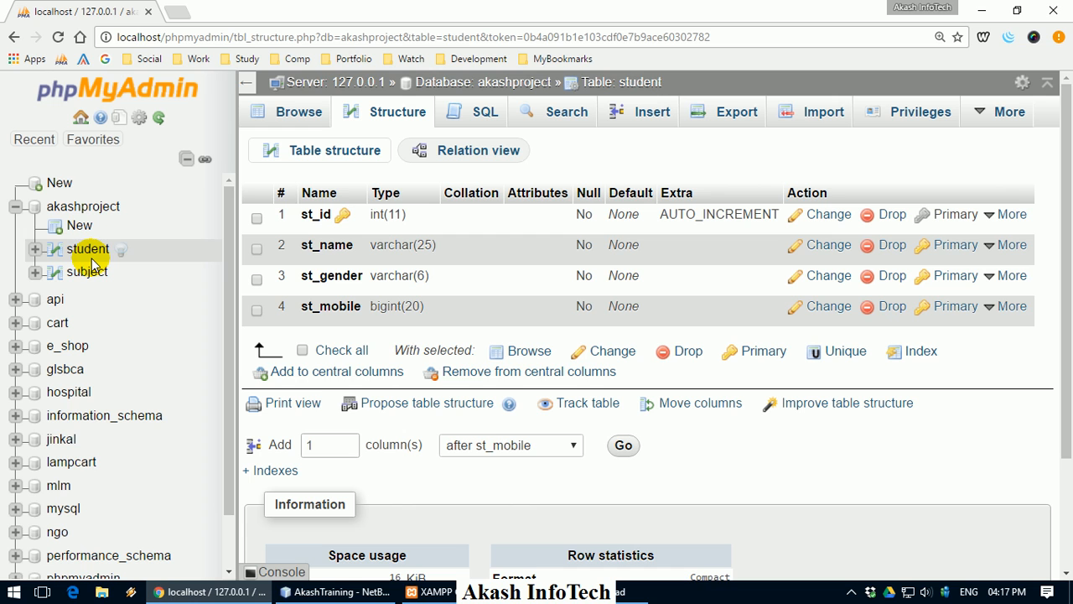
- Switch to the Notepad plan and review the fields planned for the fees table, especially StudentID and SubjectID
{"action": "left_click", "coordinate": [633, 591]}
{"action": "scroll", "coordinate": [154, 387], "scroll_direction": "down", "scroll_amount": 2}
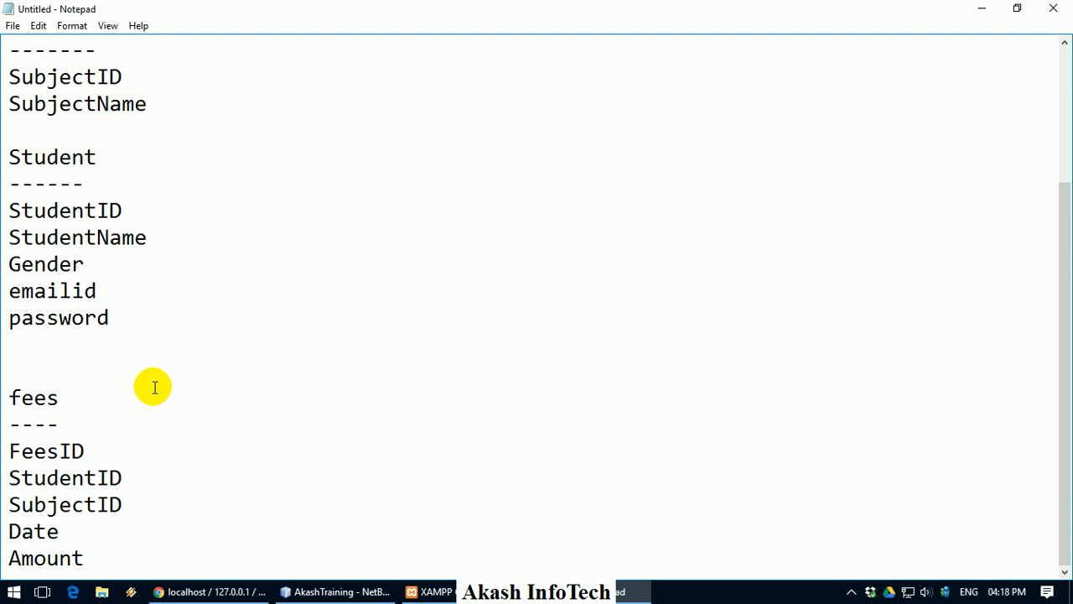
{"action": "left_click_drag", "start_coordinate": [25, 382], "coordinate": [61, 531]}
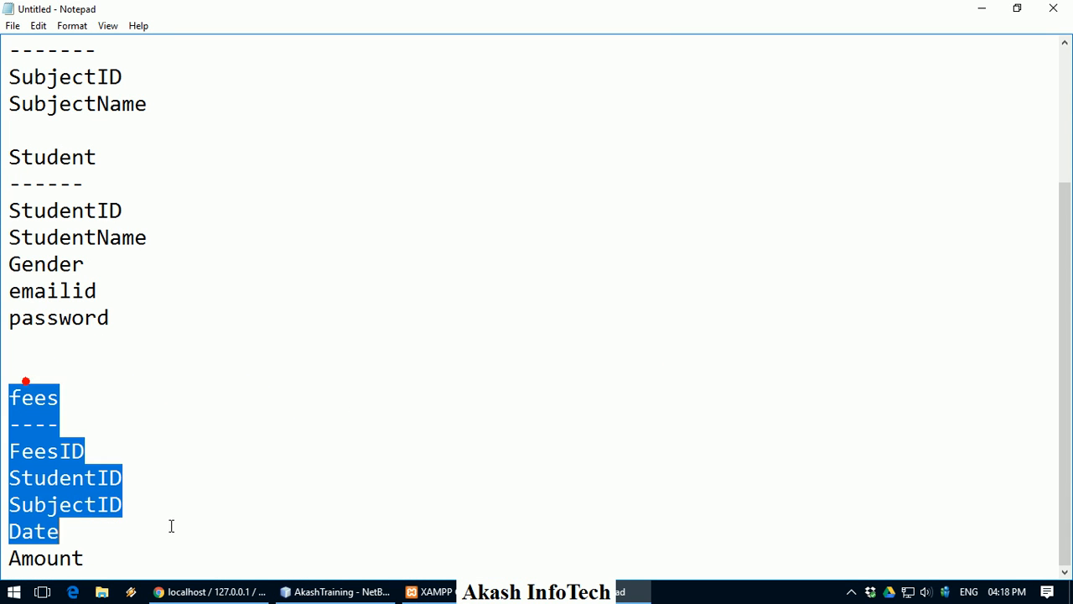
{"action": "left_click", "coordinate": [169, 526]}
{"action": "double_click", "coordinate": [132, 479]}
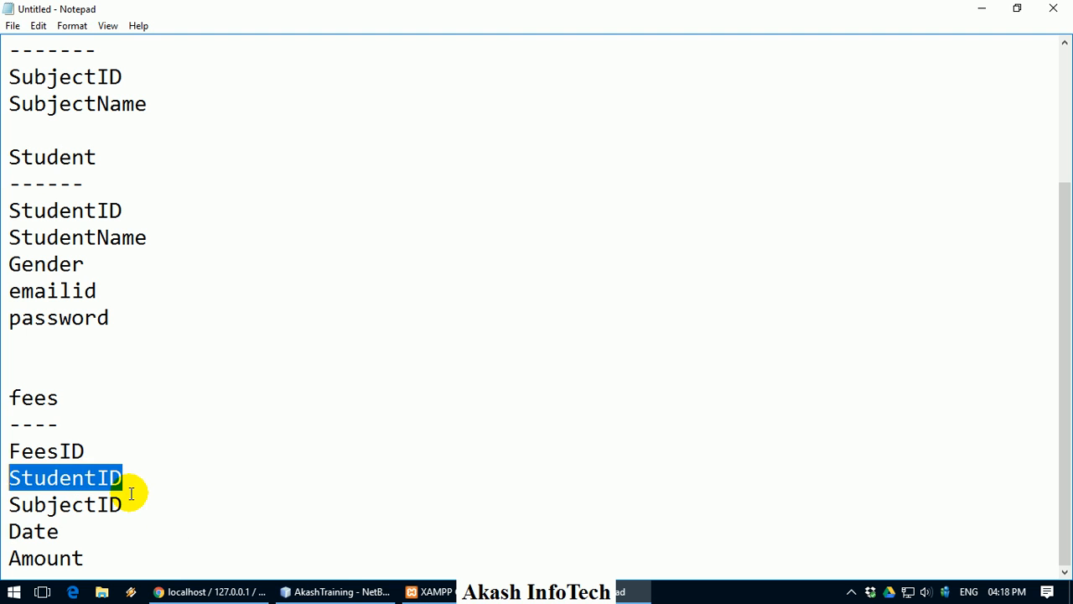
{"action": "double_click", "coordinate": [126, 503]}
- Switch back to phpMyAdmin and start a new akashproject table named fees, with feesid as its first column
{"action": "left_click", "coordinate": [209, 590]}
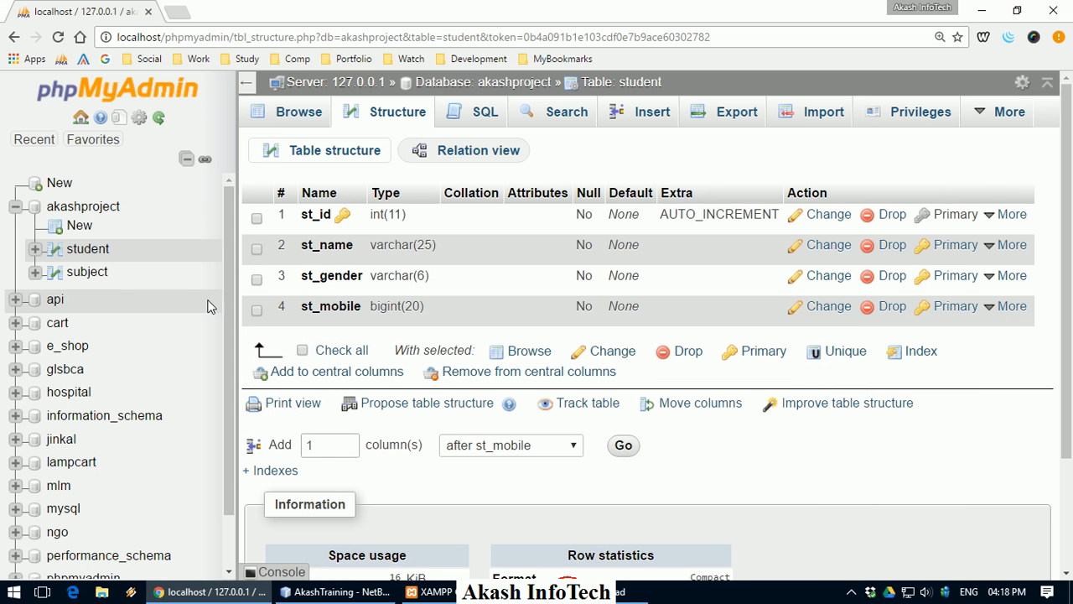
{"action": "left_click", "coordinate": [84, 230]}
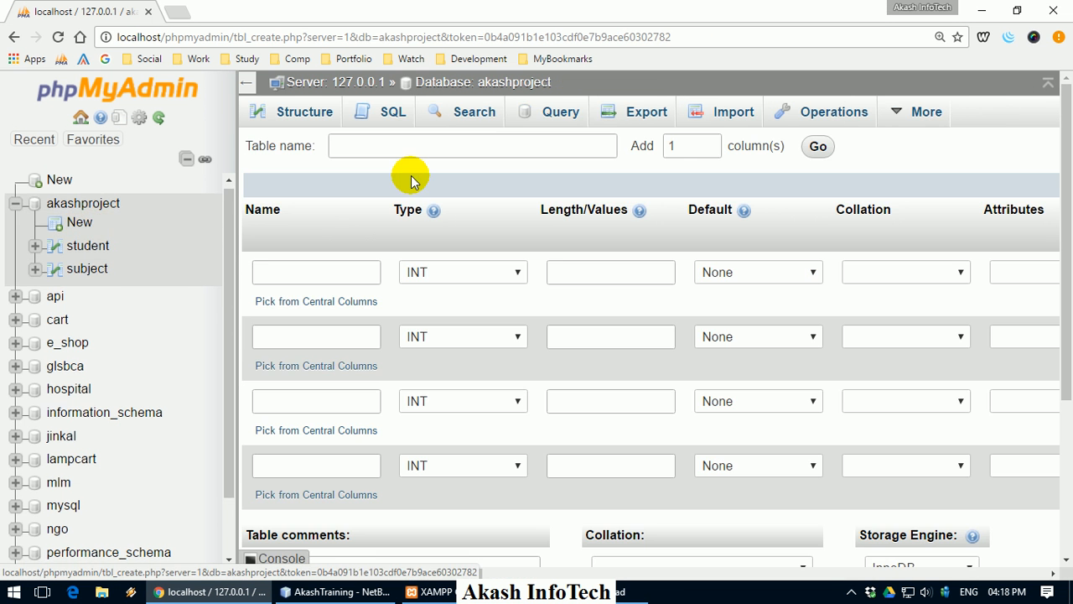
{"action": "left_click", "coordinate": [410, 144]}
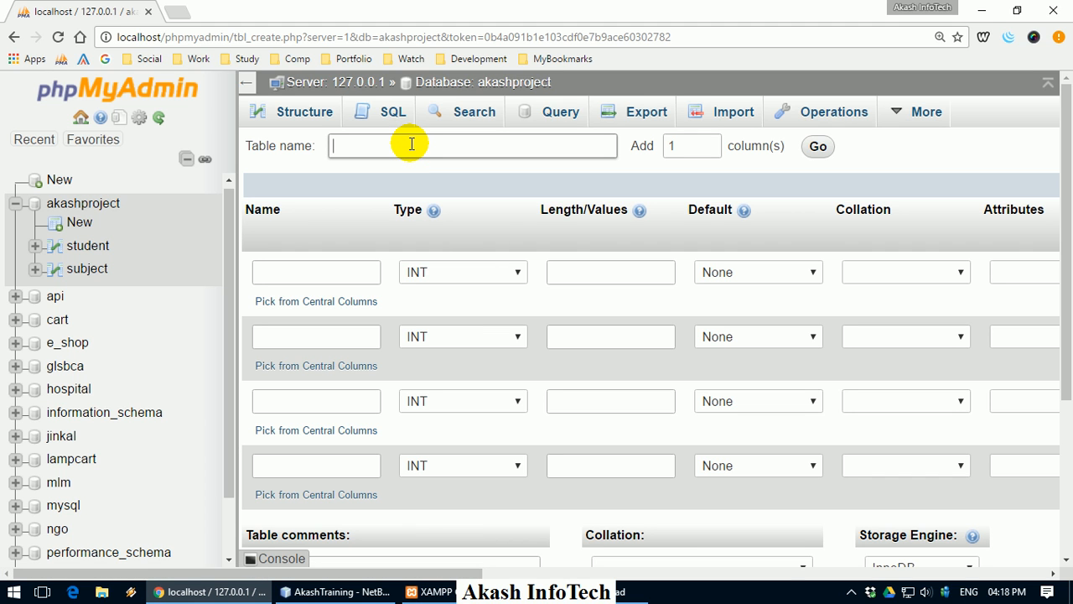
{"action": "type", "text": "fees"}
{"action": "left_click", "coordinate": [330, 270]}
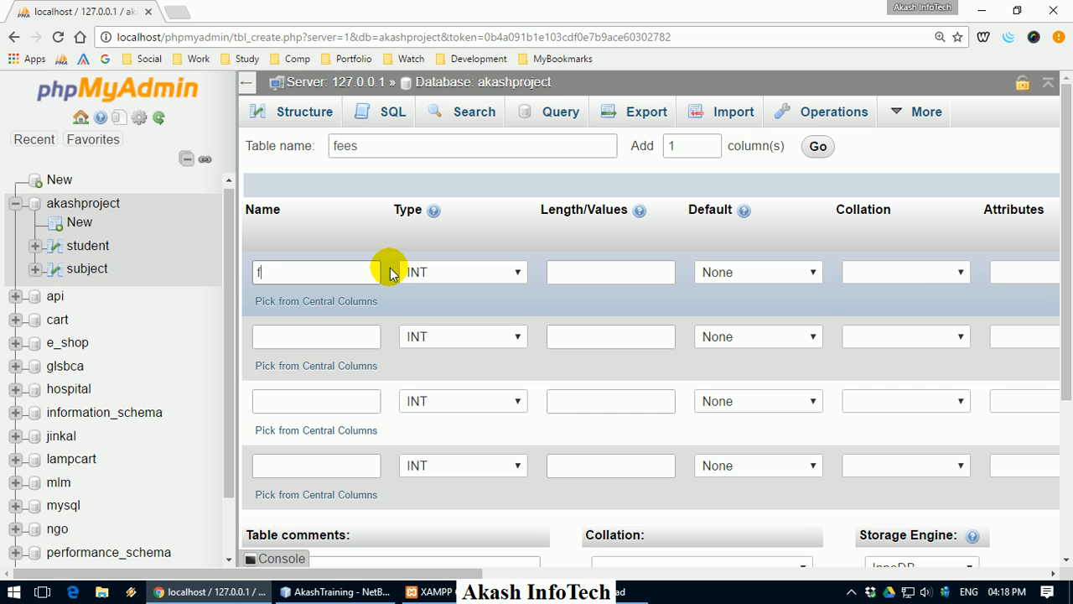
- List the student table's columns for reference and name the second column of the fees table st_id to match
{"action": "left_click", "coordinate": [338, 335]}
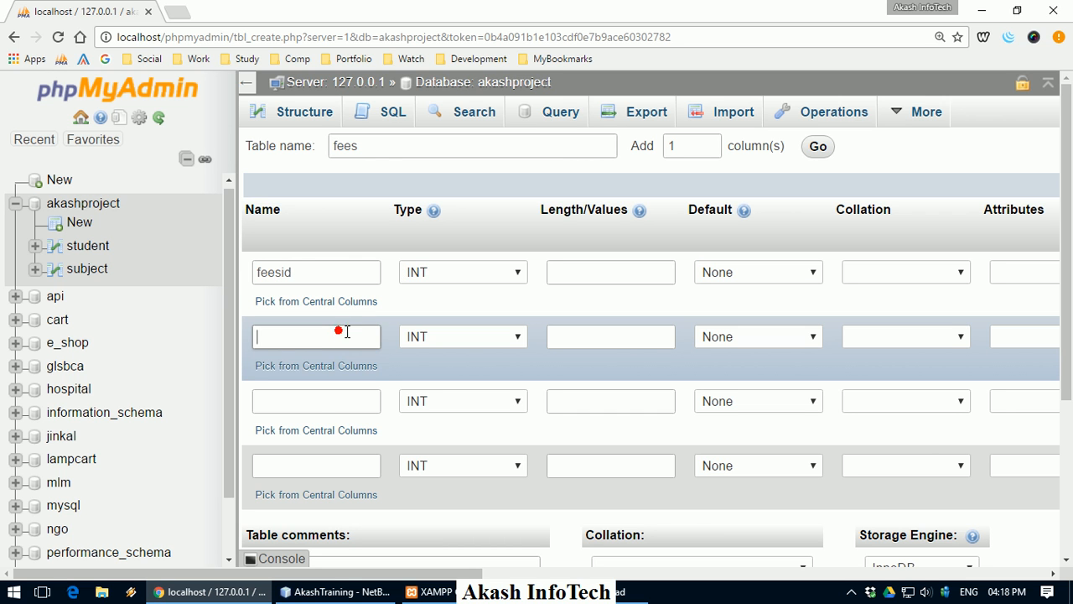
{"action": "type", "text": "studentid"}
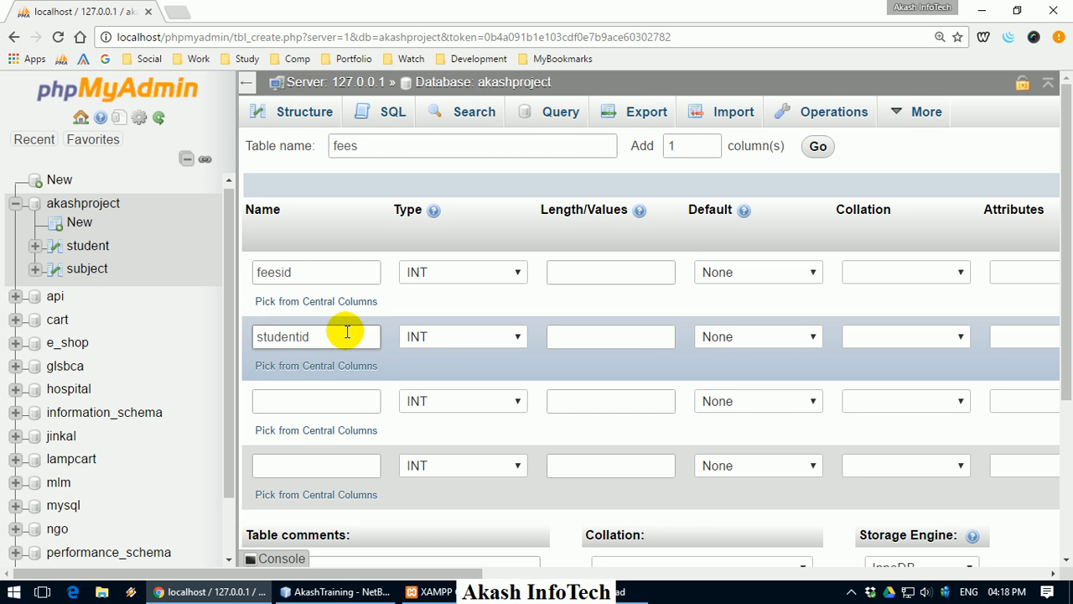
{"action": "left_click", "coordinate": [34, 247]}
{"action": "left_click", "coordinate": [53, 263]}
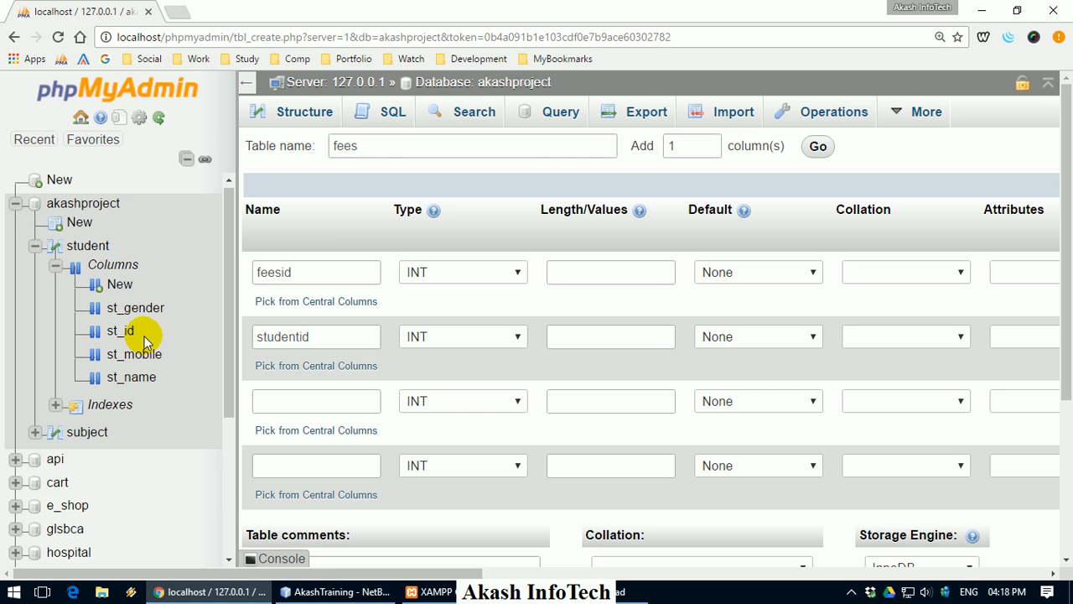
{"action": "double_click", "coordinate": [329, 334]}
{"action": "type", "text": "st_id"}
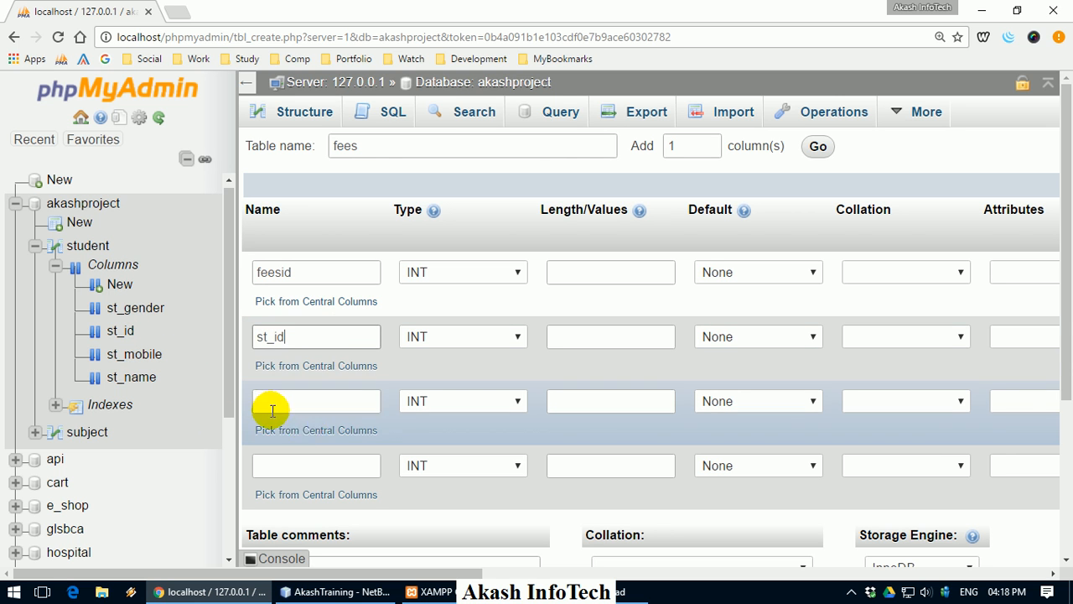
- Name the third column sub_id to match the subject table's listed column, and collapse the student and subject listings
{"action": "left_click", "coordinate": [34, 432]}
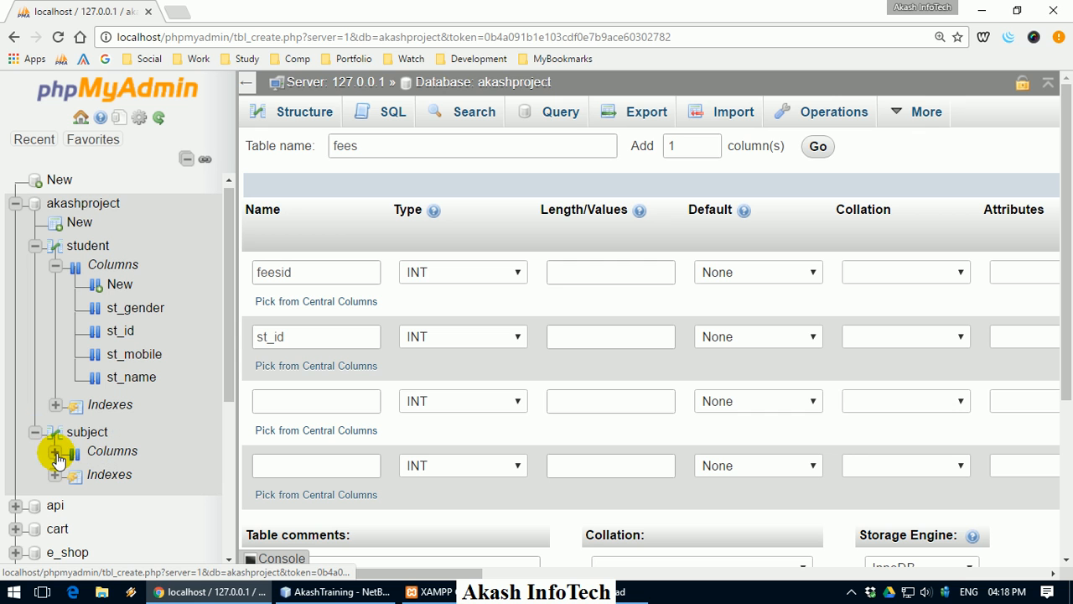
{"action": "left_click", "coordinate": [55, 452]}
{"action": "left_click", "coordinate": [308, 401]}
{"action": "type", "text": "sub_id"}
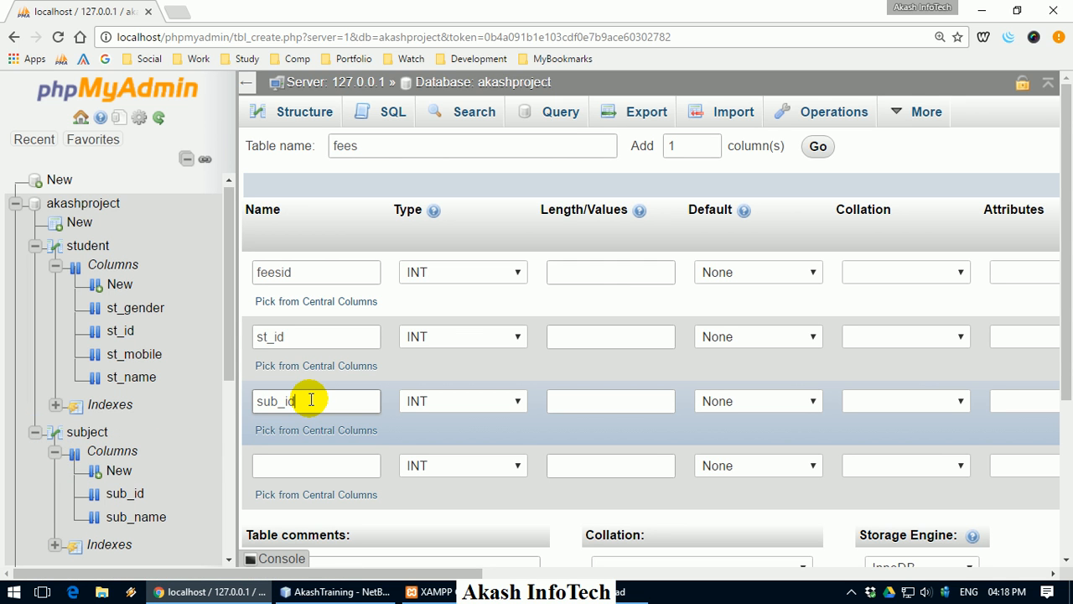
{"action": "scroll", "coordinate": [361, 411], "scroll_direction": "down", "scroll_amount": 1}
{"action": "scroll", "coordinate": [151, 344], "scroll_direction": "down", "scroll_amount": 4}
{"action": "scroll", "coordinate": [53, 317], "scroll_direction": "up", "scroll_amount": 4}
{"action": "left_click", "coordinate": [35, 246]}
{"action": "left_click", "coordinate": [34, 269]}
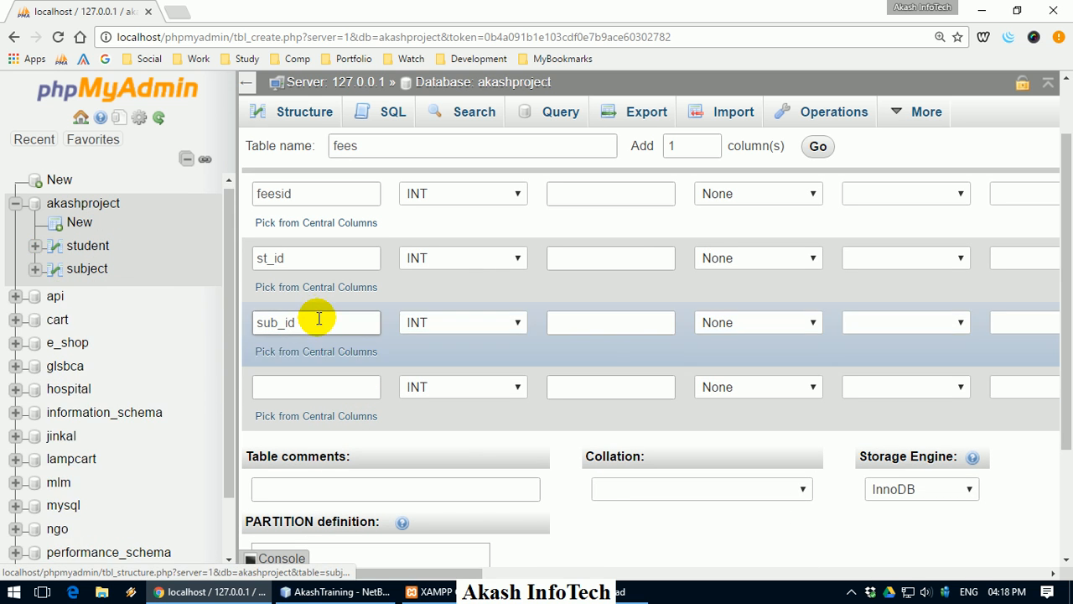
{"action": "scroll", "coordinate": [327, 323], "scroll_direction": "up", "scroll_amount": 1}
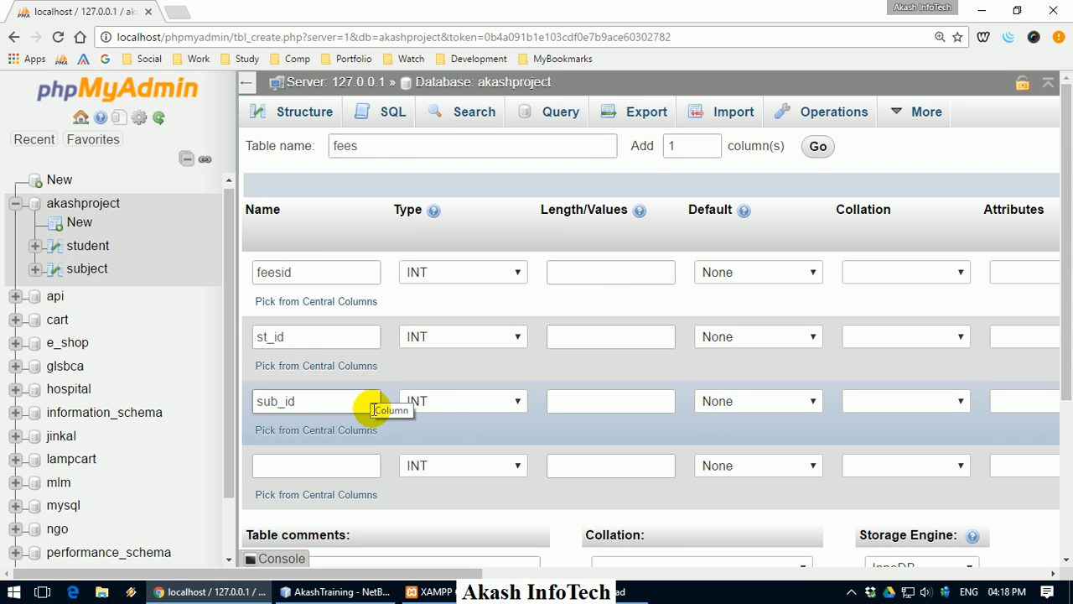
- Name the fourth column fees_date and add one more column named fees_amount
{"action": "left_click", "coordinate": [356, 460]}
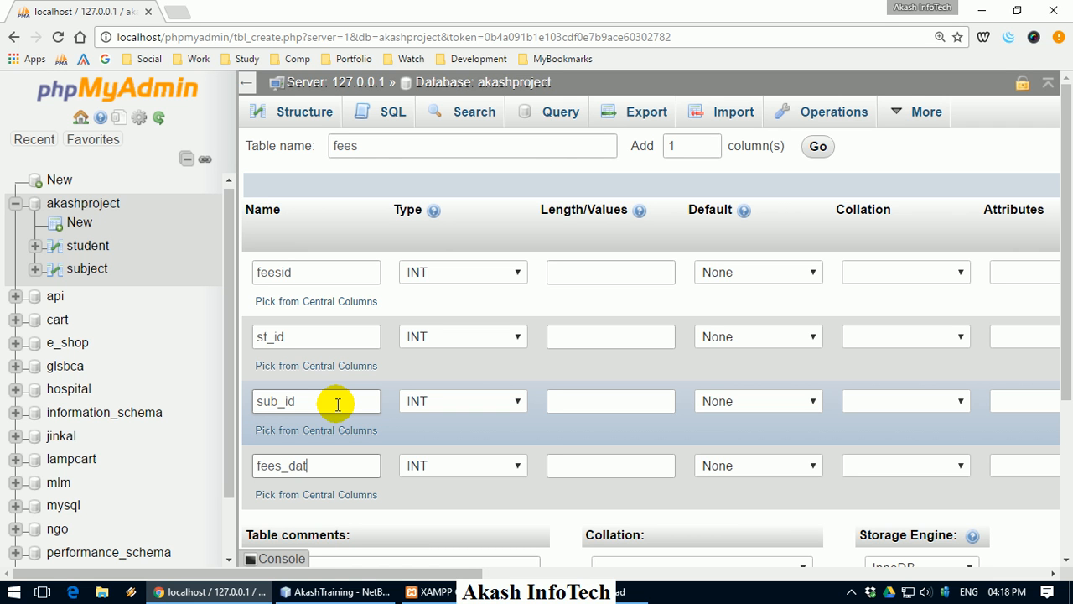
{"action": "left_click", "coordinate": [814, 147]}
{"action": "left_click", "coordinate": [317, 453]}
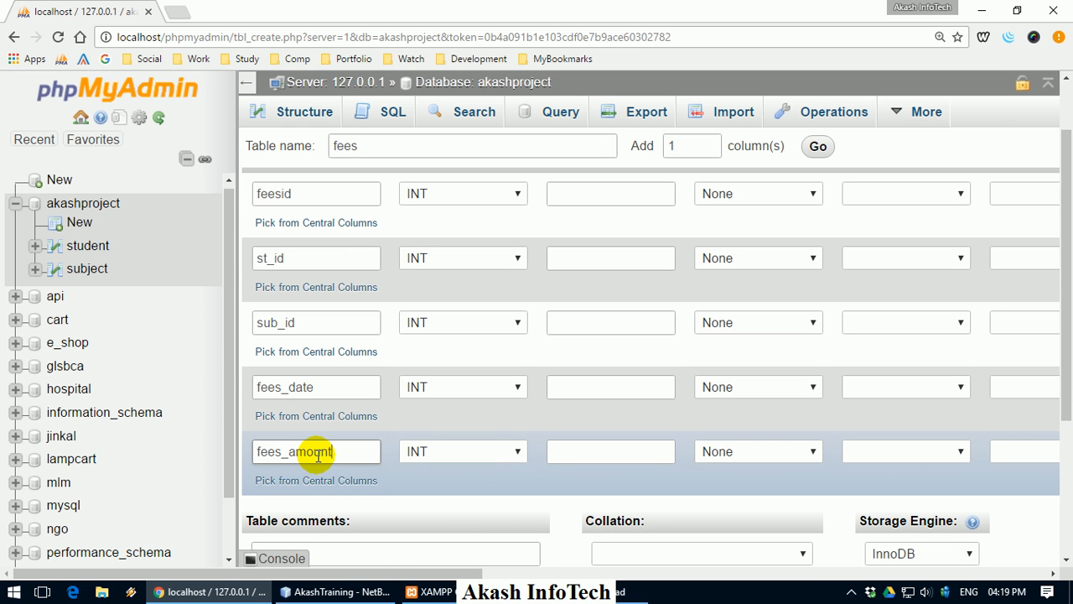
- Set the fees_date column's type to DATE
{"action": "left_click", "coordinate": [419, 387]}
{"action": "type", "text": "date"}
{"action": "key", "text": "Return"}
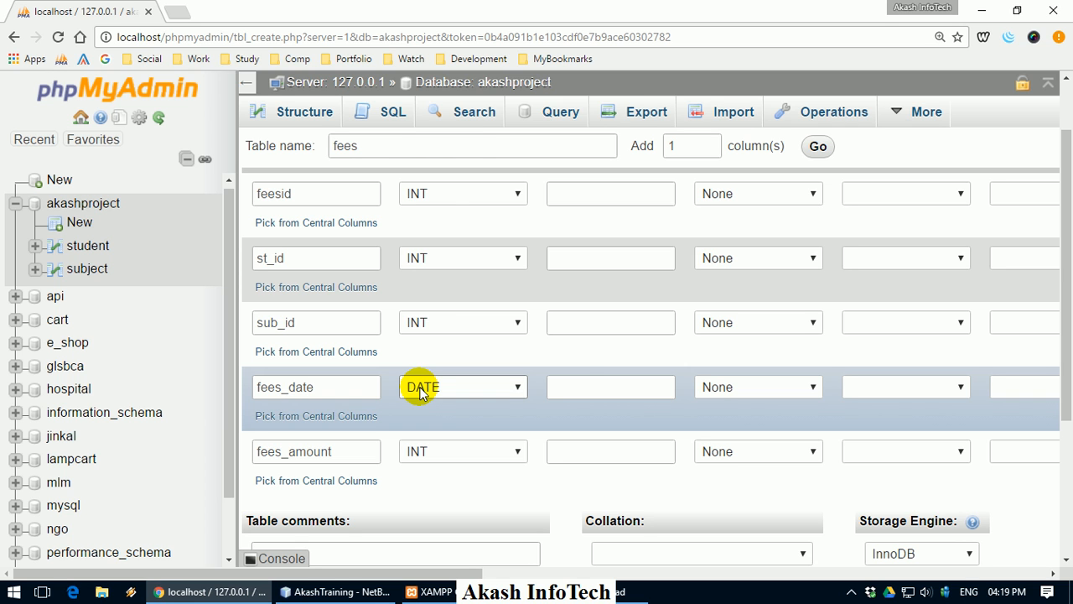
- Try VARCHAR as the fees_date column's type, leaving its length empty
{"action": "left_click", "coordinate": [422, 390]}
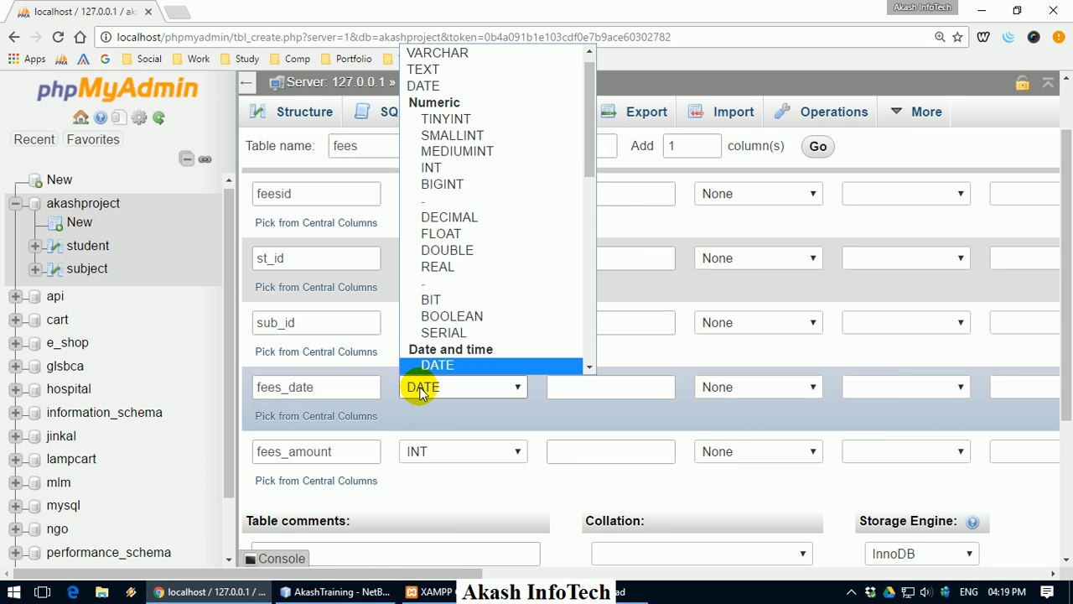
{"action": "left_click", "coordinate": [421, 391]}
{"action": "left_click", "coordinate": [421, 390]}
{"action": "key", "text": "v"}
{"action": "key", "text": "Return"}
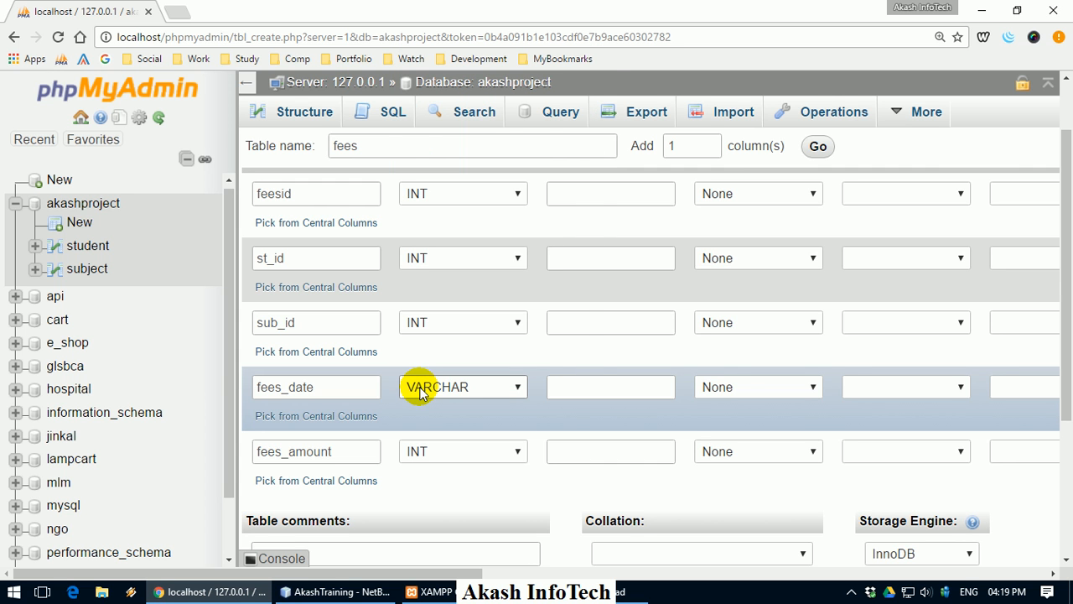
{"action": "left_click", "coordinate": [657, 381]}
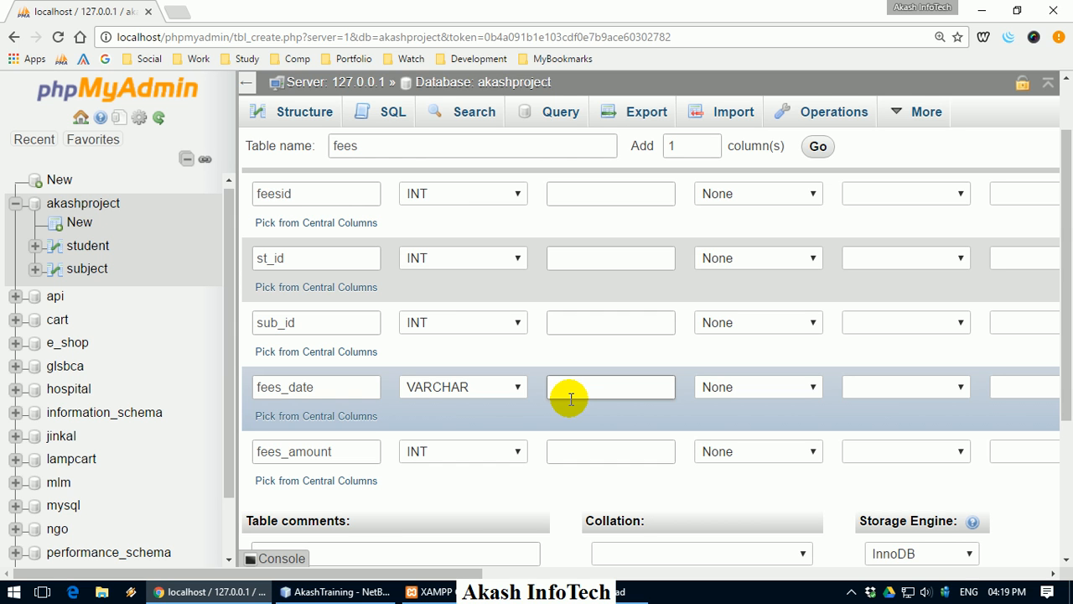
- Return the fees_date column's type to DATE
{"action": "left_click", "coordinate": [497, 392]}
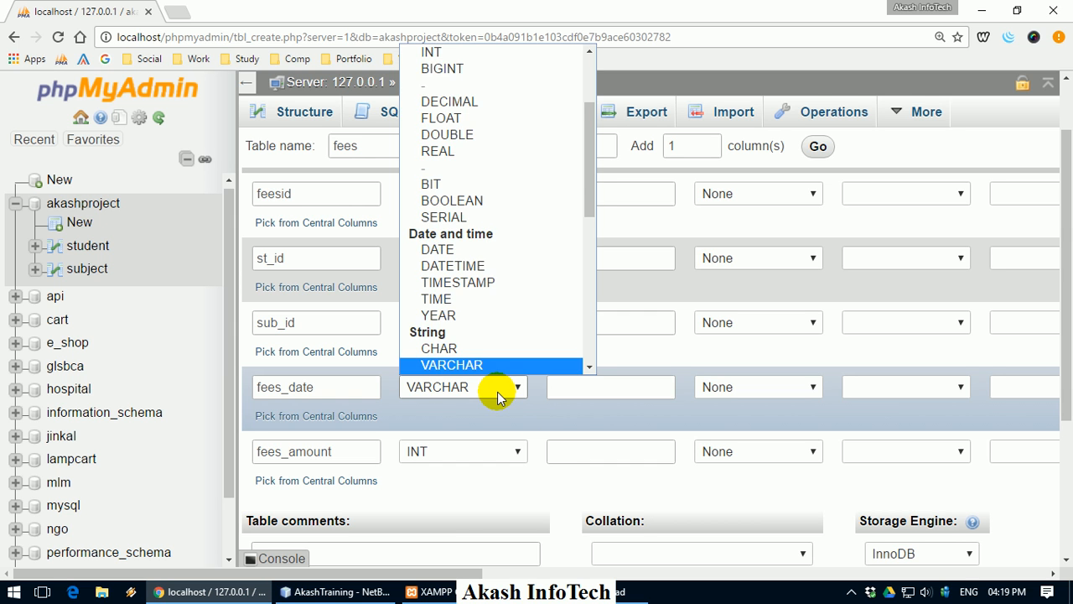
{"action": "key", "text": "d"}
{"action": "left_click", "coordinate": [497, 391]}
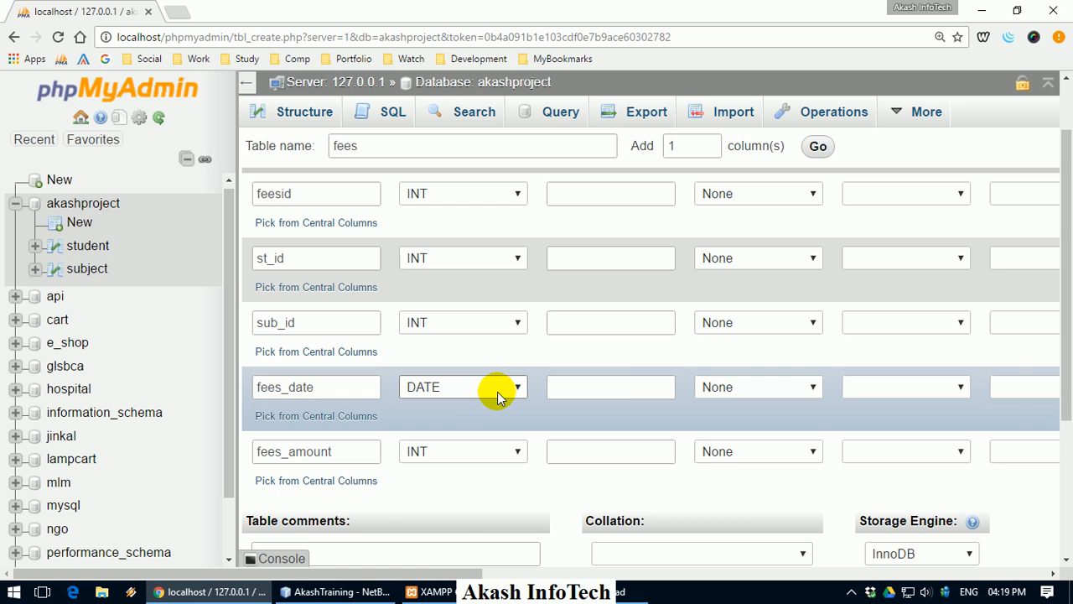
{"action": "left_click", "coordinate": [463, 392]}
{"action": "left_click", "coordinate": [463, 391]}
{"action": "left_click", "coordinate": [615, 383]}
- Look over the column definitions and save the new fees table
{"action": "scroll", "coordinate": [541, 408], "scroll_direction": "up", "scroll_amount": 1}
{"action": "scroll", "coordinate": [541, 408], "scroll_direction": "up", "scroll_amount": 1}
{"action": "left_click_drag", "start_coordinate": [483, 572], "coordinate": [458, 550]}
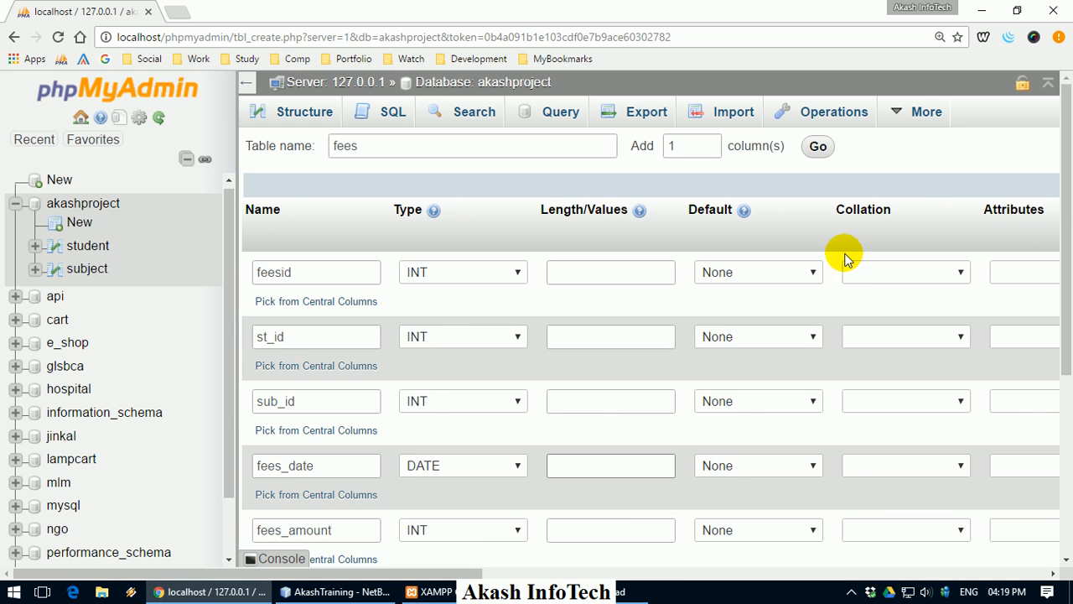
{"action": "scroll", "coordinate": [846, 268], "scroll_direction": "down", "scroll_amount": 3}
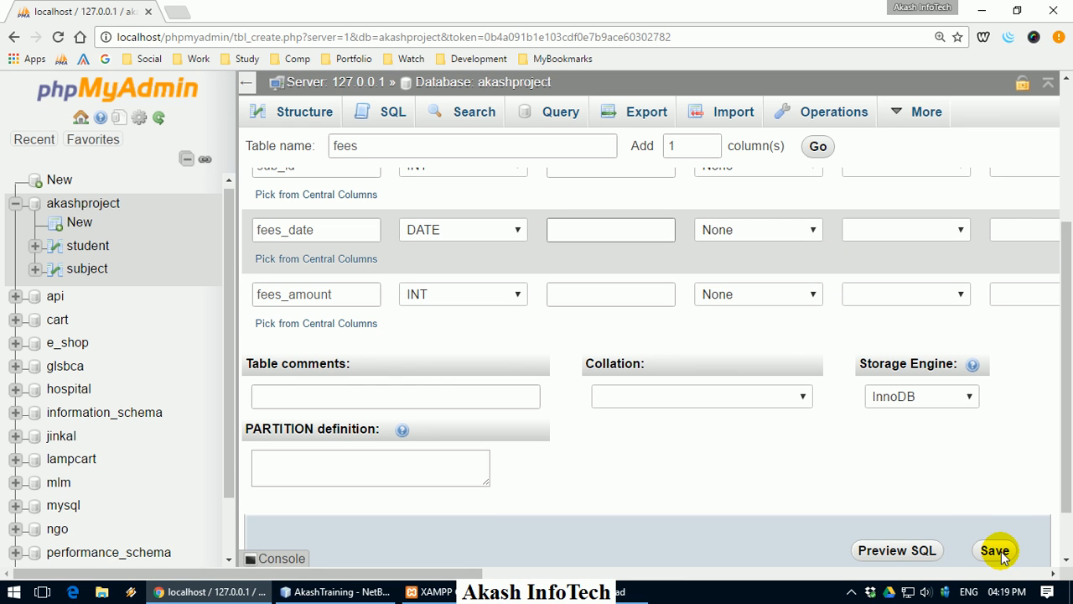
{"action": "scroll", "coordinate": [997, 553], "scroll_direction": "down", "scroll_amount": 1}
{"action": "left_click", "coordinate": [998, 482]}
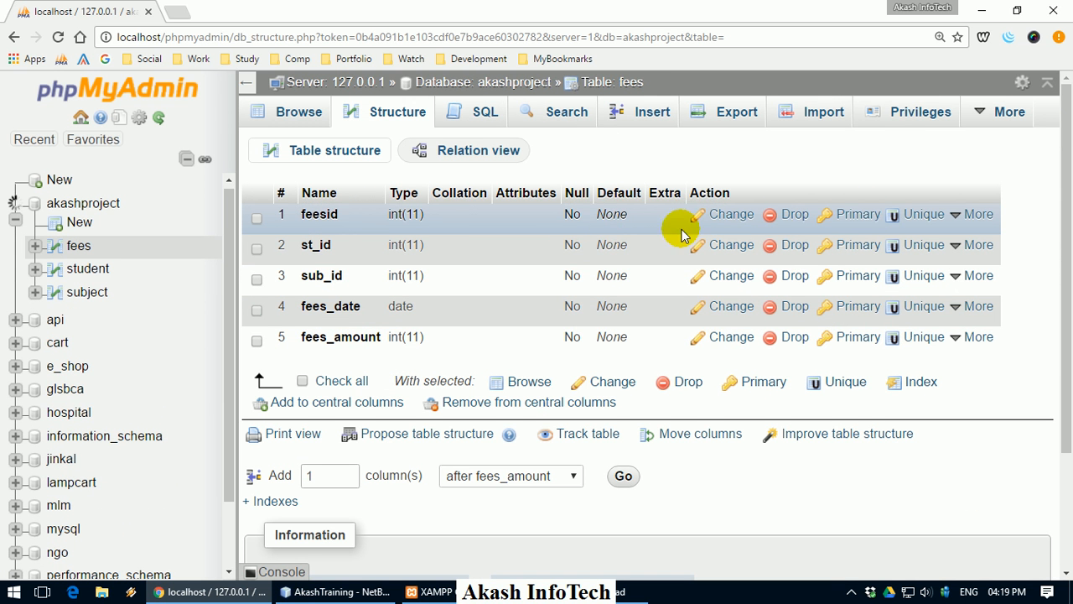
- Make feesid the primary key of the fees table and confirm the change
{"action": "left_click", "coordinate": [858, 215]}
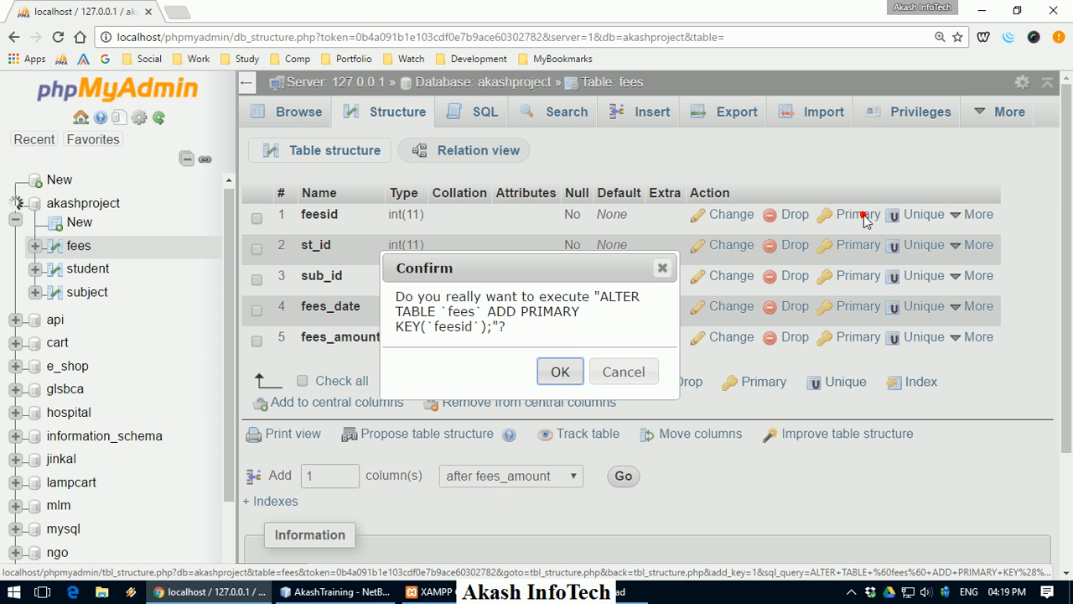
{"action": "left_click", "coordinate": [562, 371]}
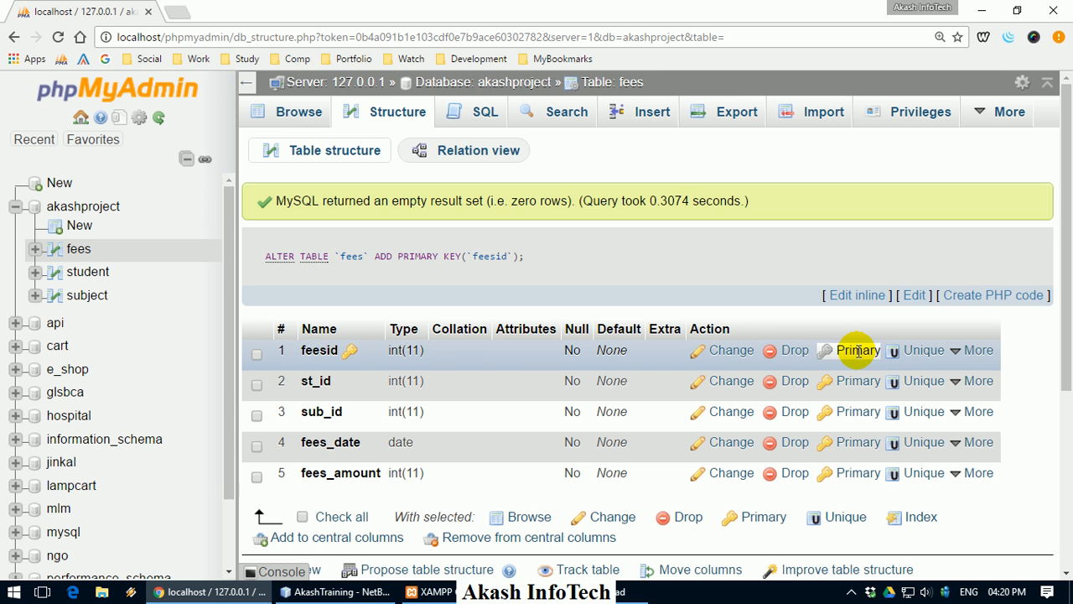
- Enable auto-increment on the fees table's feesid column and save the column change
{"action": "scroll", "coordinate": [856, 349], "scroll_direction": "down", "scroll_amount": 1}
{"action": "left_click", "coordinate": [742, 277]}
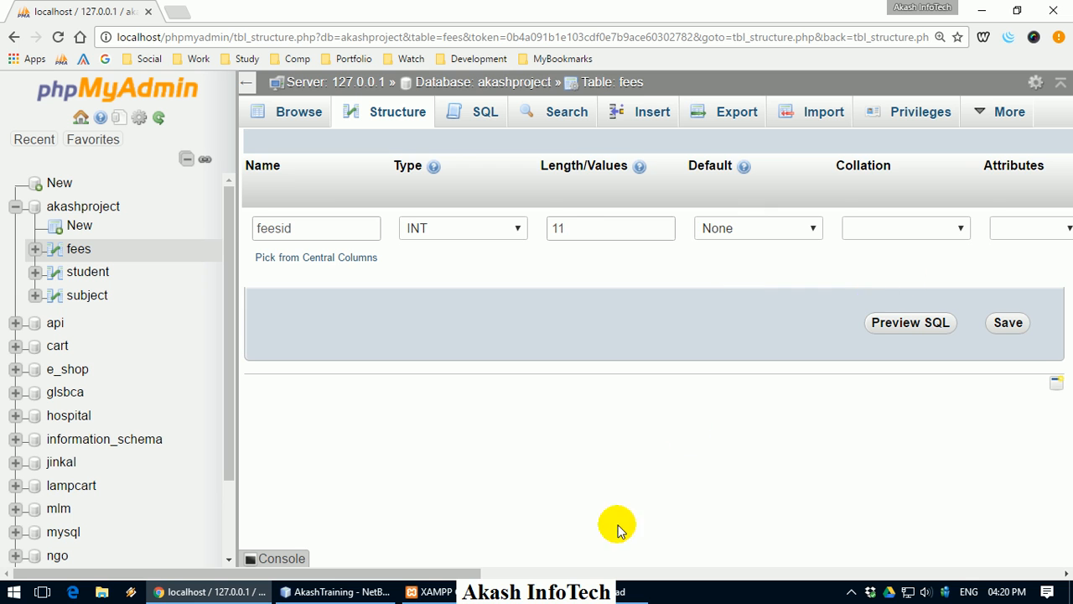
{"action": "left_click_drag", "start_coordinate": [462, 574], "coordinate": [642, 574]}
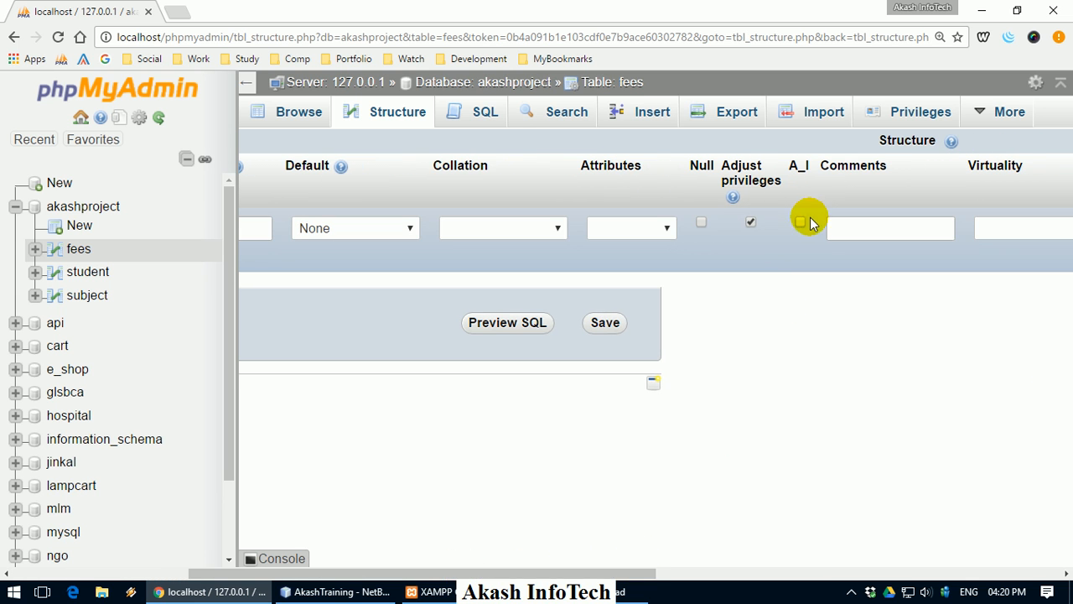
{"action": "left_click", "coordinate": [801, 222]}
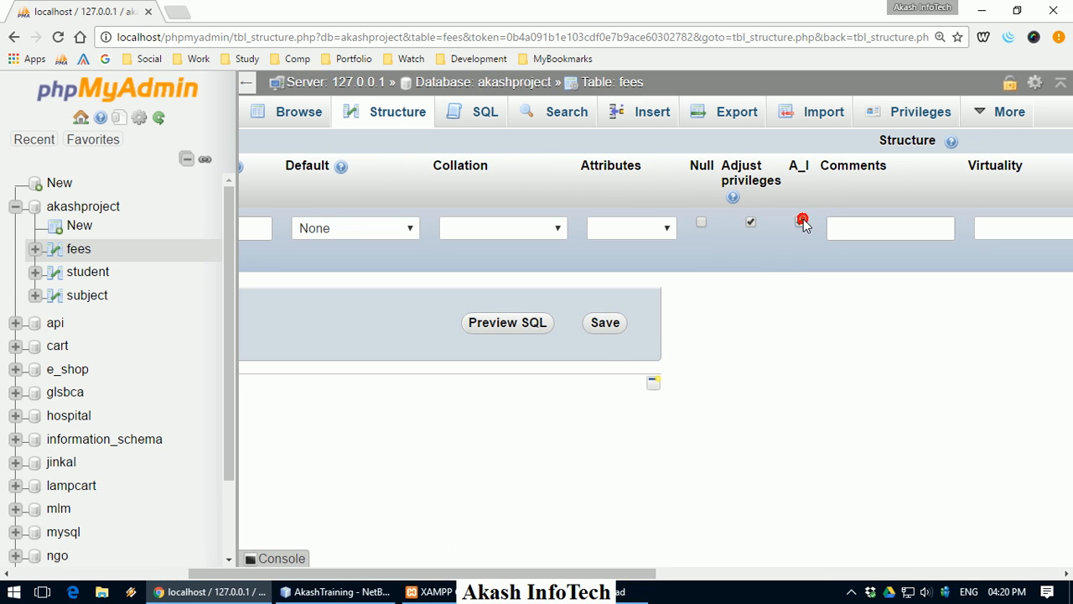
{"action": "left_click", "coordinate": [605, 325]}
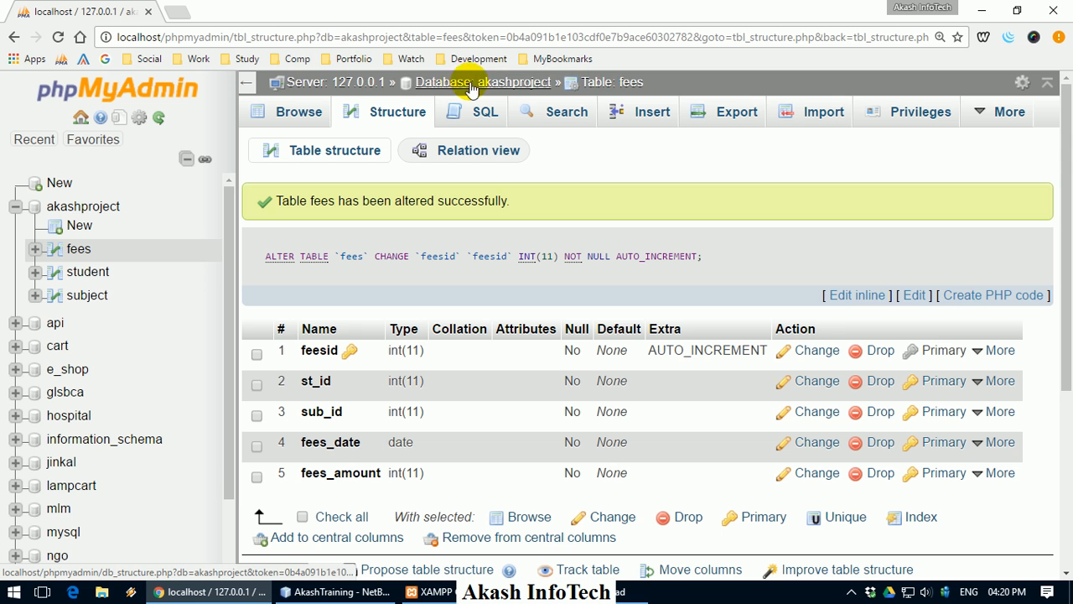
- Open the Designer view of the akashproject database
{"action": "left_click", "coordinate": [520, 91]}
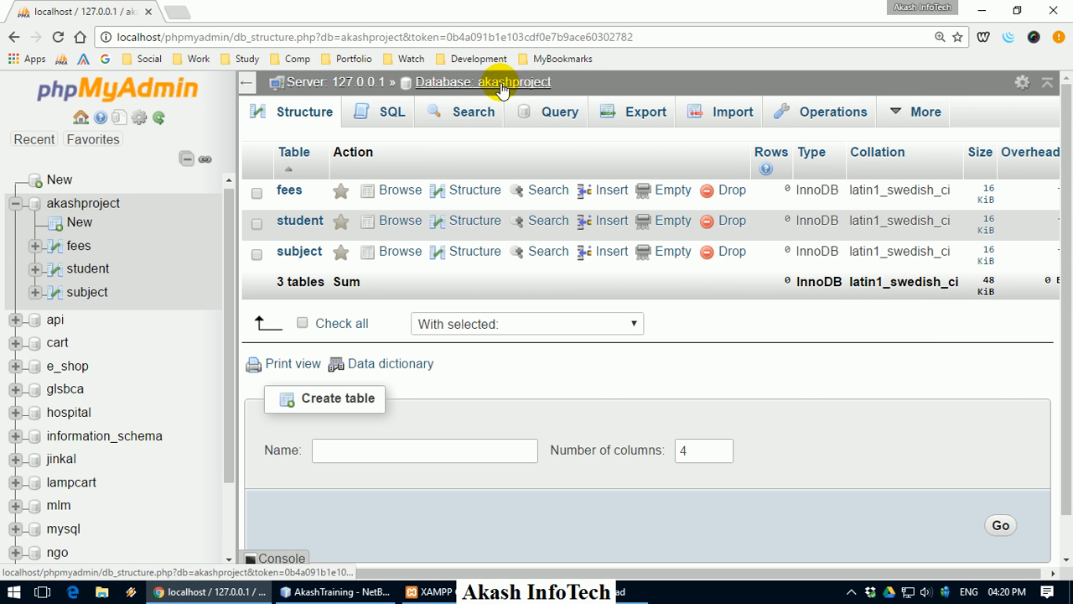
{"action": "mouse_move", "coordinate": [920, 112]}
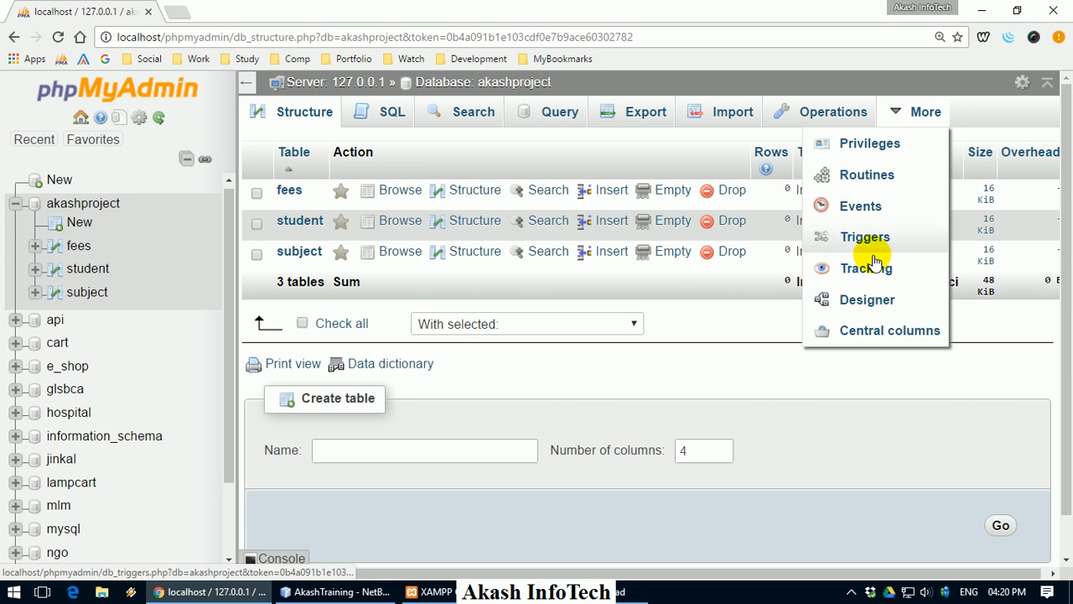
{"action": "left_click", "coordinate": [868, 300]}
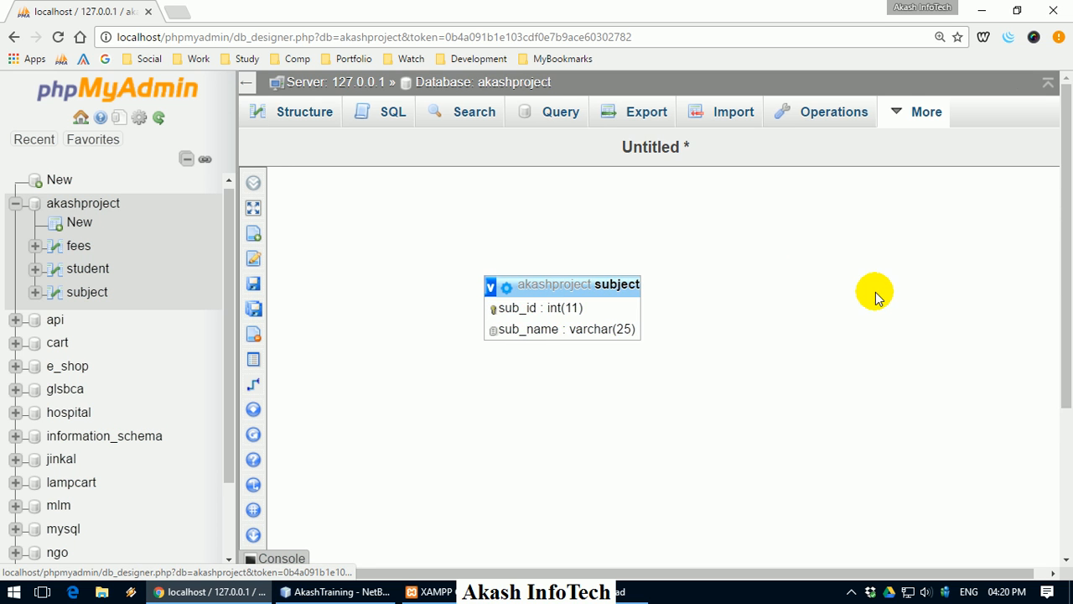
- Arrange the student and fees tables side by side just below the subject table in the Designer diagram
{"action": "scroll", "coordinate": [637, 377], "scroll_direction": "down", "scroll_amount": 3}
{"action": "scroll", "coordinate": [604, 419], "scroll_direction": "up", "scroll_amount": 2}
{"action": "left_click", "coordinate": [602, 550]}
{"action": "scroll", "coordinate": [578, 469], "scroll_direction": "down", "scroll_amount": 1}
{"action": "left_click_drag", "start_coordinate": [622, 455], "coordinate": [920, 151]}
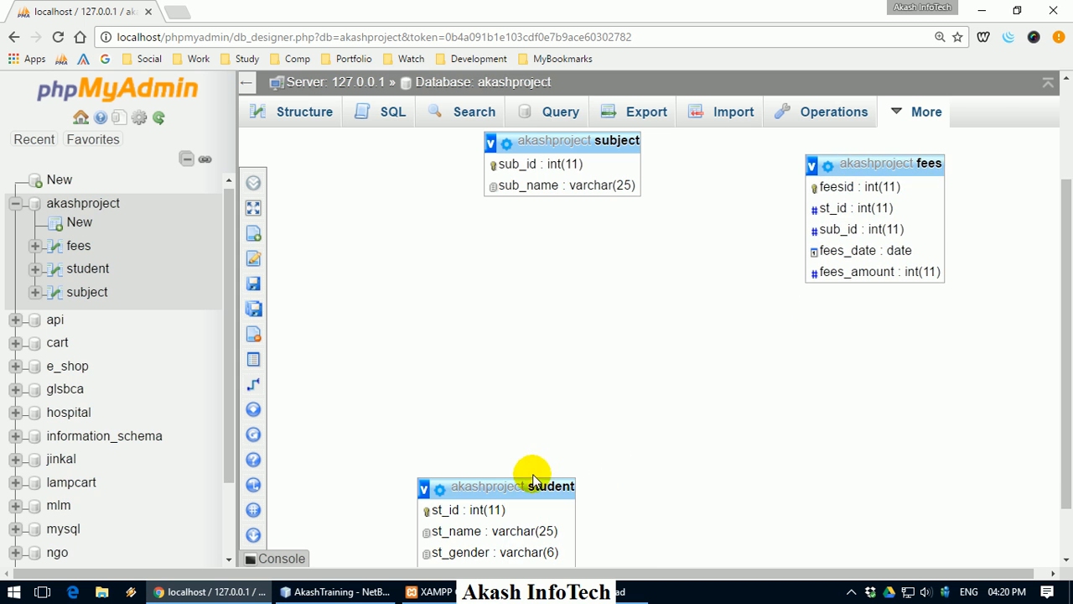
{"action": "left_click_drag", "start_coordinate": [539, 482], "coordinate": [492, 226]}
{"action": "scroll", "coordinate": [670, 312], "scroll_direction": "up", "scroll_amount": 3}
{"action": "left_click_drag", "start_coordinate": [852, 305], "coordinate": [634, 371]}
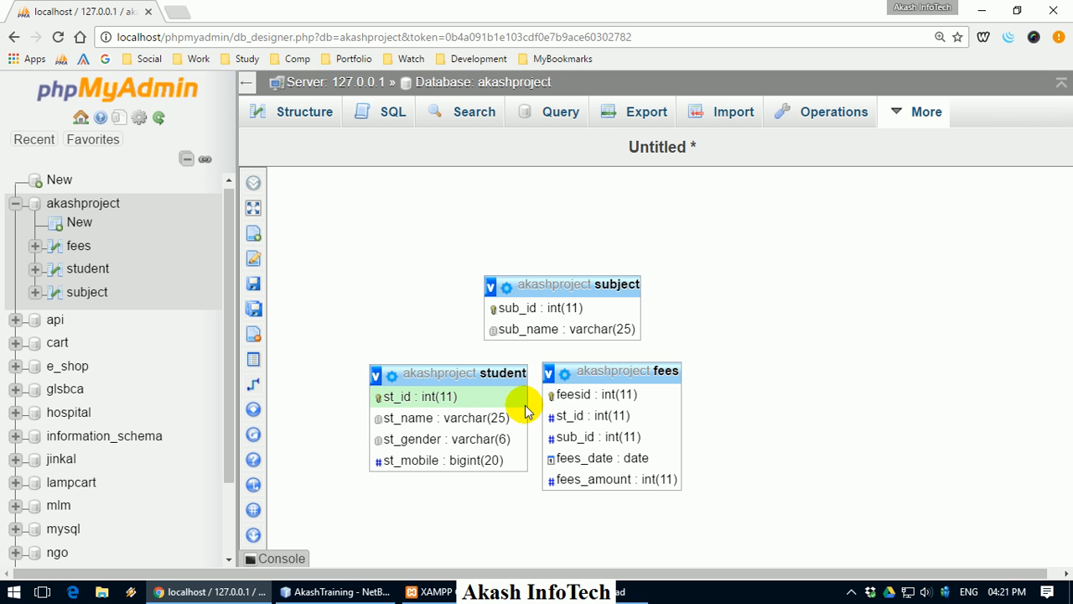
- Insert a row into the subject table with sub_name PHP, leaving sub_id empty
{"action": "left_click", "coordinate": [112, 204]}
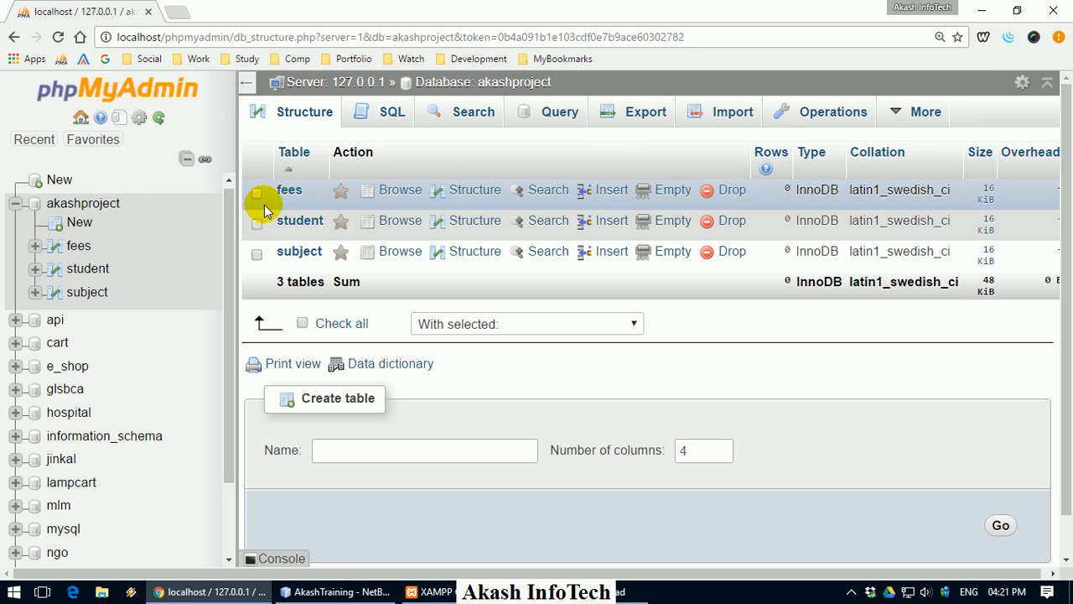
{"action": "left_click", "coordinate": [299, 249]}
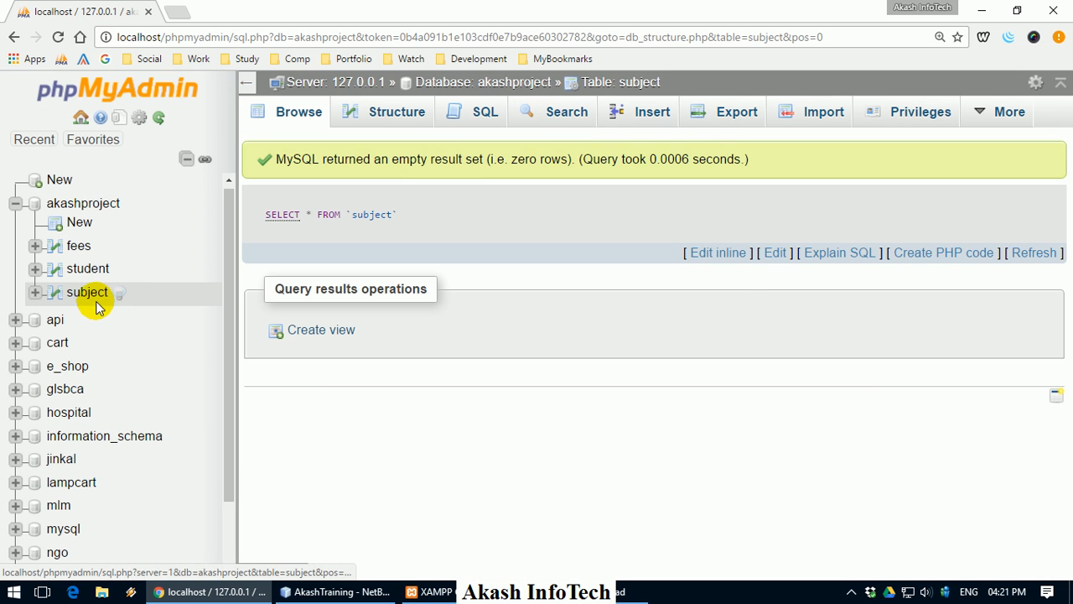
{"action": "left_click", "coordinate": [87, 293]}
{"action": "left_click", "coordinate": [643, 114]}
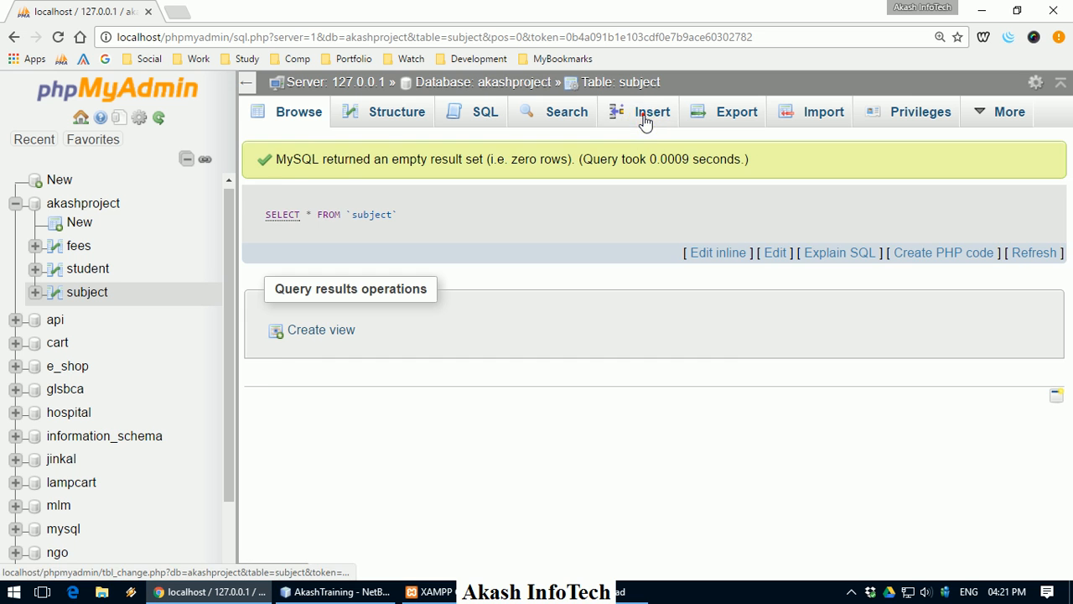
{"action": "left_click", "coordinate": [699, 227]}
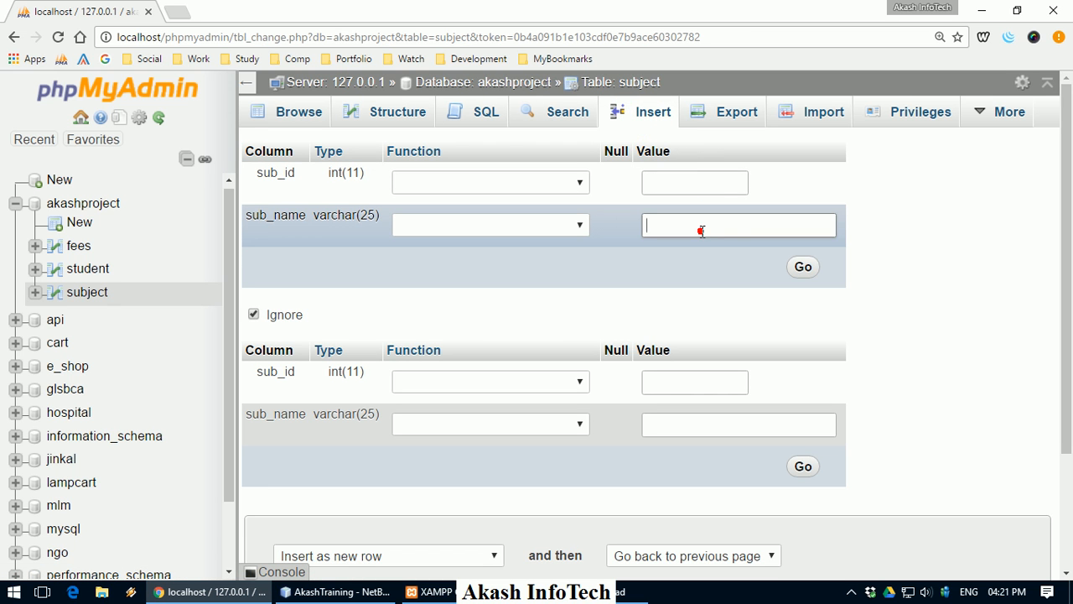
{"action": "type", "text": "PHP"}
{"action": "key", "text": "Return"}
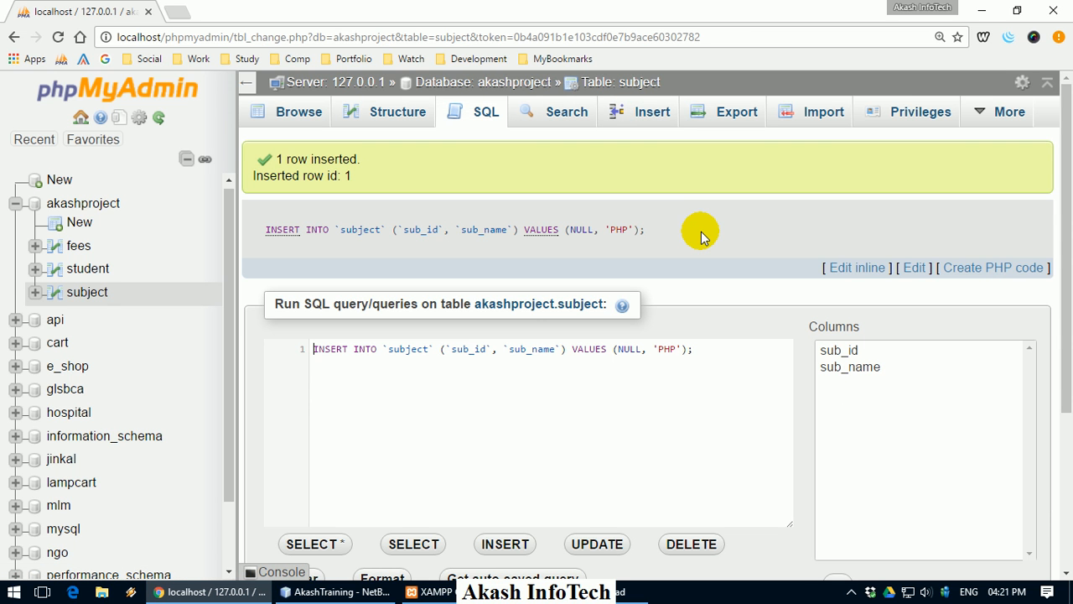
- Insert another subject row with sub_name iOS, leaving sub_id empty
{"action": "left_click", "coordinate": [622, 122]}
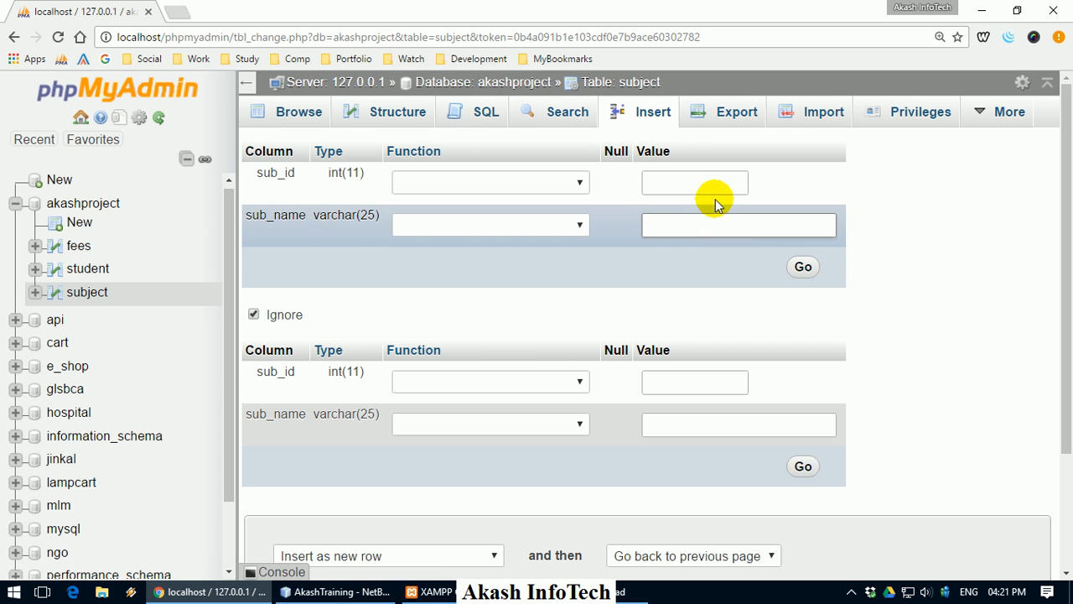
{"action": "left_click", "coordinate": [709, 217]}
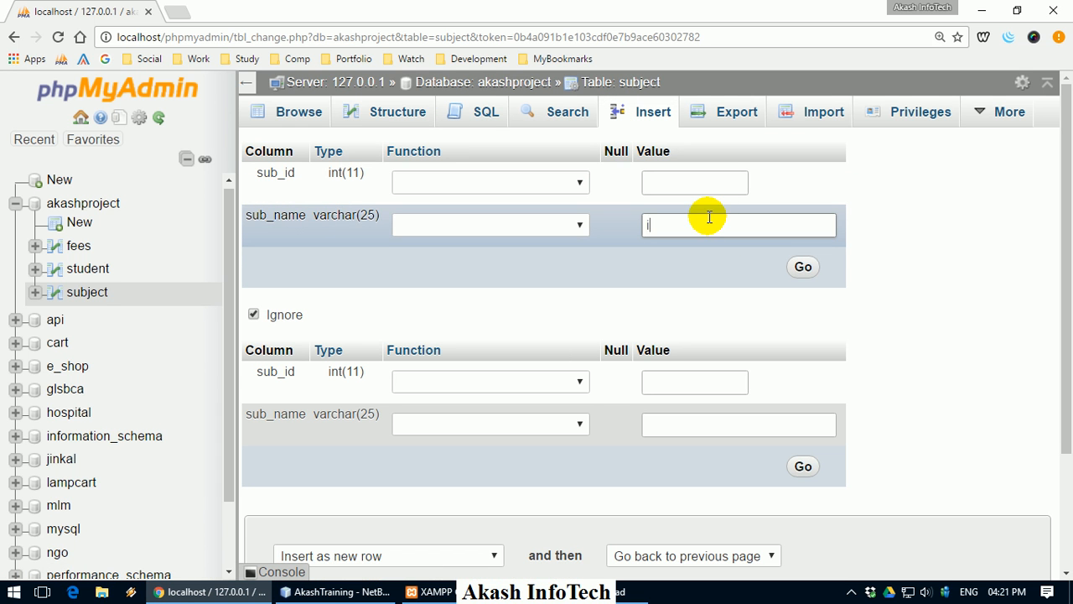
{"action": "left_click", "coordinate": [803, 268]}
- Insert a third subject row with sub_name Android, leaving sub_id empty
{"action": "left_click", "coordinate": [649, 112]}
{"action": "left_click", "coordinate": [714, 225]}
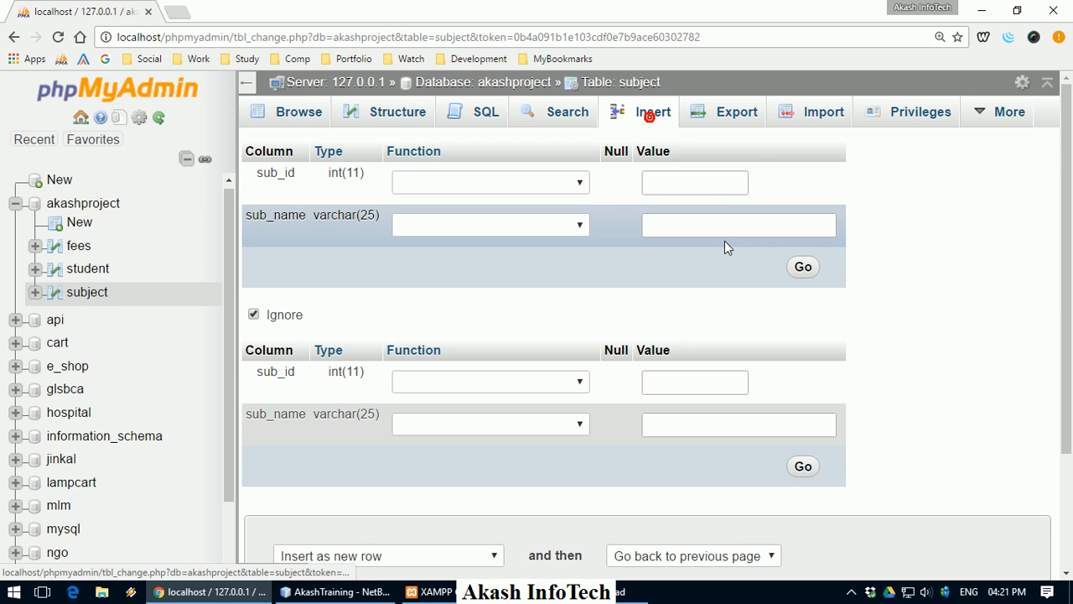
{"action": "type", "text": "Android"}
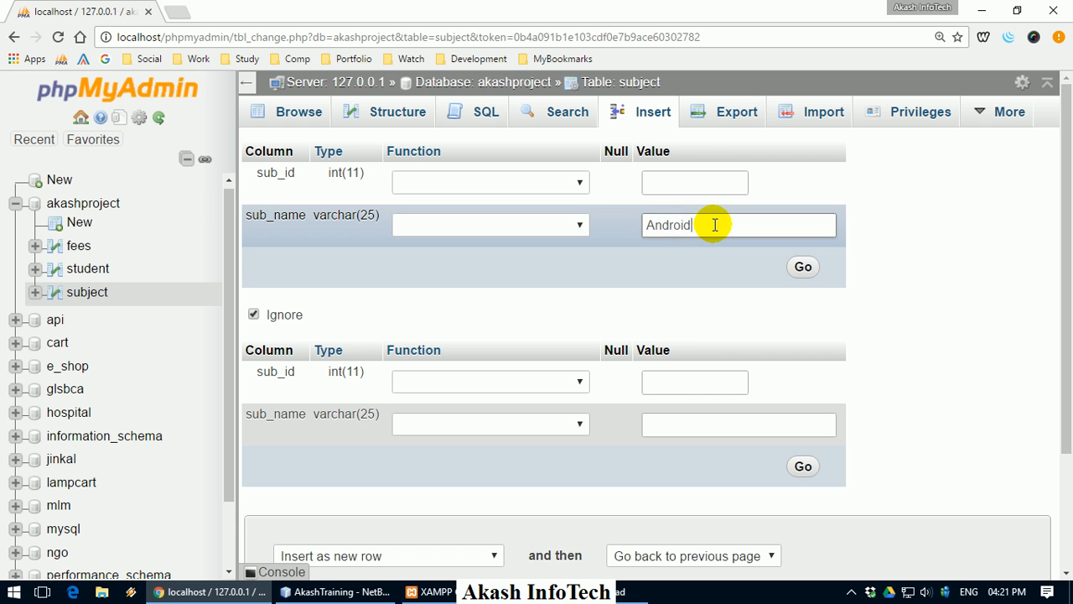
{"action": "left_click", "coordinate": [806, 270]}
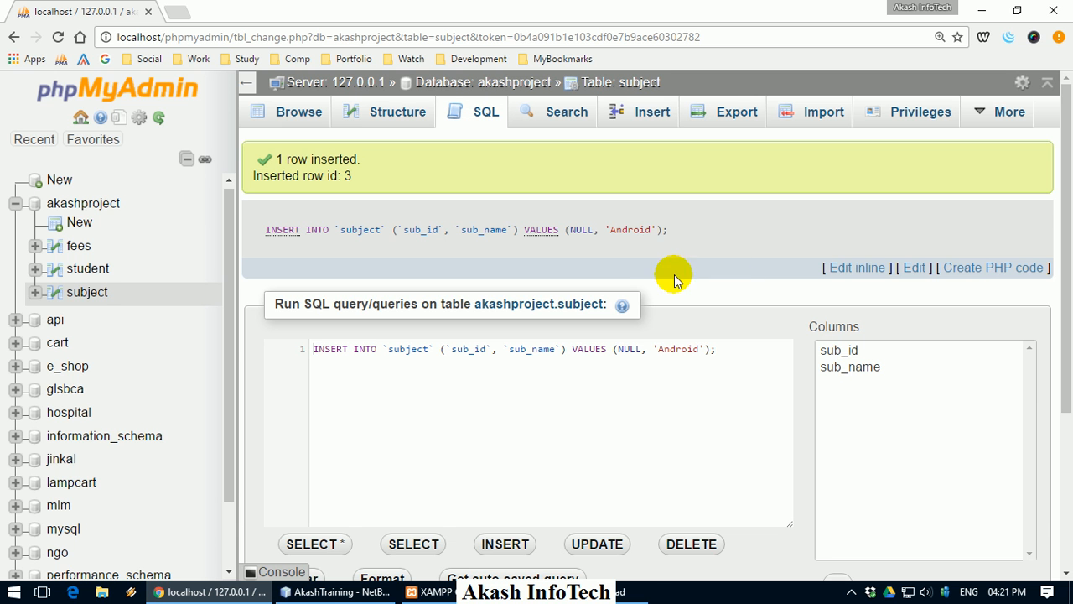
- Browse the subject table's rows, sorting them by sub_name descending and finally by sub_id ascending
{"action": "left_click", "coordinate": [295, 107]}
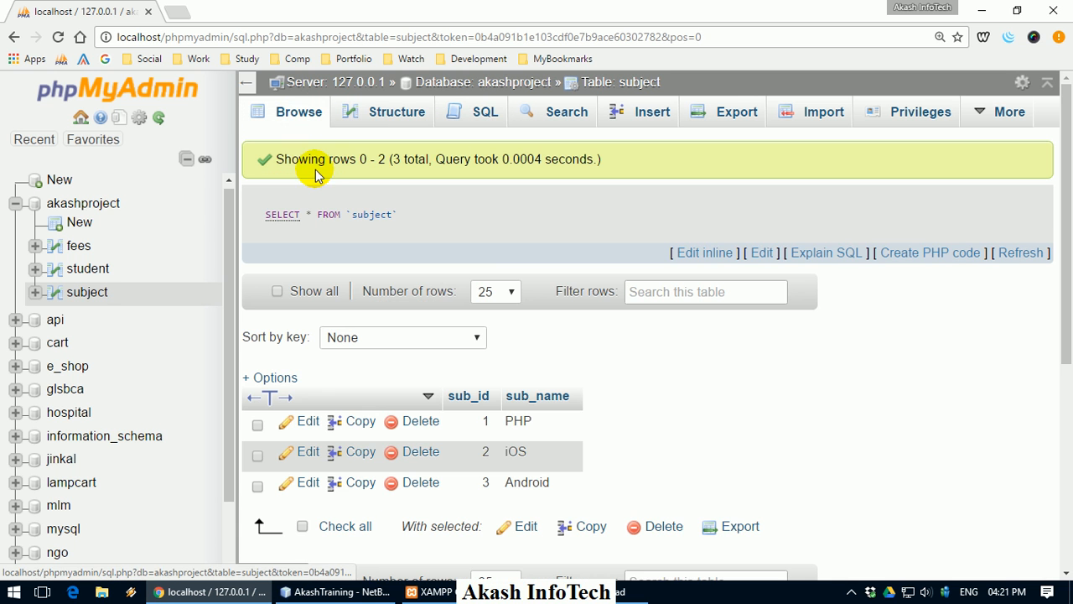
{"action": "left_click", "coordinate": [549, 405]}
{"action": "left_click", "coordinate": [546, 399]}
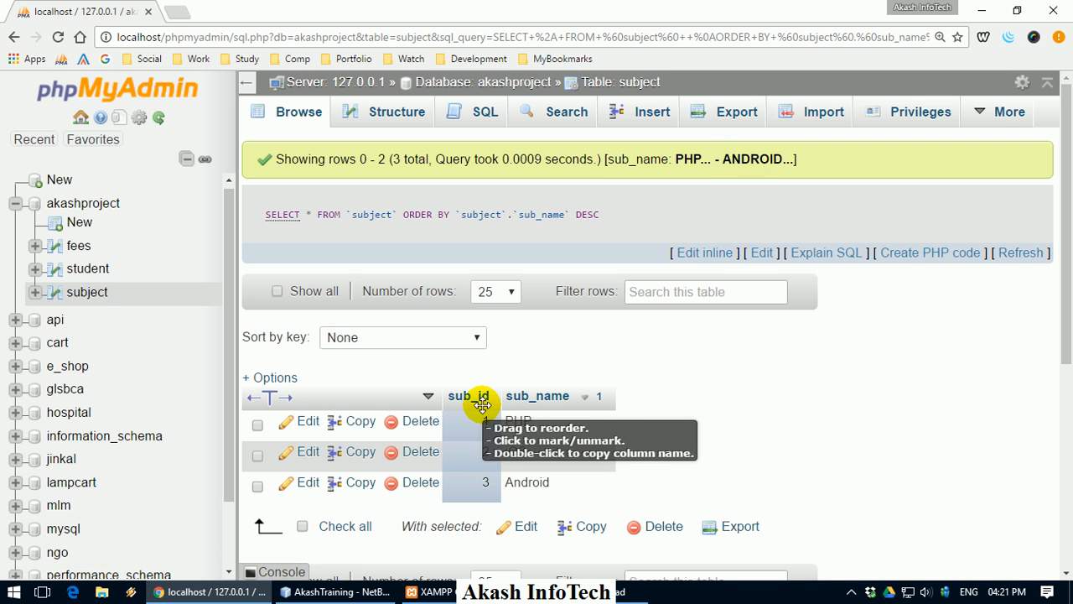
{"action": "left_click", "coordinate": [481, 399]}
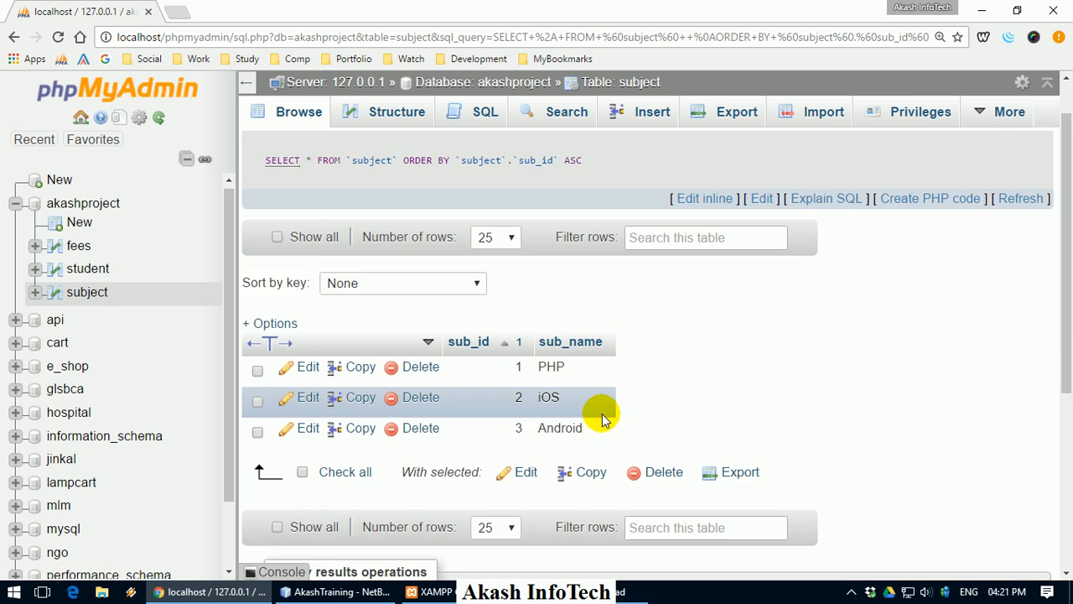
{"action": "scroll", "coordinate": [540, 438], "scroll_direction": "down", "scroll_amount": 1}
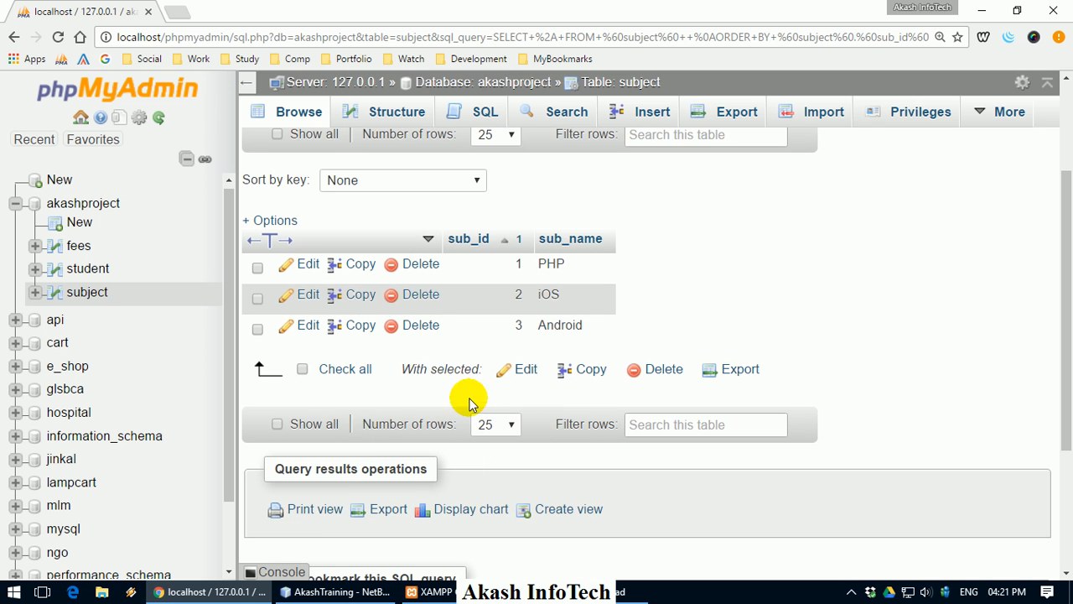
{"action": "scroll", "coordinate": [579, 404], "scroll_direction": "up", "scroll_amount": 2}
{"action": "scroll", "coordinate": [553, 409], "scroll_direction": "down", "scroll_amount": 1}
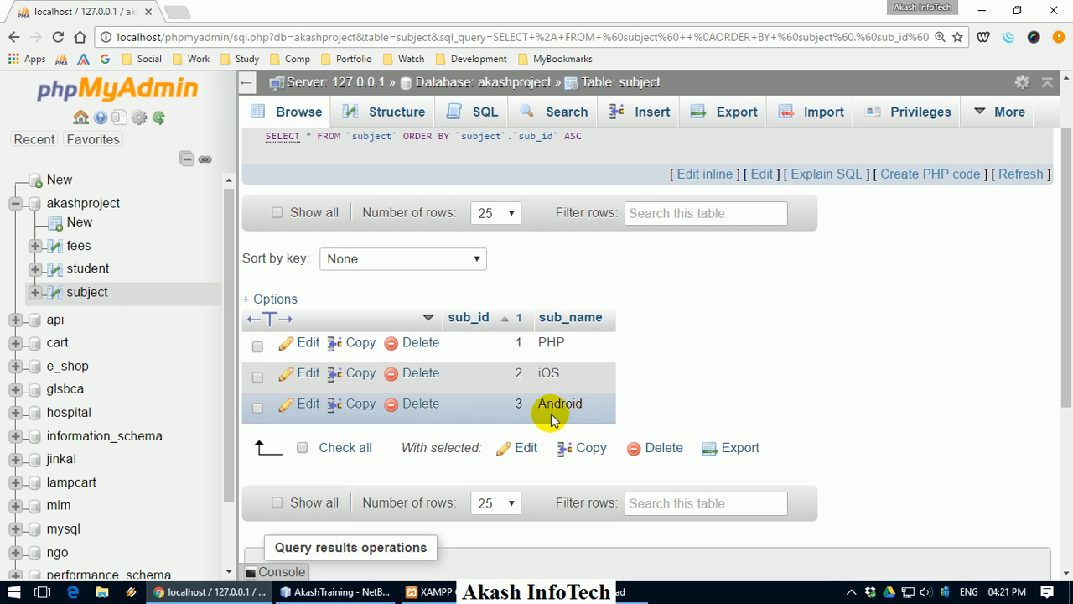
- Try editing the iOS row's sub_name inline and deleting that row, cancelling both actions
{"action": "double_click", "coordinate": [587, 378]}
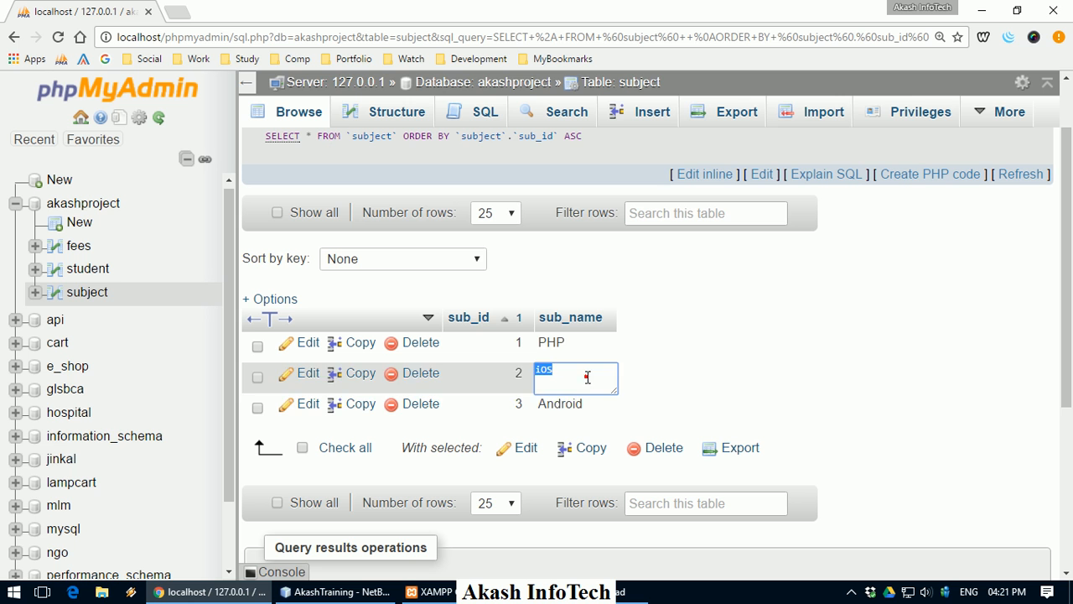
{"action": "left_click", "coordinate": [739, 381]}
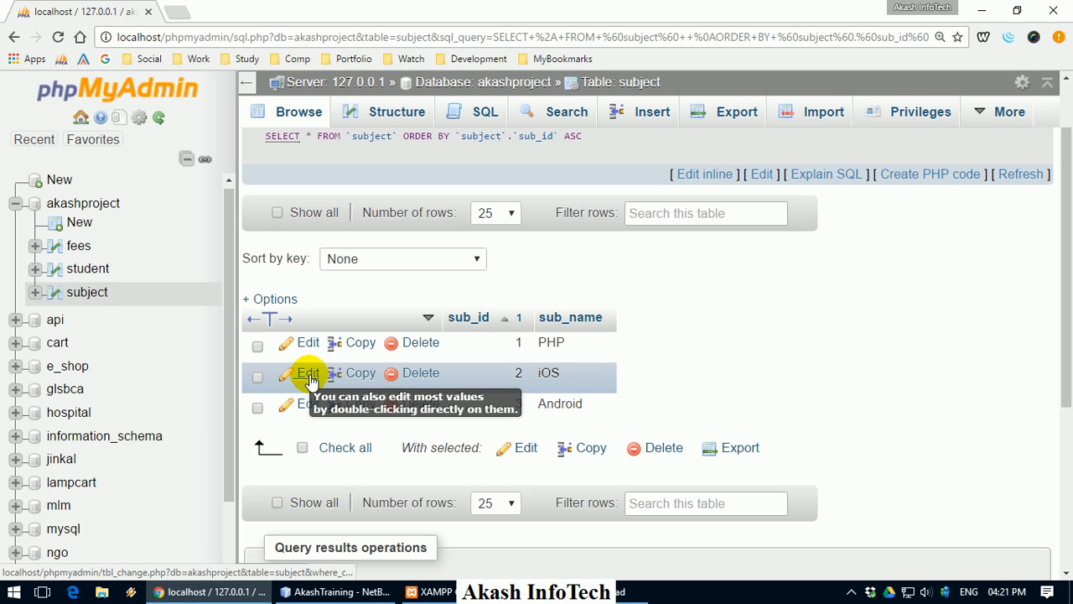
{"action": "left_click", "coordinate": [425, 376]}
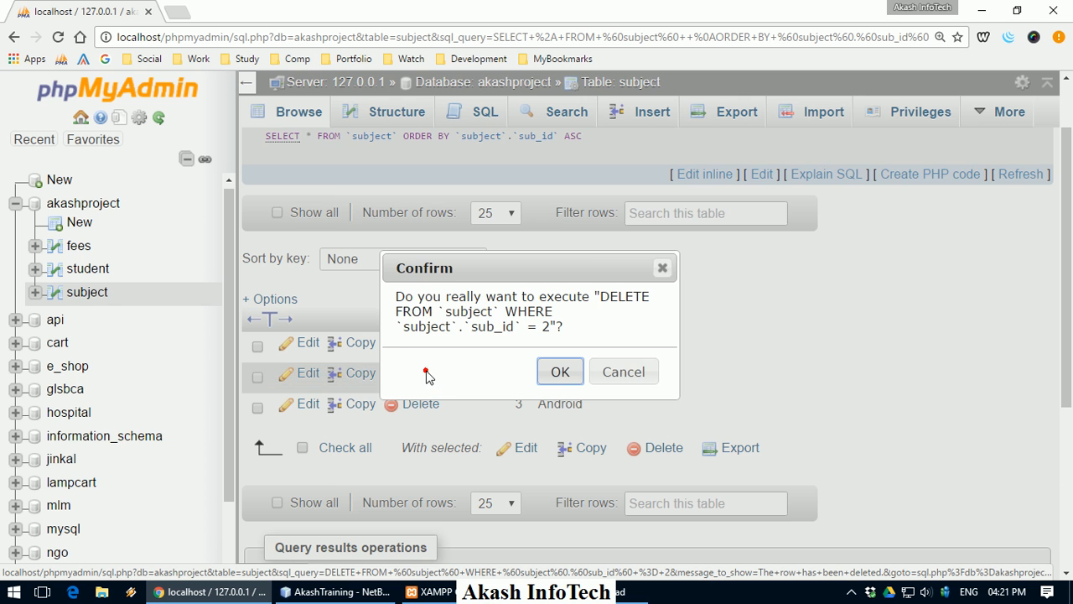
{"action": "left_click", "coordinate": [629, 370]}
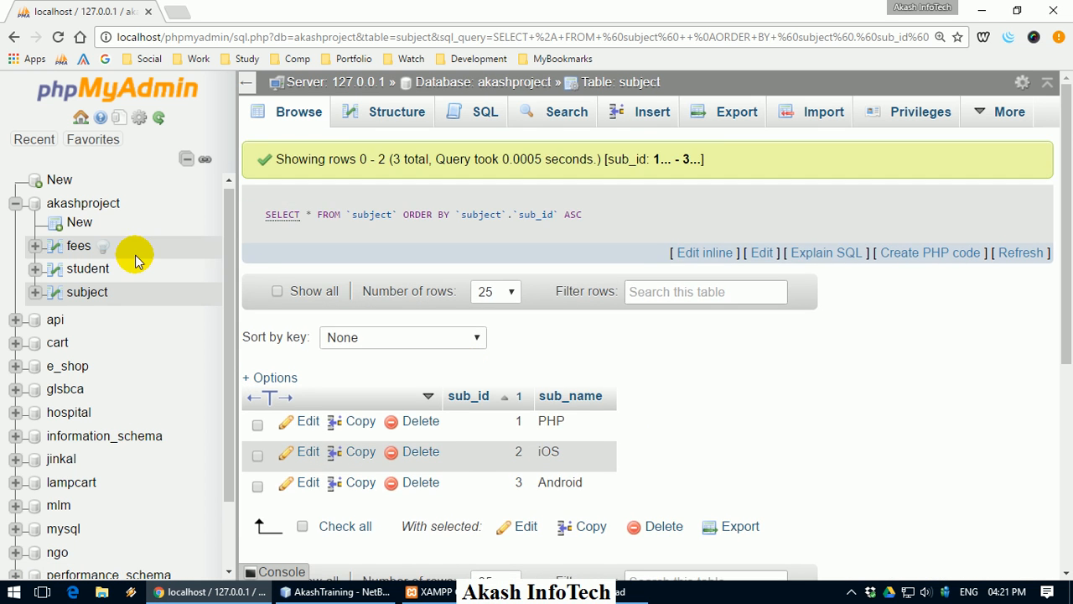
- Insert a row into the student table with the student's full name, gender Male and mobile number, leaving st_id empty
{"action": "left_click", "coordinate": [88, 270]}
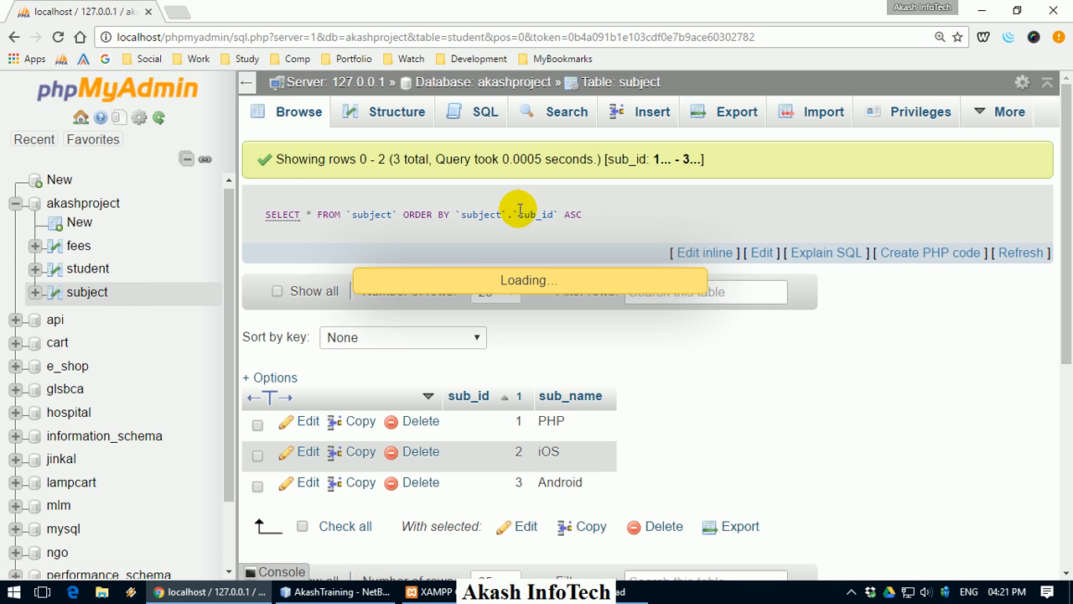
{"action": "left_click", "coordinate": [645, 112]}
{"action": "left_click", "coordinate": [693, 227]}
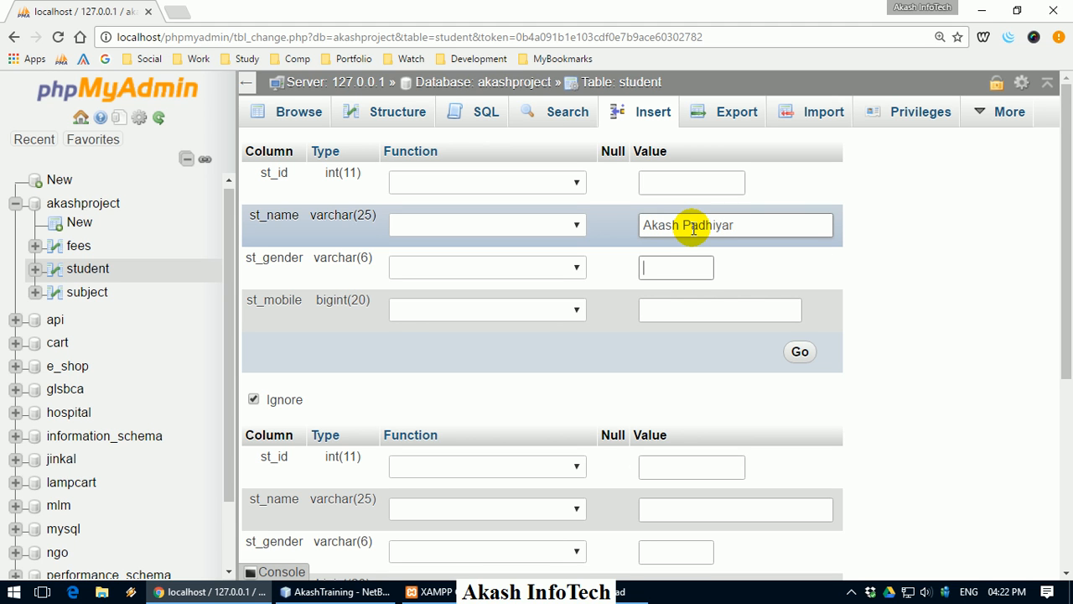
{"action": "type", "text": "Male"}
{"action": "key", "text": "Tab"}
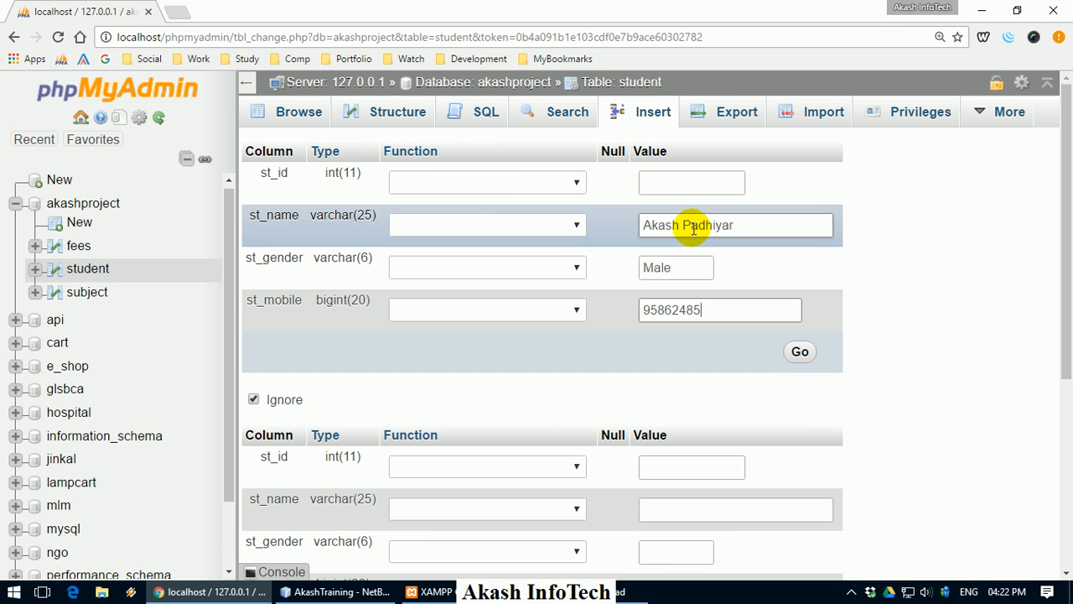
{"action": "left_click", "coordinate": [800, 352]}
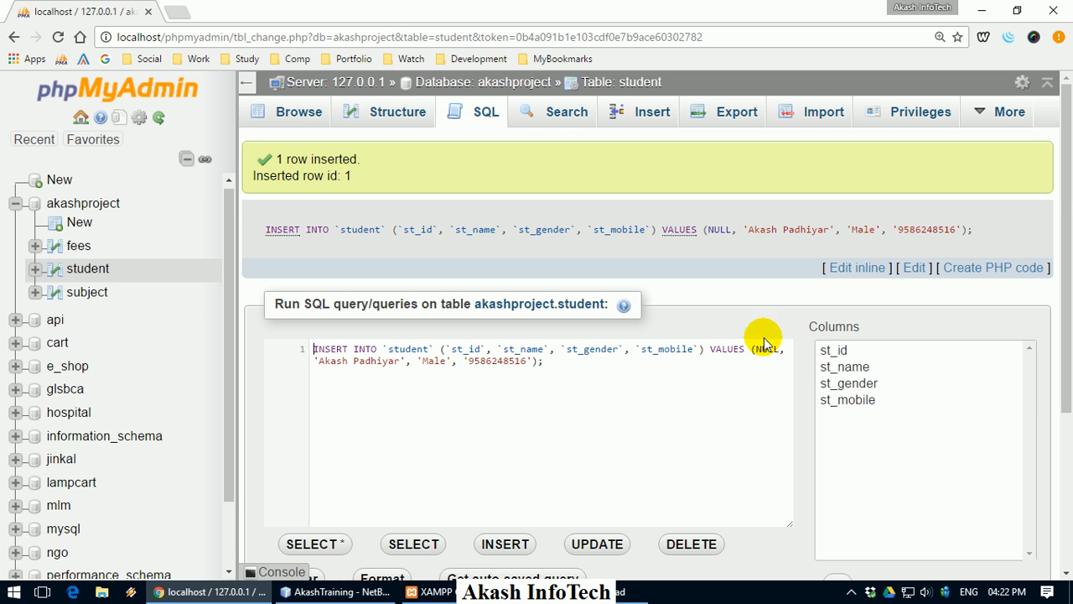
- Insert a second student row with st_name Akash InfoTech, gender M and a mobile number, leaving st_id empty
{"action": "left_click", "coordinate": [649, 110]}
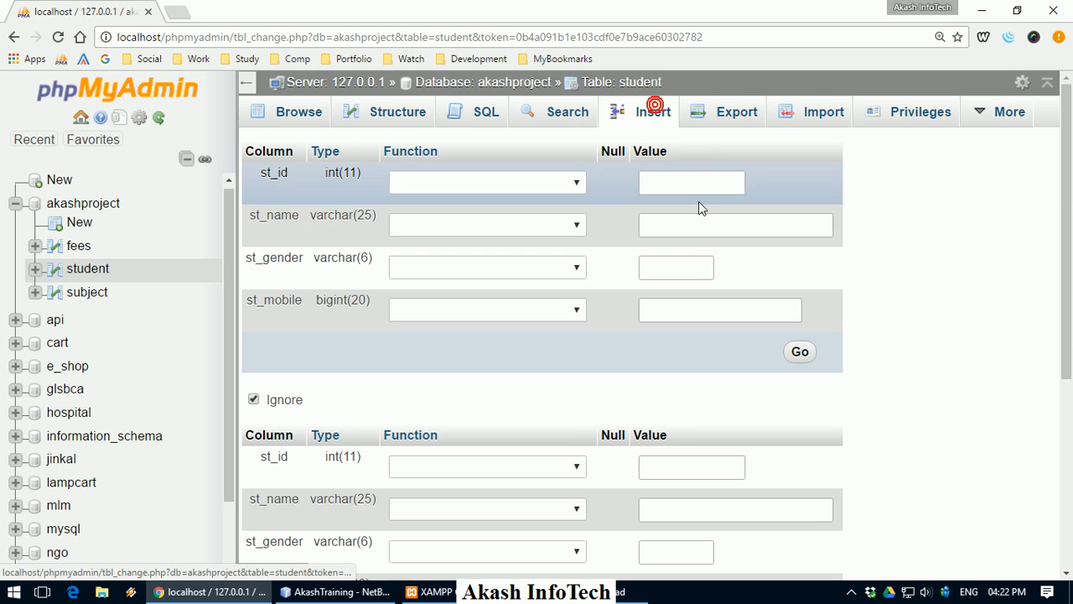
{"action": "type", "text": "Akash InfoTech"}
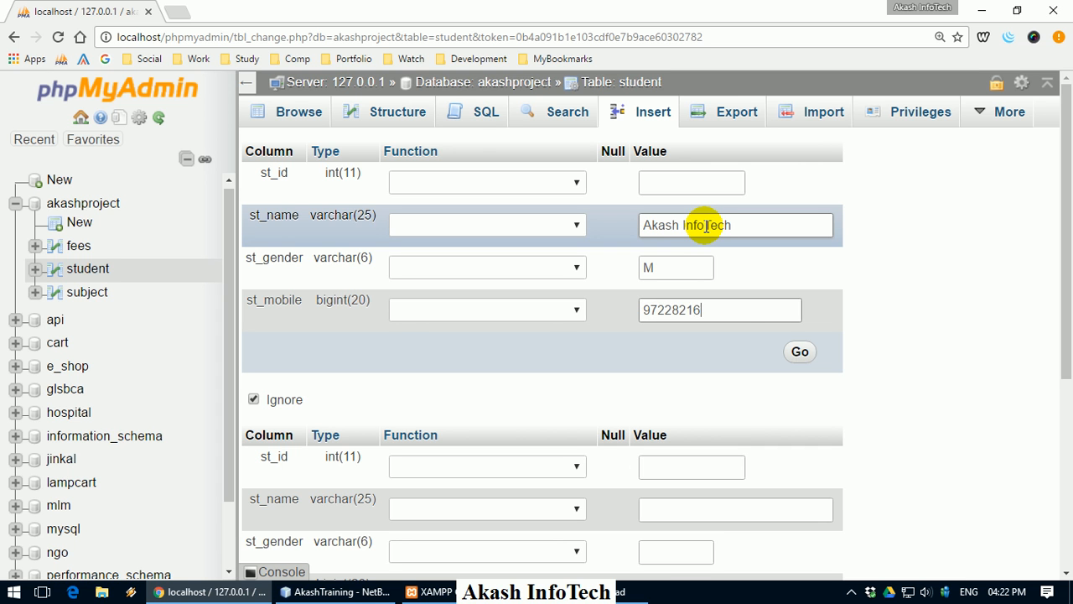
{"action": "key", "text": "Return"}
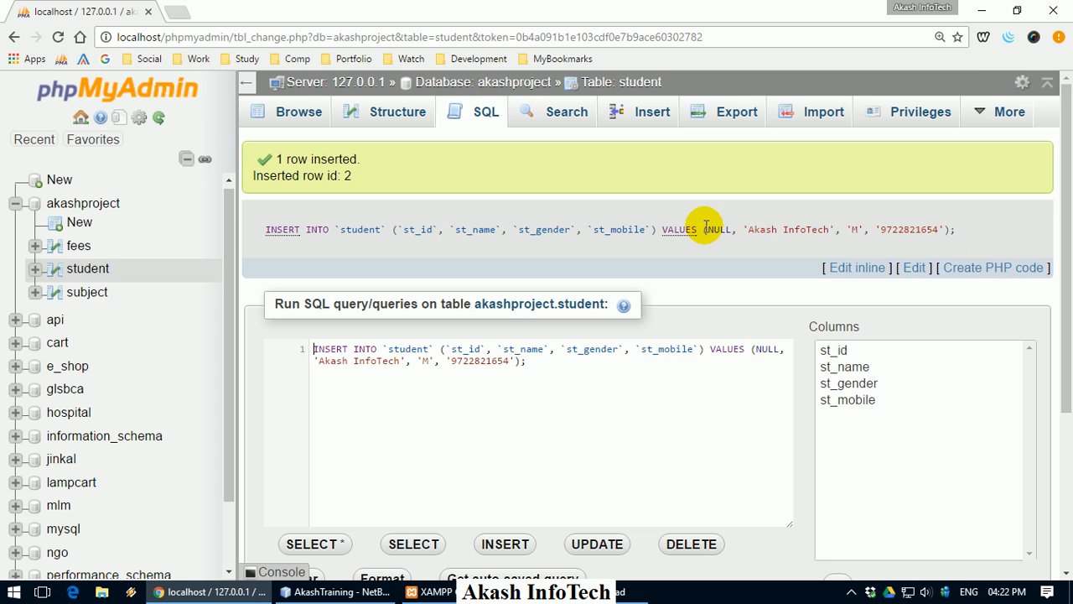
- Browse the student table and set the Akash InfoTech row's st_gender to Male
{"action": "left_click", "coordinate": [306, 115]}
{"action": "scroll", "coordinate": [570, 374], "scroll_direction": "down", "scroll_amount": 1}
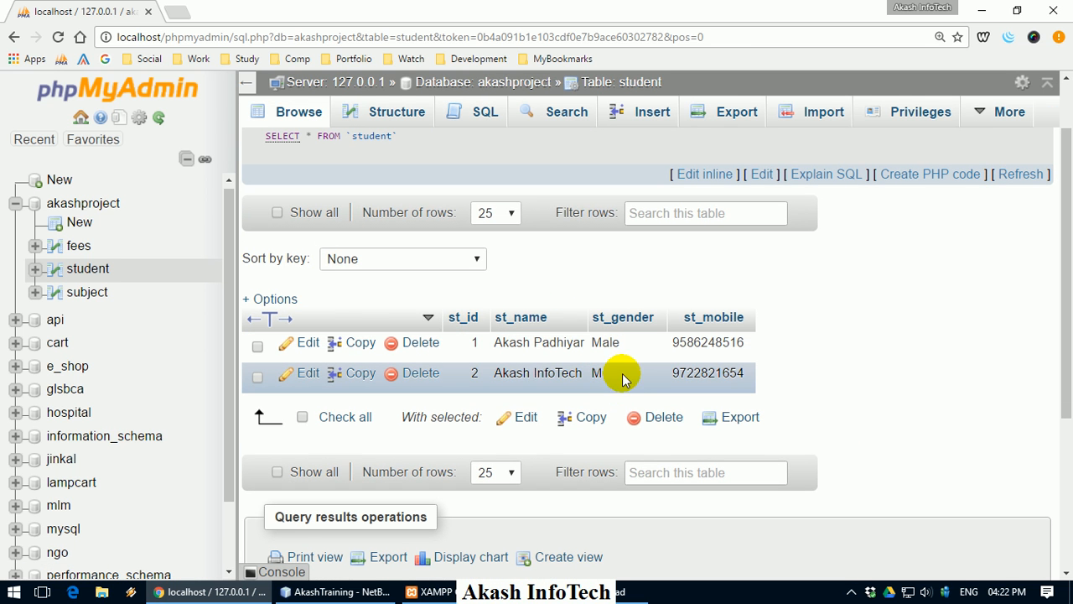
{"action": "double_click", "coordinate": [622, 375]}
{"action": "key", "text": "Return"}
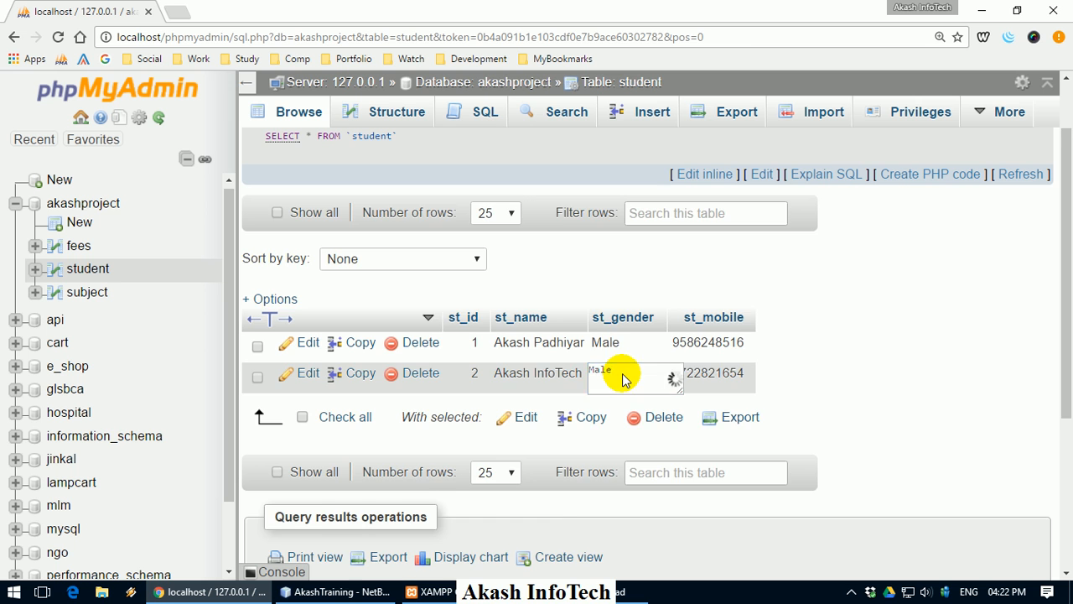
{"action": "left_click", "coordinate": [640, 314]}
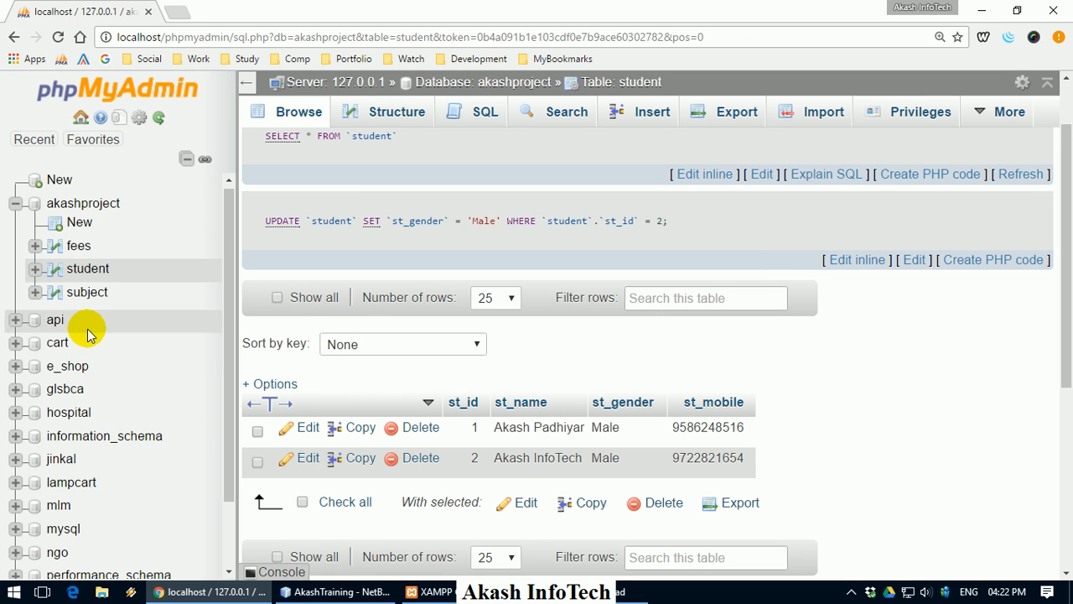
- Open the form for inserting a new row into the fees table
{"action": "left_click", "coordinate": [78, 244]}
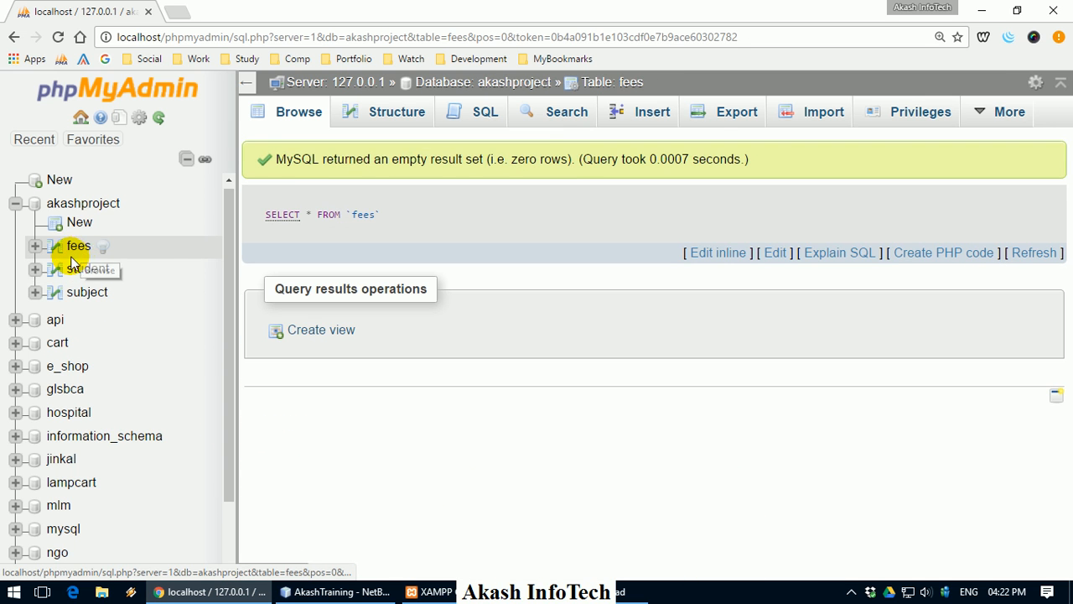
{"action": "left_click", "coordinate": [651, 119]}
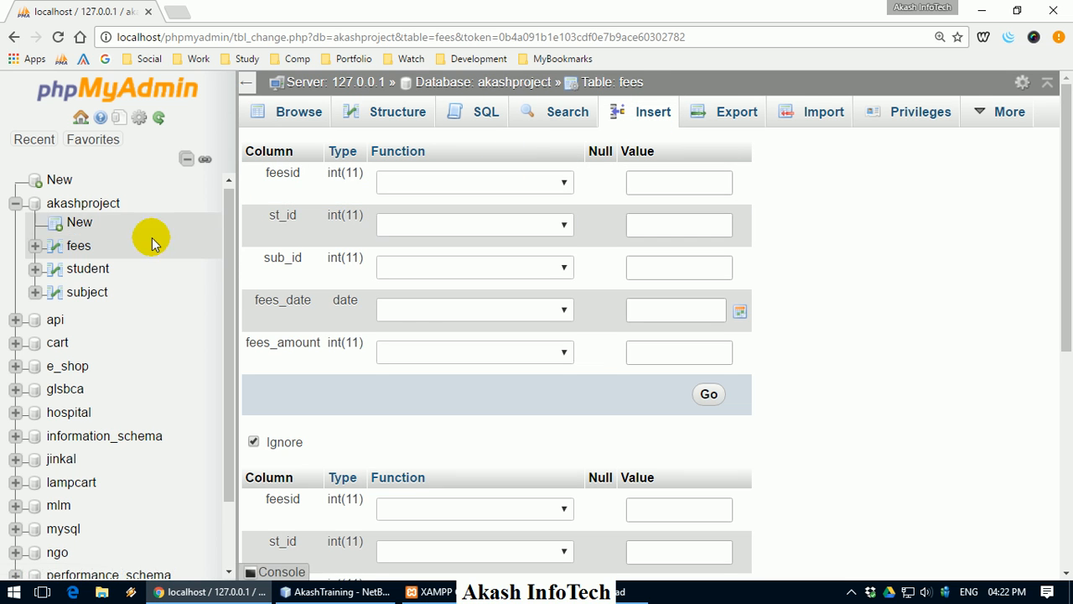
{"action": "left_click", "coordinate": [668, 222]}
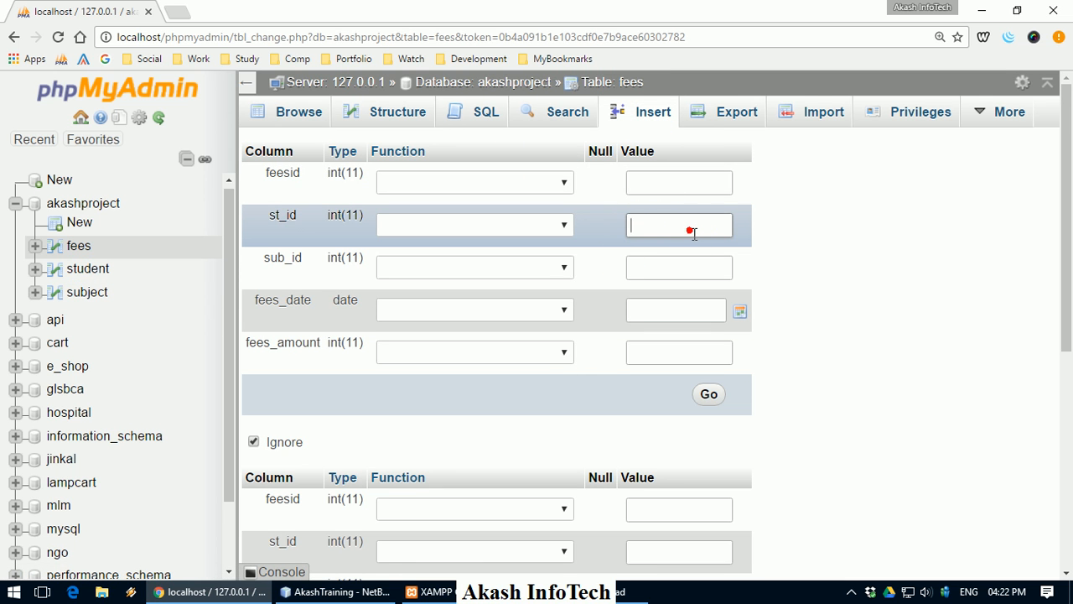
{"action": "left_click", "coordinate": [497, 232]}
{"action": "left_click", "coordinate": [497, 232]}
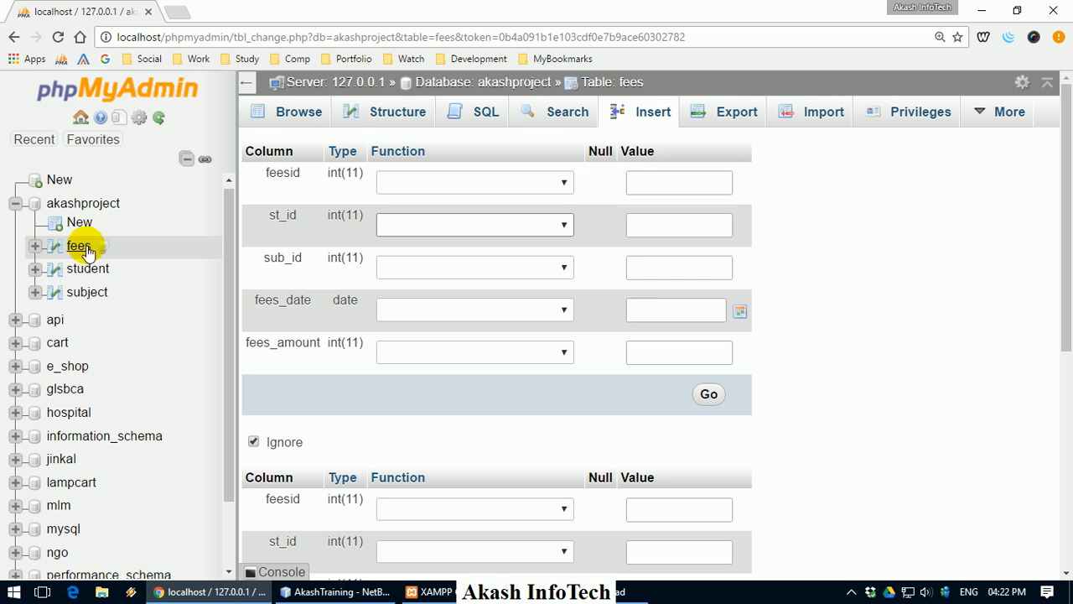
{"action": "left_click", "coordinate": [692, 269]}
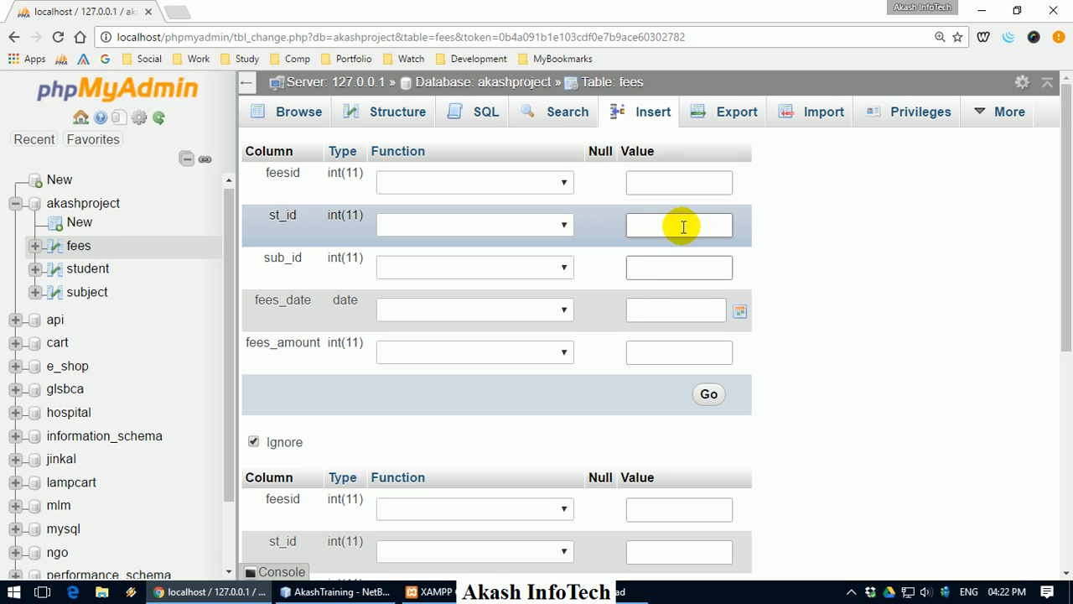
{"action": "left_click", "coordinate": [683, 226]}
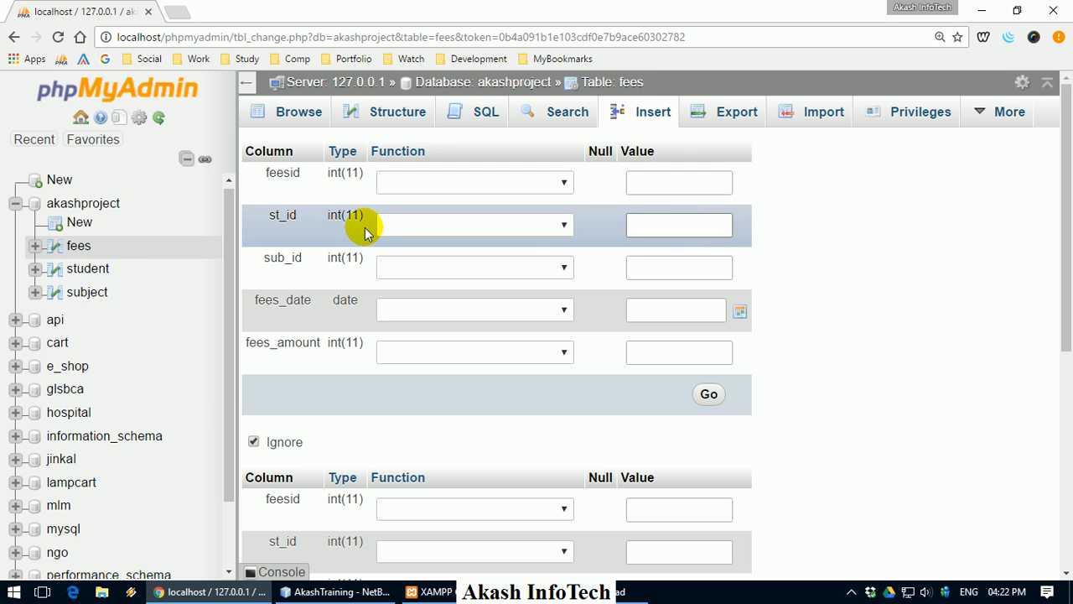
- Look up the student table's column list in the database tree and collapse it again
{"action": "left_click", "coordinate": [35, 268]}
{"action": "left_click", "coordinate": [54, 290]}
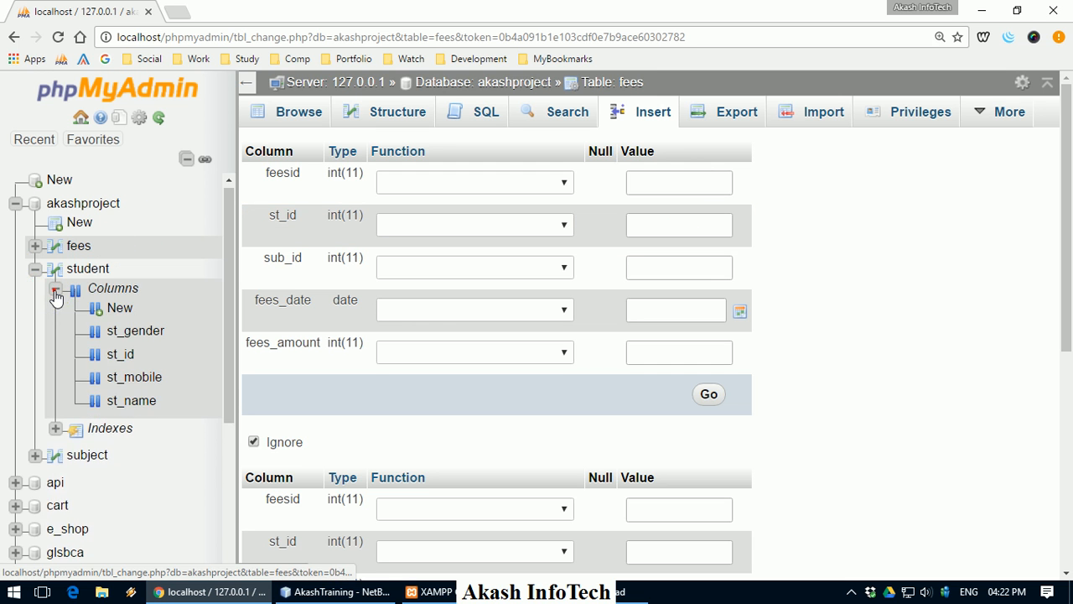
{"action": "left_click", "coordinate": [55, 290]}
- Insert a fees row with st_id 1, sub_id 1, fees_date 2016-12-15 and fees_amount 5000, leaving feesid empty, and browse the table
{"action": "left_click", "coordinate": [698, 220]}
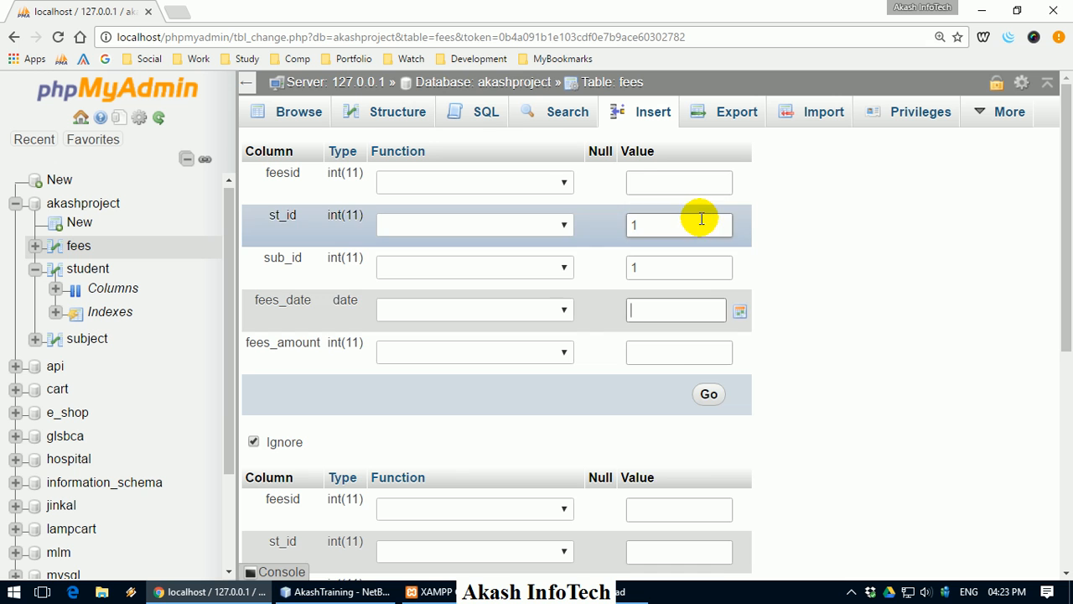
{"action": "left_click", "coordinate": [740, 312]}
{"action": "left_click", "coordinate": [777, 442]}
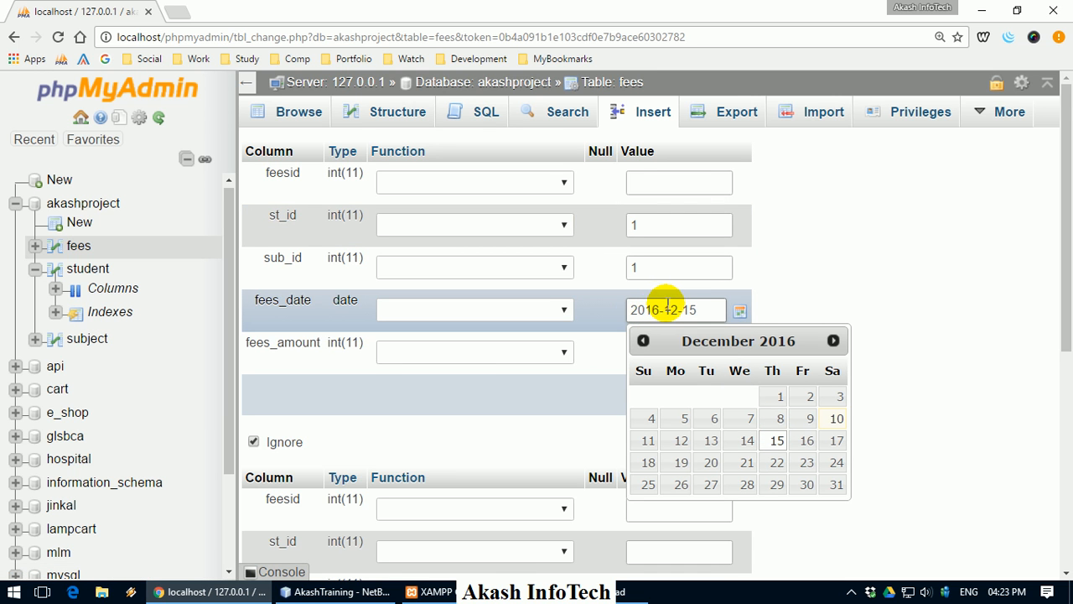
{"action": "left_click", "coordinate": [866, 299]}
{"action": "left_click", "coordinate": [723, 349]}
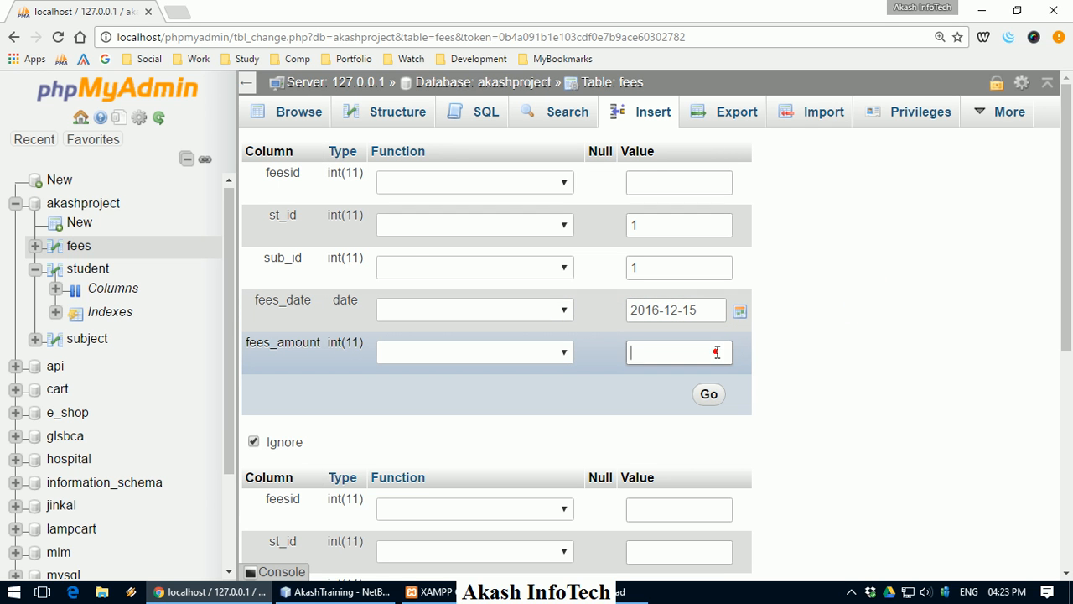
{"action": "left_click", "coordinate": [710, 394]}
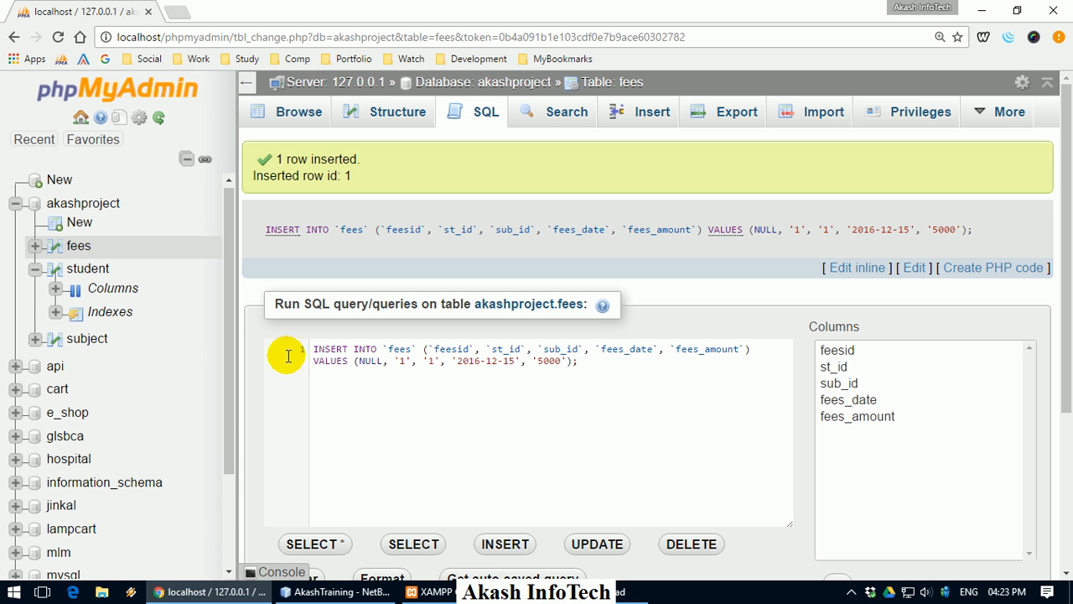
{"action": "left_click", "coordinate": [81, 245]}
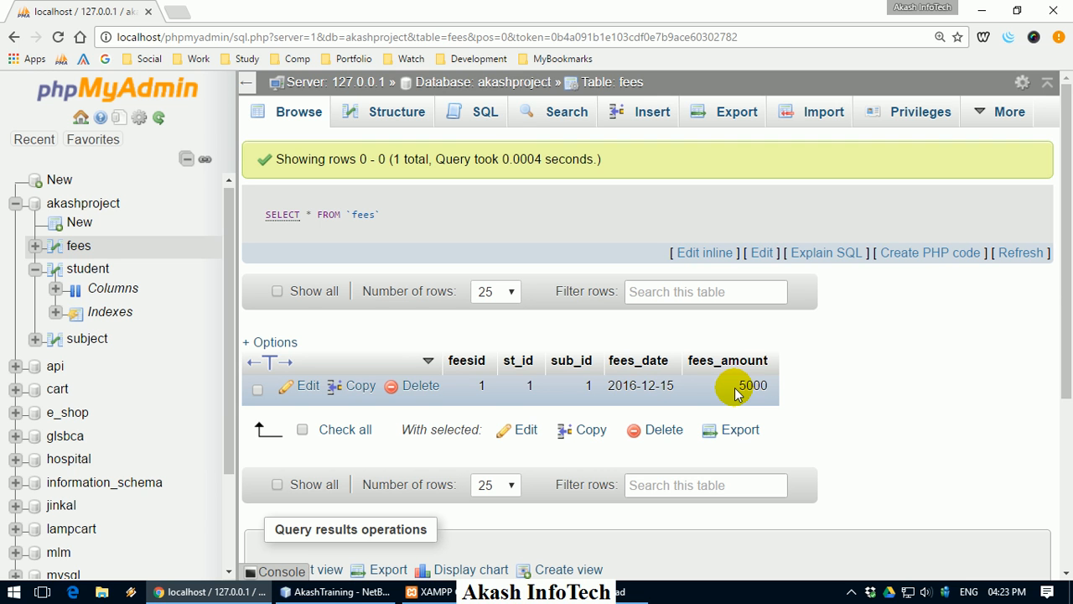
- Export the whole akashproject database using the Quick method and SQL format
{"action": "left_click", "coordinate": [509, 82]}
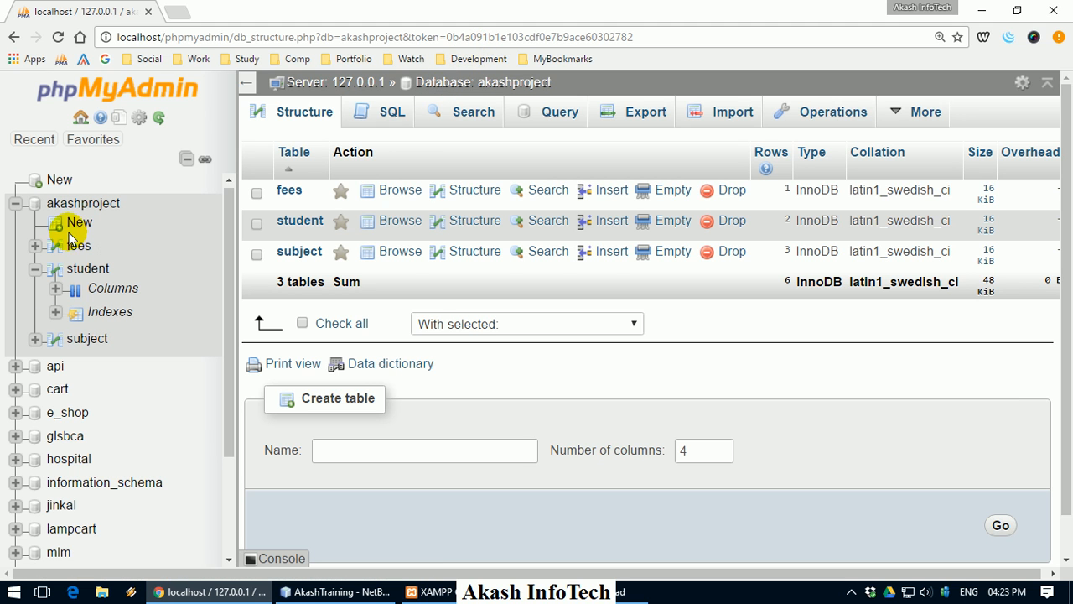
{"action": "left_click", "coordinate": [81, 206]}
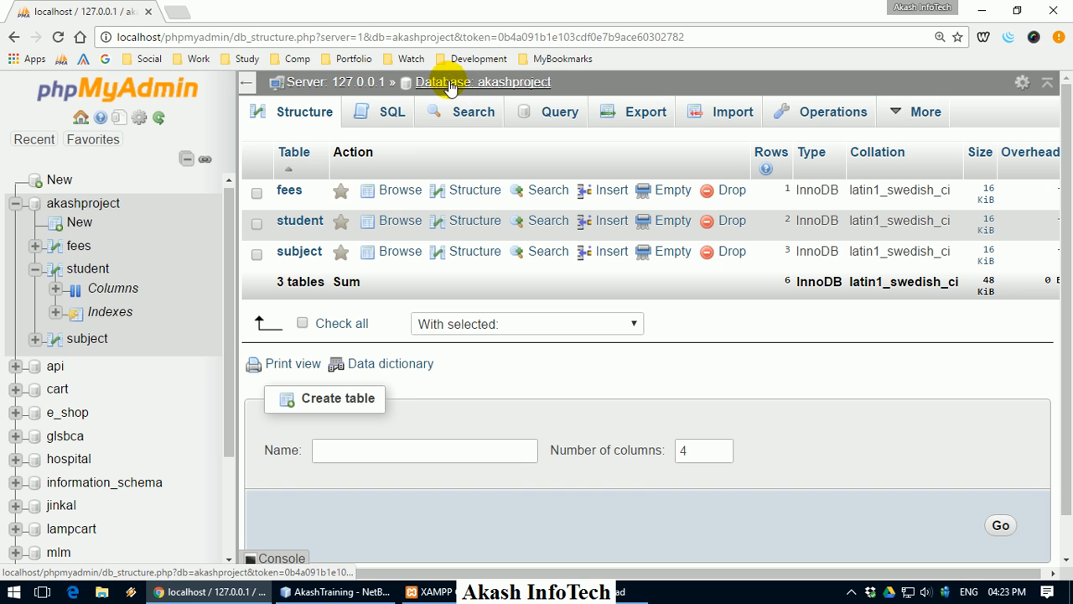
{"action": "left_click", "coordinate": [493, 84]}
{"action": "left_click", "coordinate": [654, 112]}
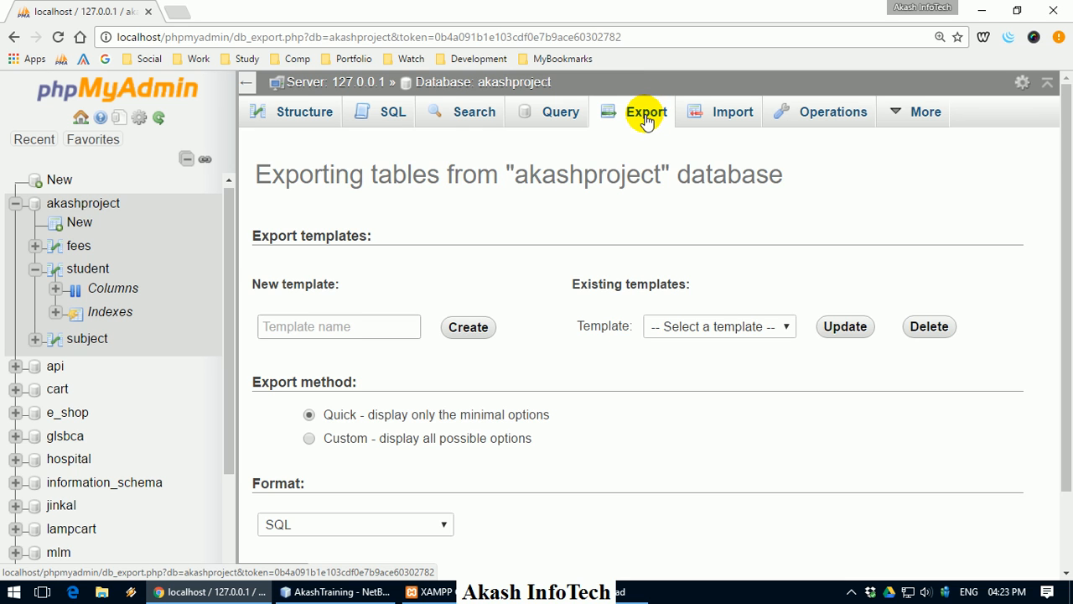
{"action": "scroll", "coordinate": [646, 134], "scroll_direction": "down", "scroll_amount": 2}
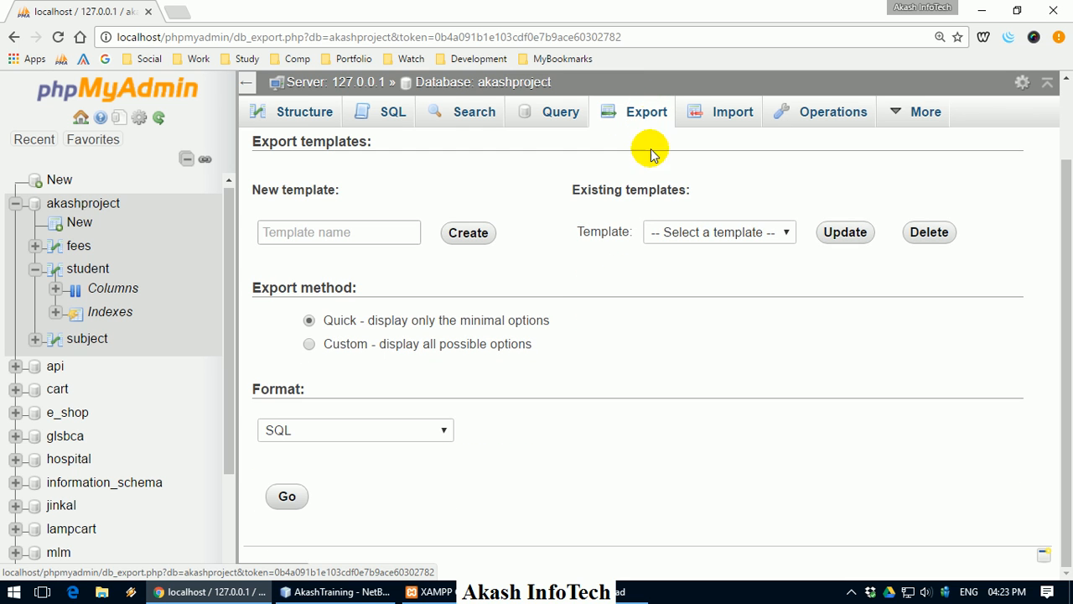
{"action": "left_click", "coordinate": [388, 430]}
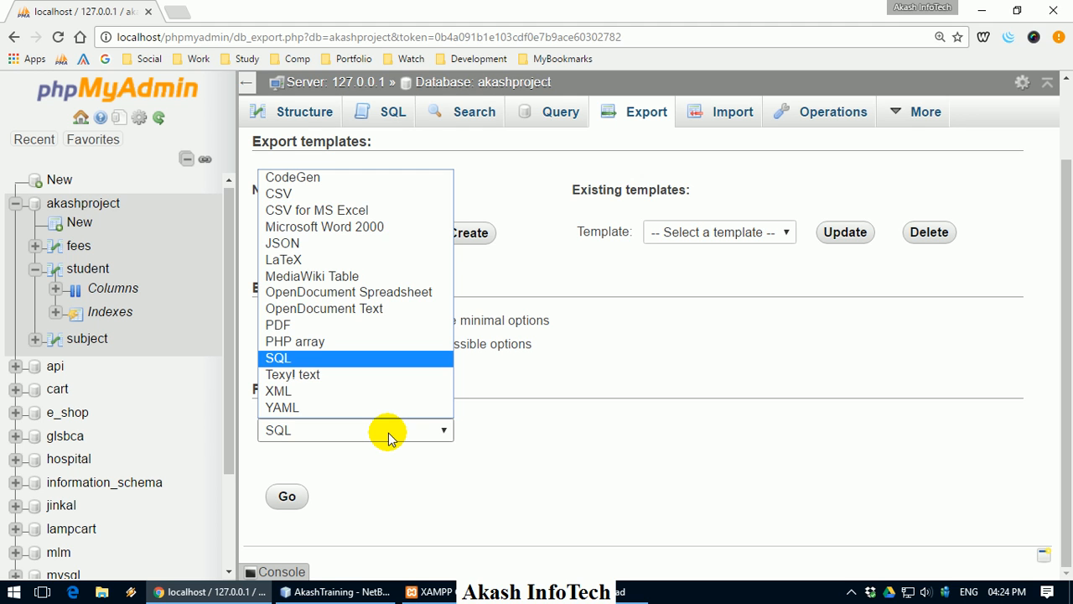
{"action": "left_click", "coordinate": [388, 433]}
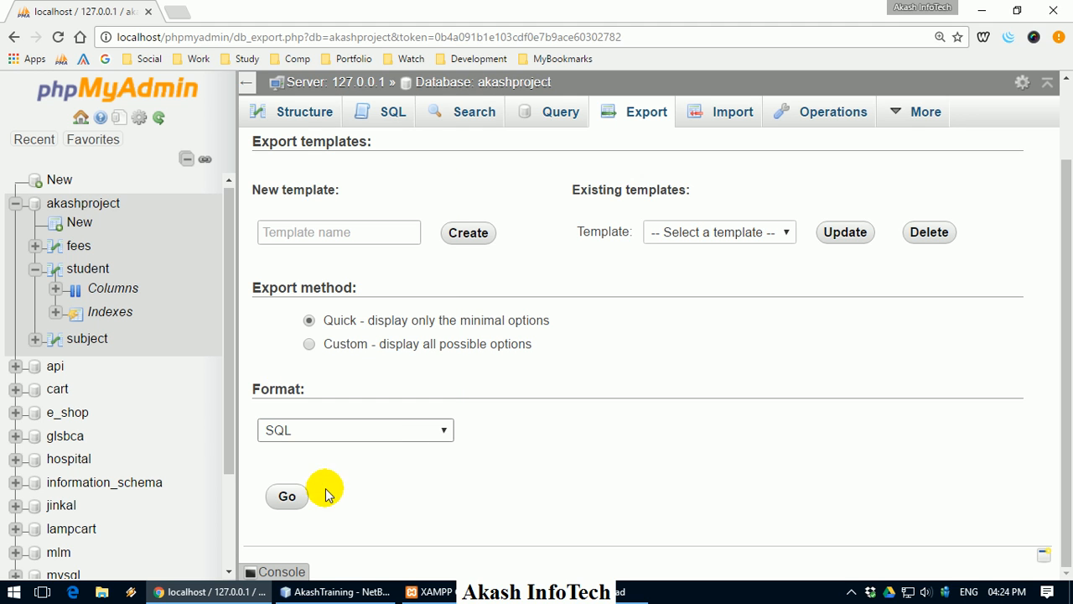
{"action": "left_click", "coordinate": [293, 504]}
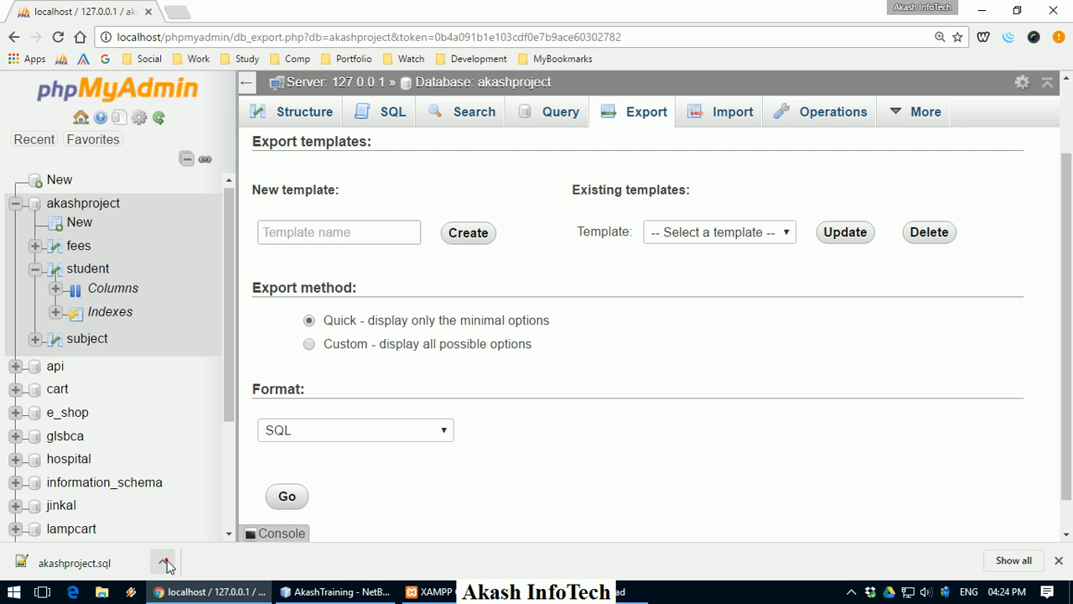
- Show the downloaded akashproject.sql in its folder and move the file to the desktop
{"action": "left_click", "coordinate": [166, 564]}
{"action": "left_click", "coordinate": [221, 509]}
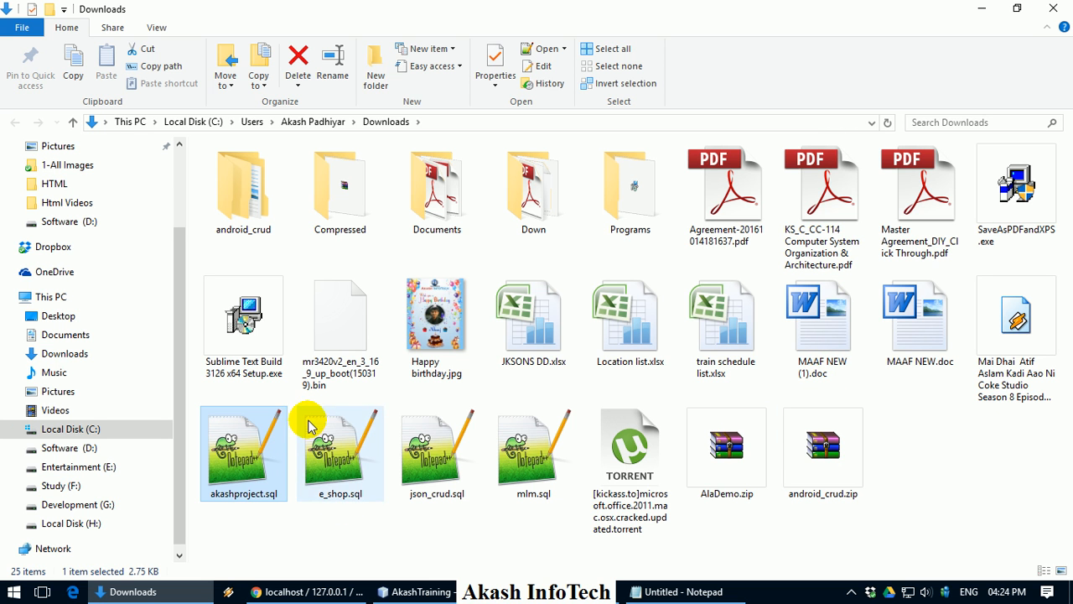
{"action": "right_click", "coordinate": [239, 461]}
{"action": "left_click", "coordinate": [286, 353]}
{"action": "key", "text": "super+d"}
{"action": "right_click", "coordinate": [284, 173]}
{"action": "left_click", "coordinate": [335, 240]}
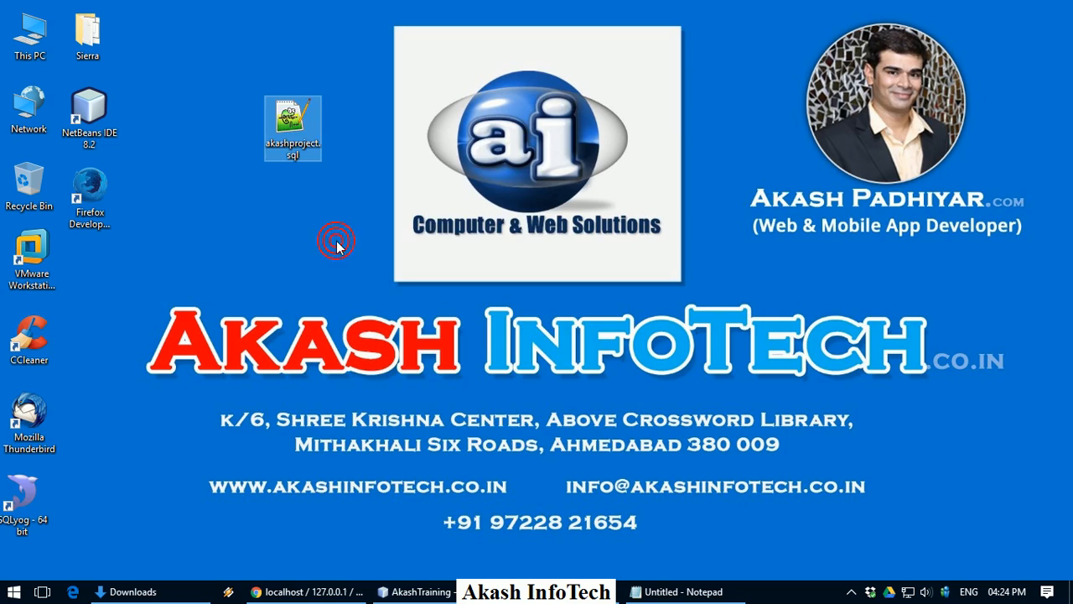
- Examine the contents of akashproject.sql from the desktop in Notepad and close it
{"action": "right_click", "coordinate": [312, 130]}
{"action": "mouse_move", "coordinate": [411, 243]}
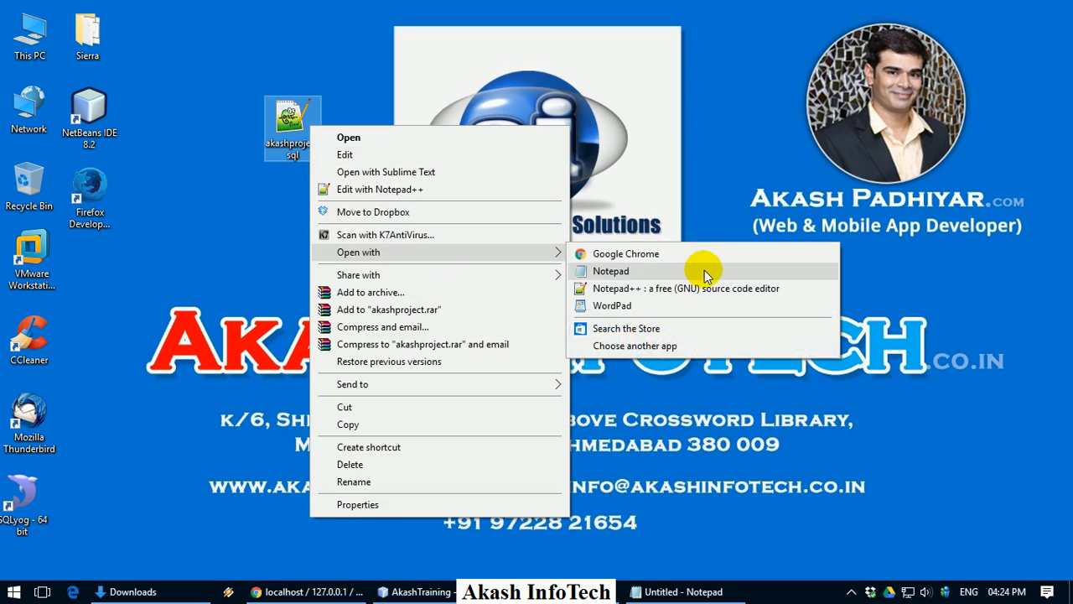
{"action": "left_click", "coordinate": [705, 272]}
{"action": "double_click", "coordinate": [1061, 227]}
{"action": "left_click_drag", "start_coordinate": [1068, 151], "coordinate": [1024, 48]}
{"action": "left_click", "coordinate": [1053, 9]}
- Examine akashproject.sql in Notepad++, close it and decline the update download
{"action": "left_click", "coordinate": [309, 145]}
{"action": "double_click", "coordinate": [309, 144]}
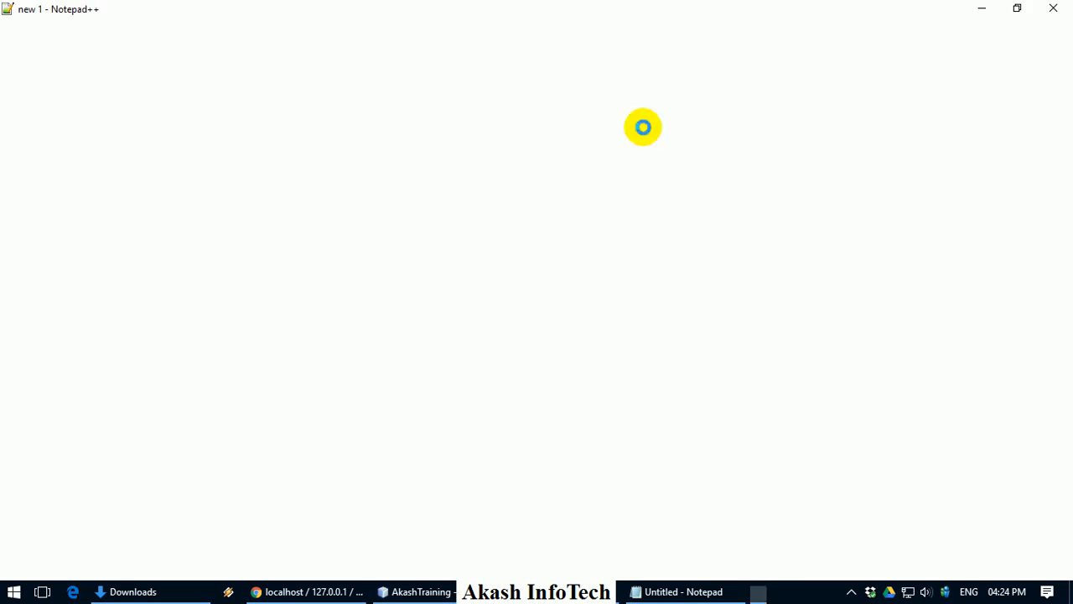
{"action": "left_click_drag", "start_coordinate": [1066, 111], "coordinate": [1054, 43]}
{"action": "left_click", "coordinate": [1054, 9]}
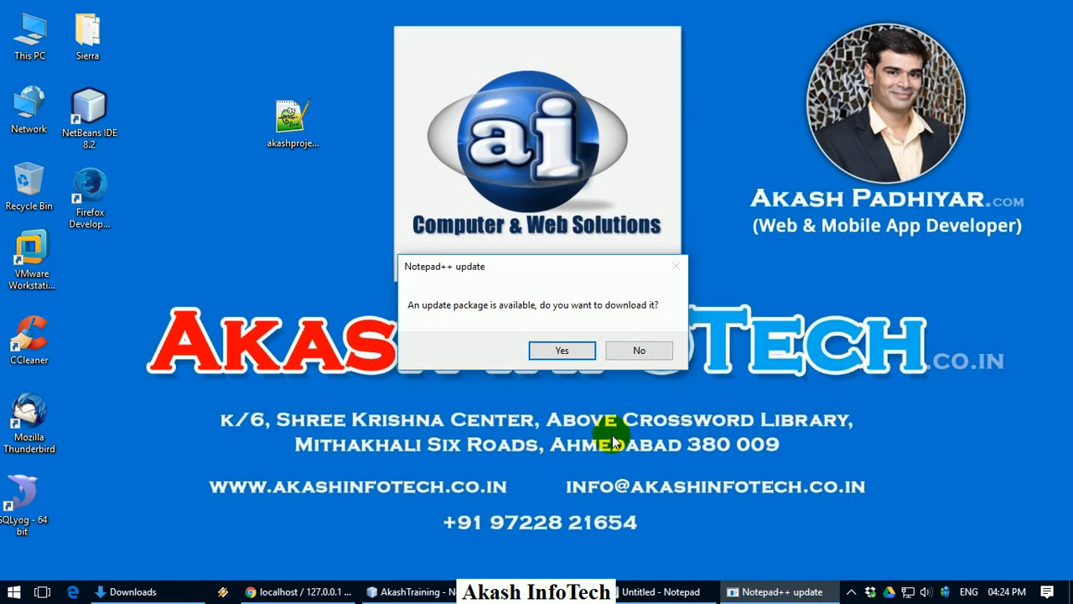
{"action": "left_click", "coordinate": [639, 350]}
- Switch back to phpMyAdmin in Chrome and drop the akashproject database from the server's database list
{"action": "left_click", "coordinate": [306, 591]}
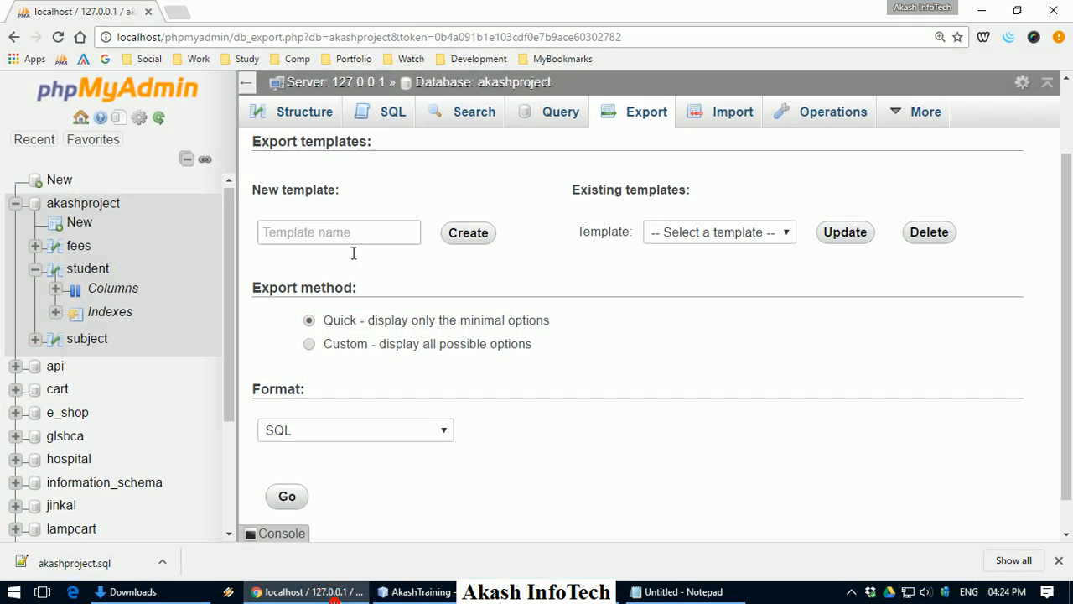
{"action": "left_click", "coordinate": [381, 86]}
{"action": "left_click", "coordinate": [310, 114]}
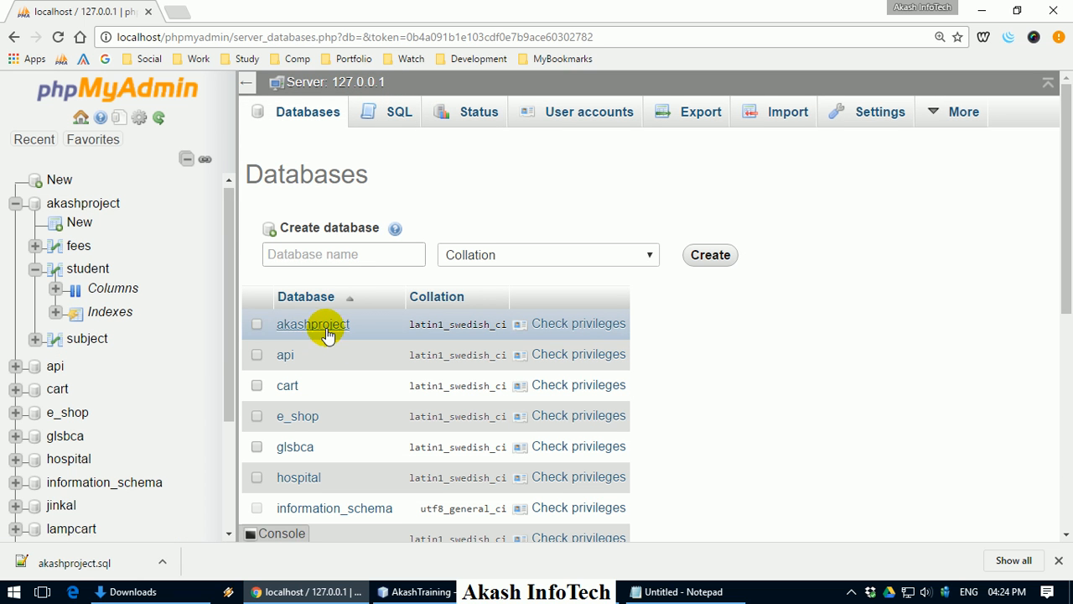
{"action": "left_click", "coordinate": [256, 324]}
{"action": "left_click", "coordinate": [1057, 560]}
{"action": "scroll", "coordinate": [889, 405], "scroll_direction": "down", "scroll_amount": 5}
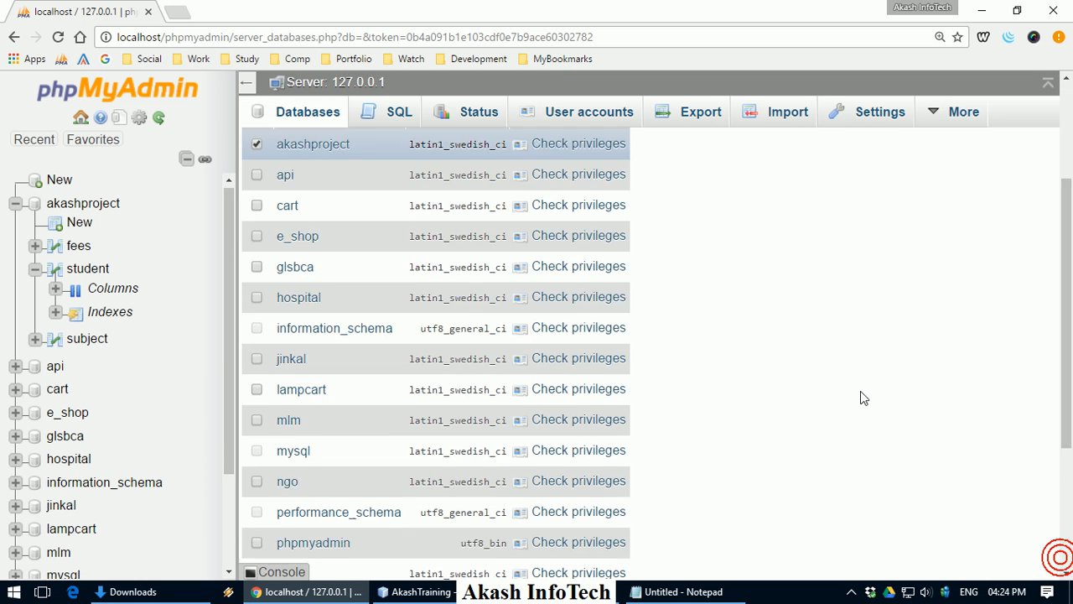
{"action": "left_click", "coordinate": [528, 447]}
{"action": "left_click", "coordinate": [554, 374]}
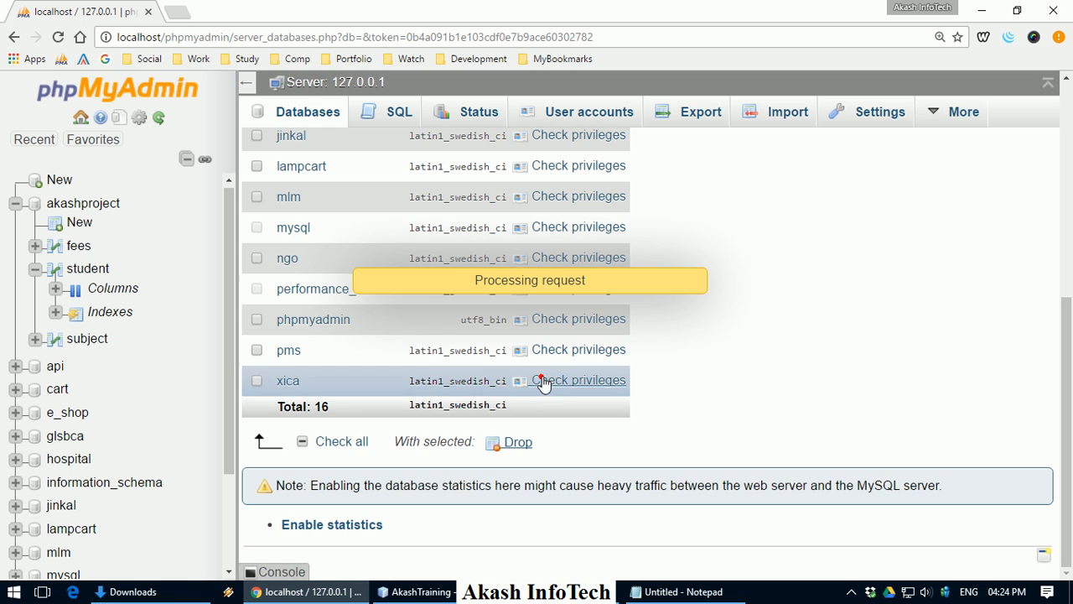
- Create a new database named akashproject with the default collation
{"action": "scroll", "coordinate": [385, 262], "scroll_direction": "up", "scroll_amount": 5}
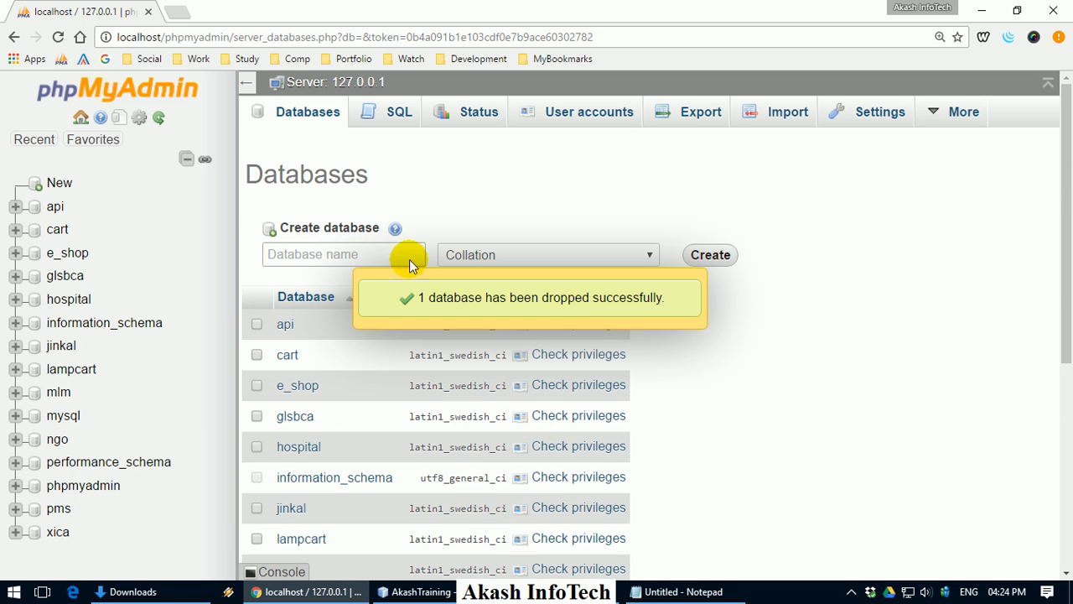
{"action": "left_click", "coordinate": [334, 254]}
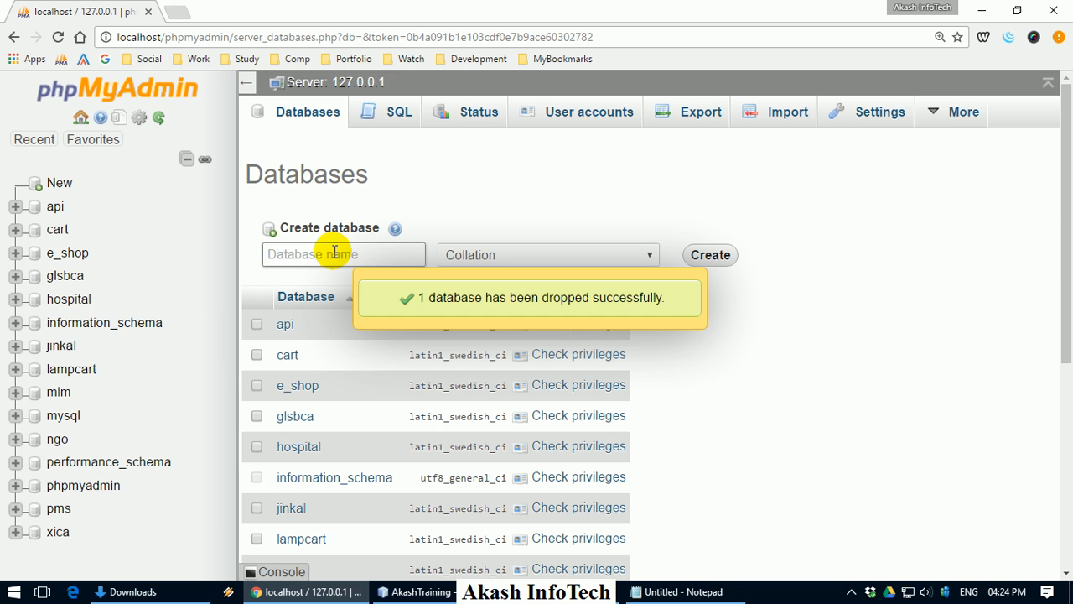
{"action": "type", "text": "akash"}
{"action": "key", "text": "Down"}
{"action": "key", "text": "Return"}
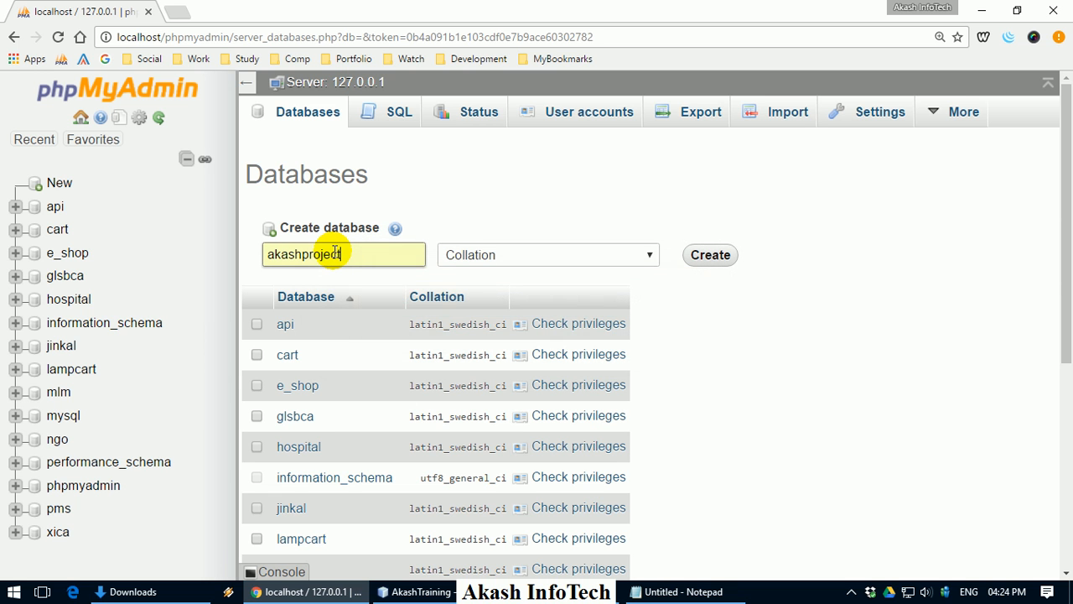
{"action": "left_click", "coordinate": [708, 255]}
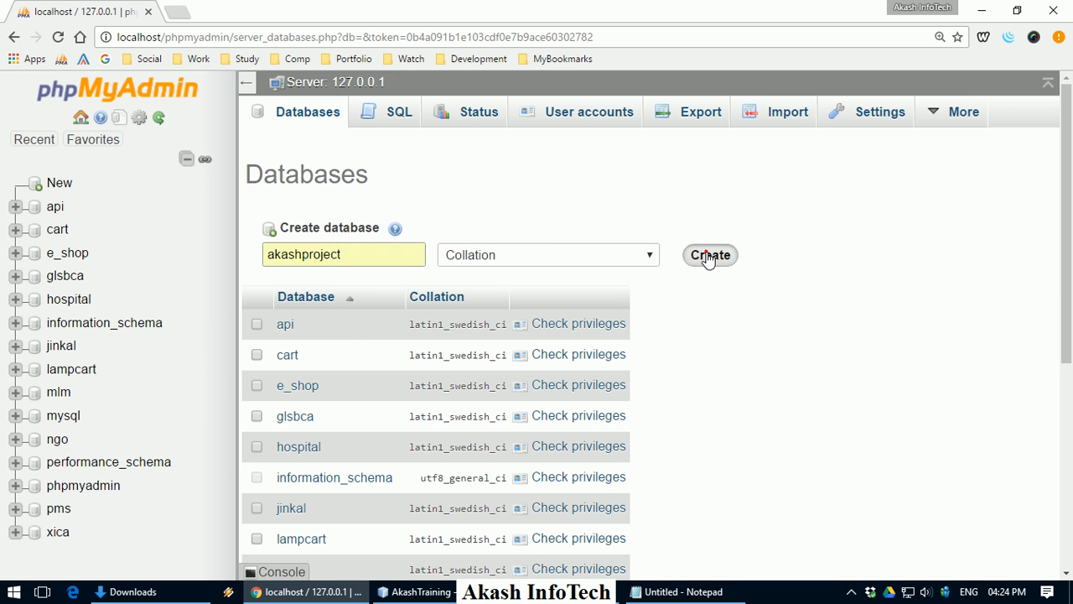
- Import akashproject.sql from the Desktop folder into the akashproject database, keeping the utf-8 character set and default import options
{"action": "left_click", "coordinate": [735, 118]}
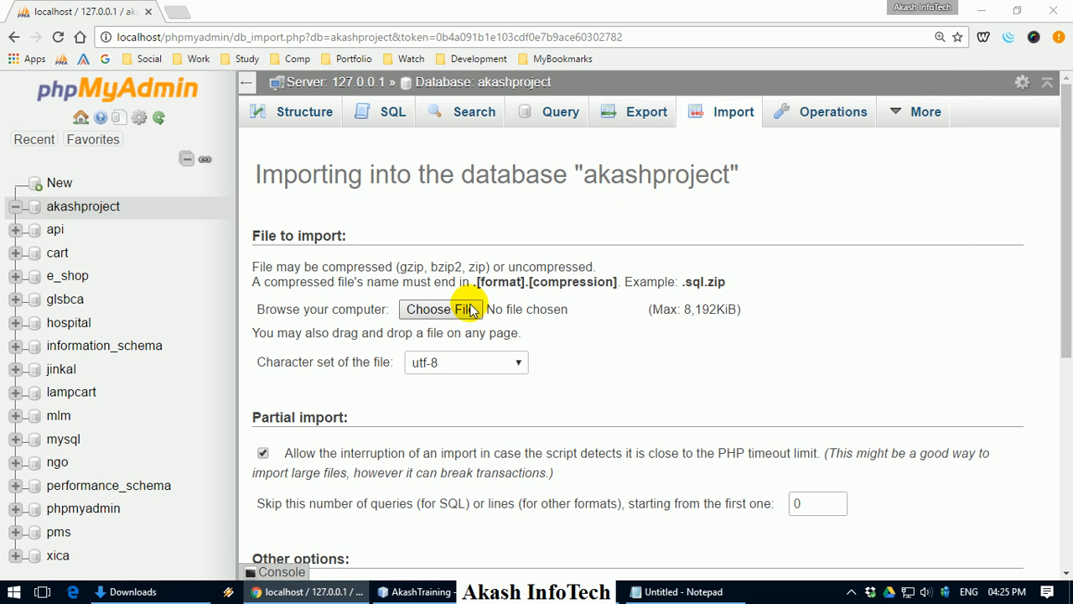
{"action": "left_click", "coordinate": [437, 308]}
{"action": "left_click", "coordinate": [96, 218]}
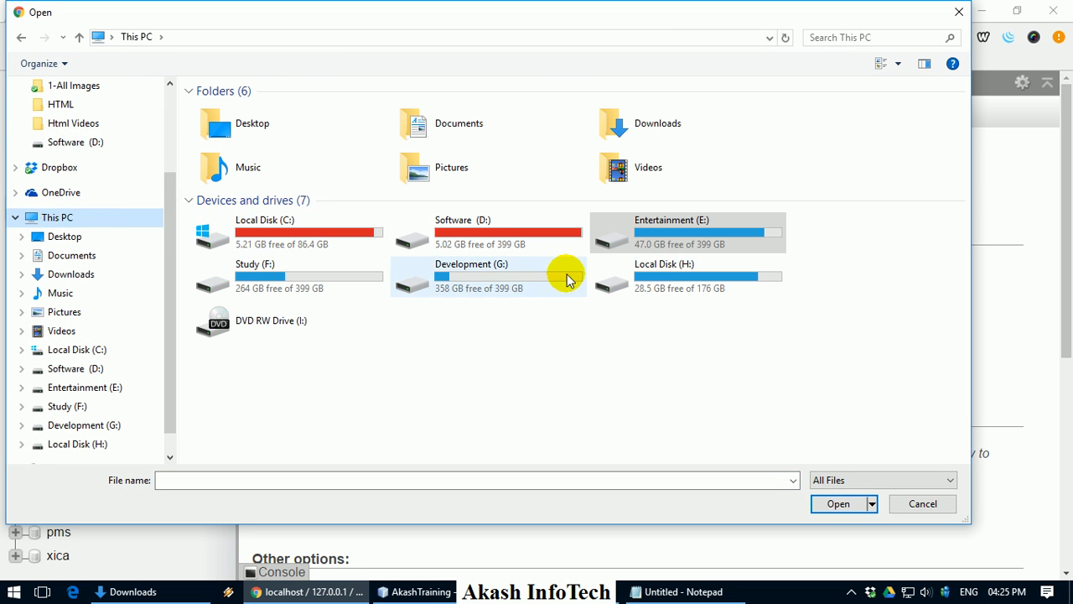
{"action": "left_click", "coordinate": [172, 118]}
{"action": "left_click", "coordinate": [74, 121]}
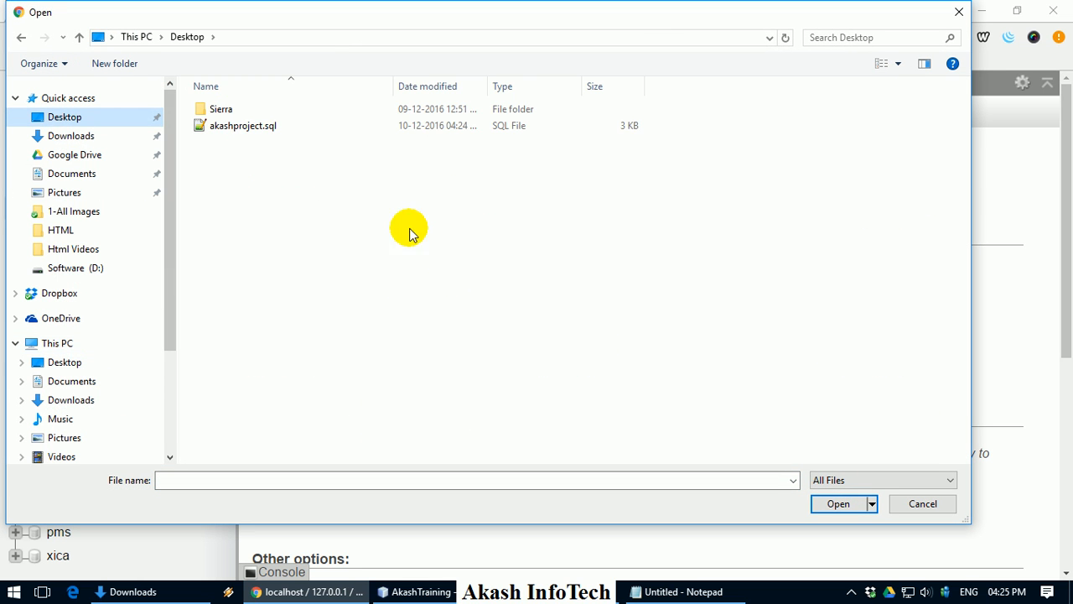
{"action": "double_click", "coordinate": [289, 133]}
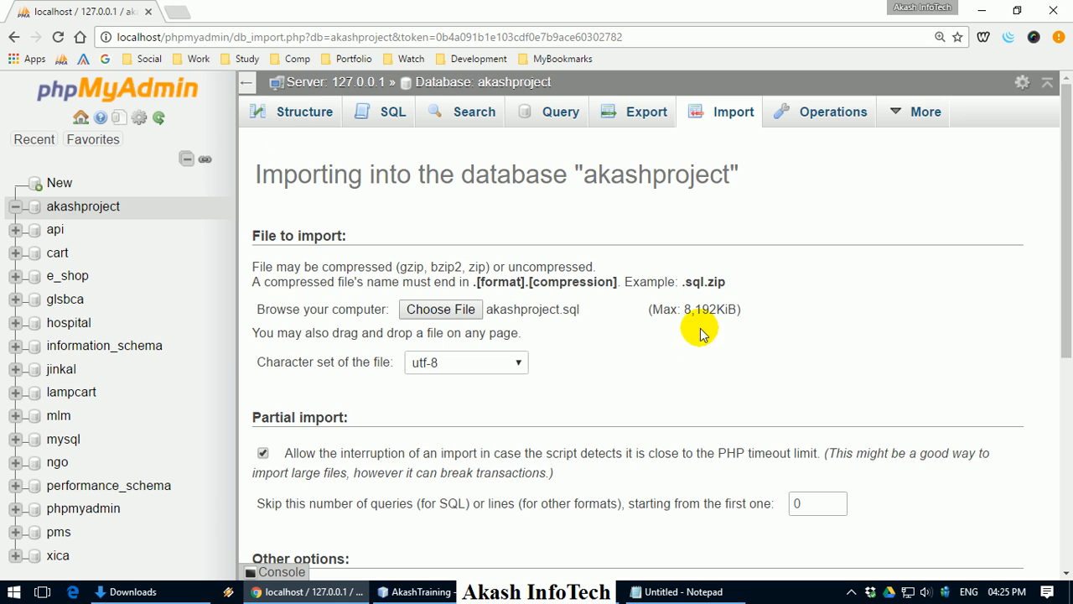
{"action": "scroll", "coordinate": [700, 323], "scroll_direction": "down", "scroll_amount": 5}
{"action": "left_click", "coordinate": [287, 495]}
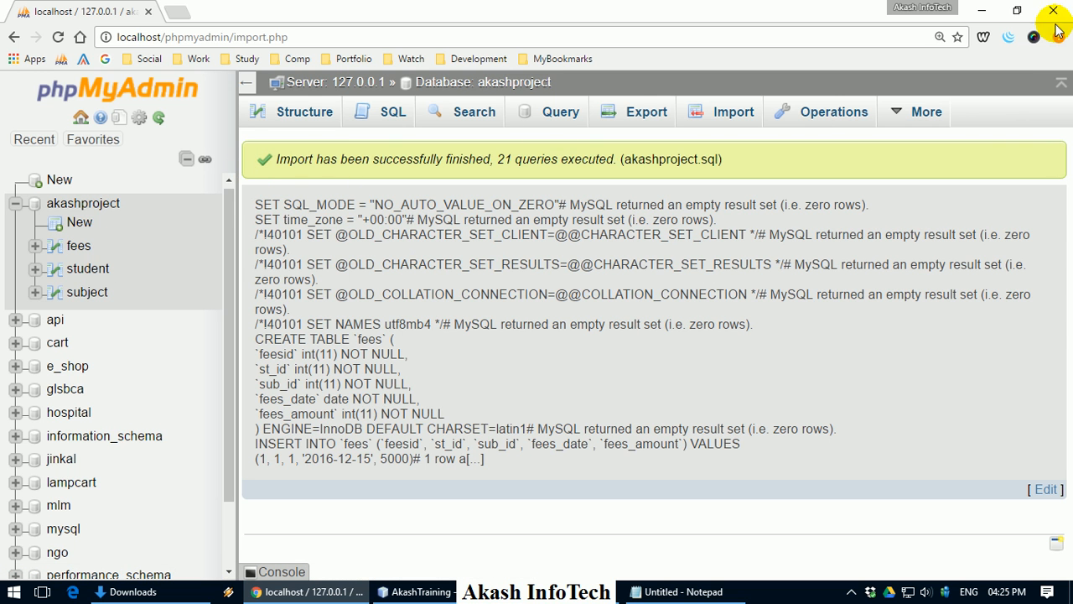
- Switch to the table notes in Notepad, rename StudentID under Student as Student_ID, and minimize the window
{"action": "key", "text": "super+d"}
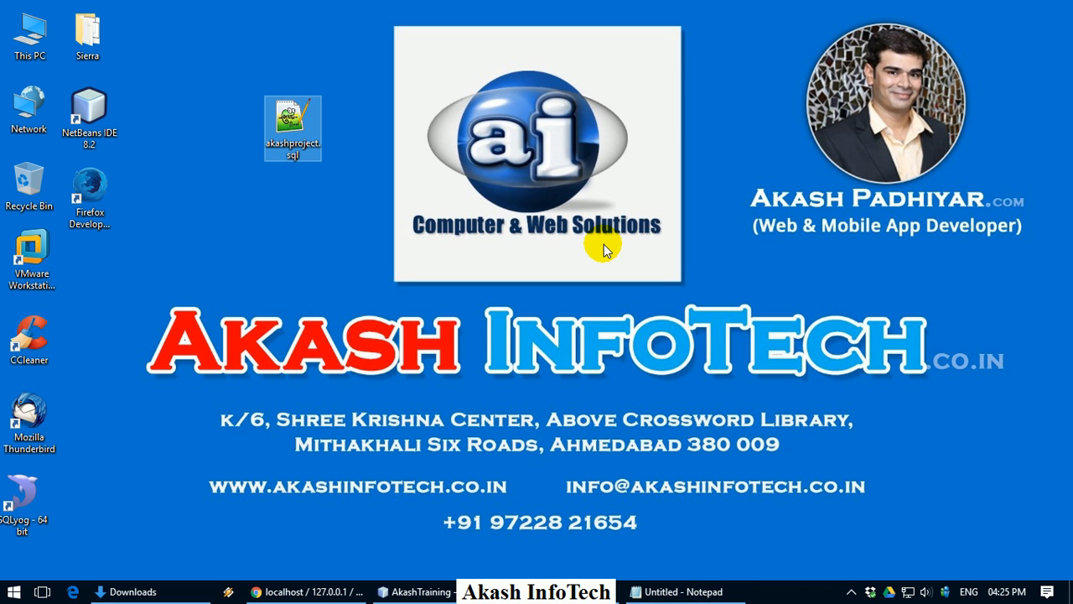
{"action": "left_click", "coordinate": [677, 591]}
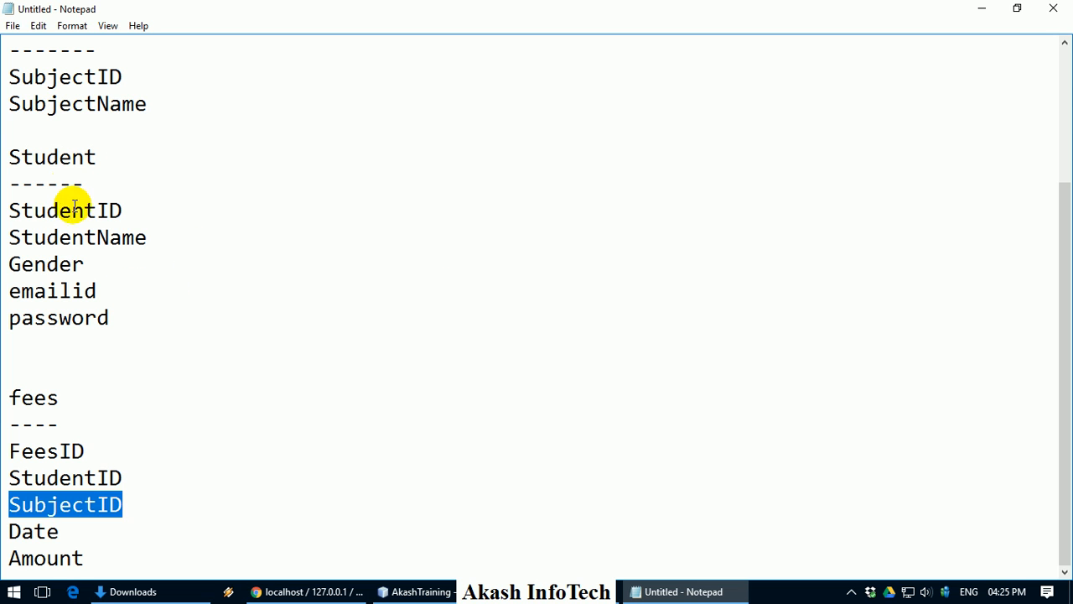
{"action": "left_click_drag", "start_coordinate": [7, 209], "coordinate": [126, 209]}
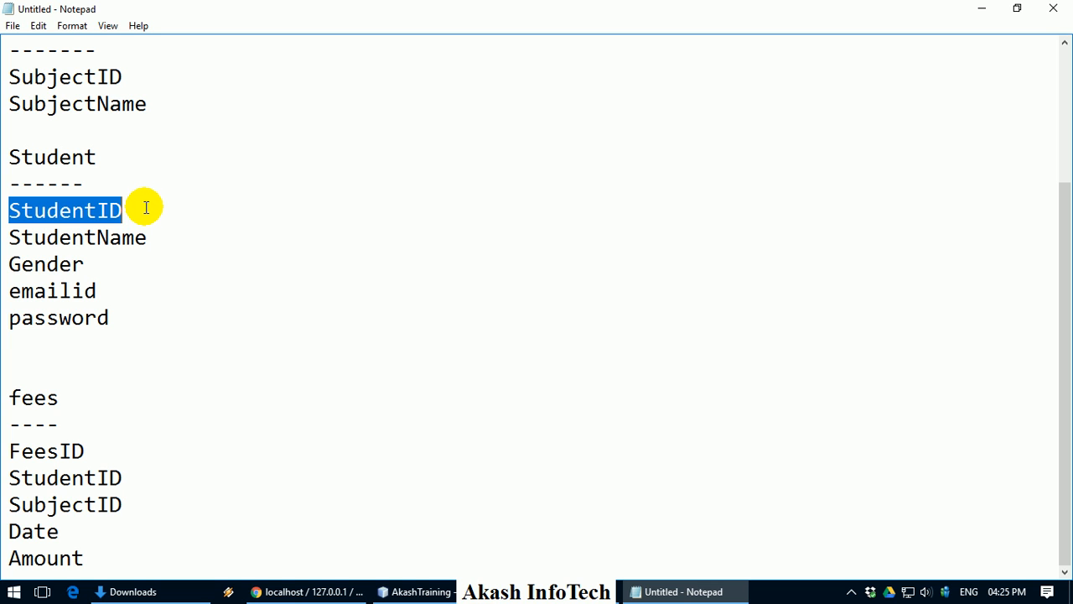
{"action": "left_click", "coordinate": [146, 208]}
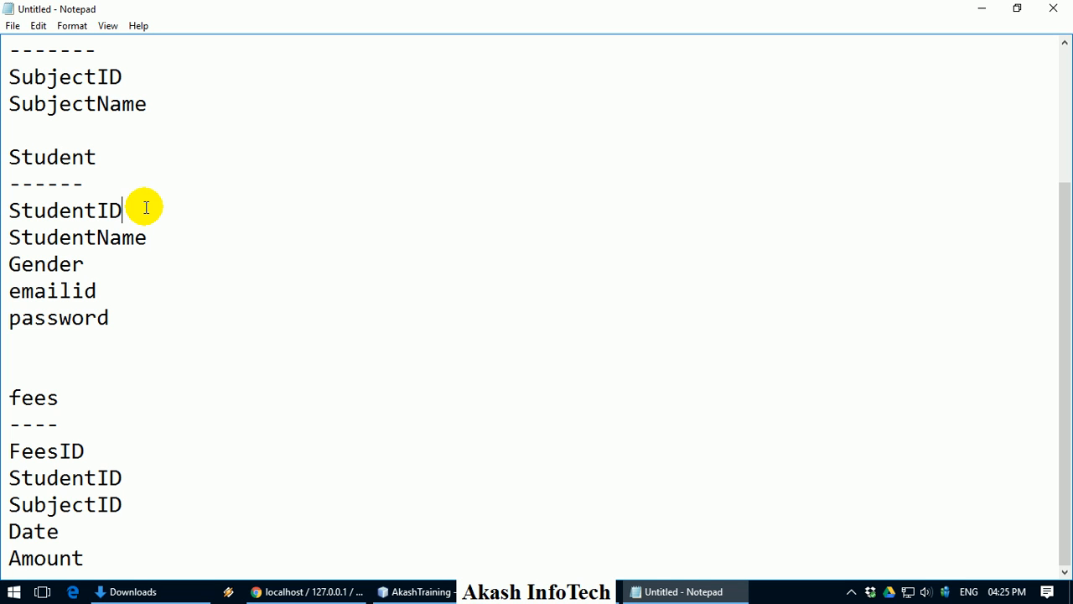
{"action": "left_click", "coordinate": [98, 209]}
{"action": "type", "text": "_"}
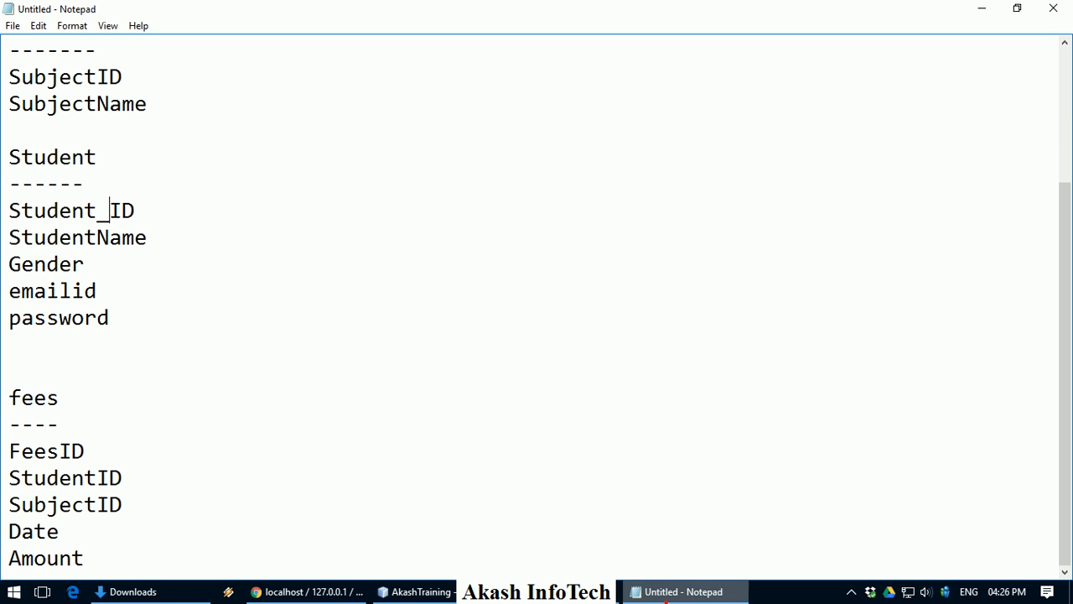
{"action": "left_click", "coordinate": [663, 591]}
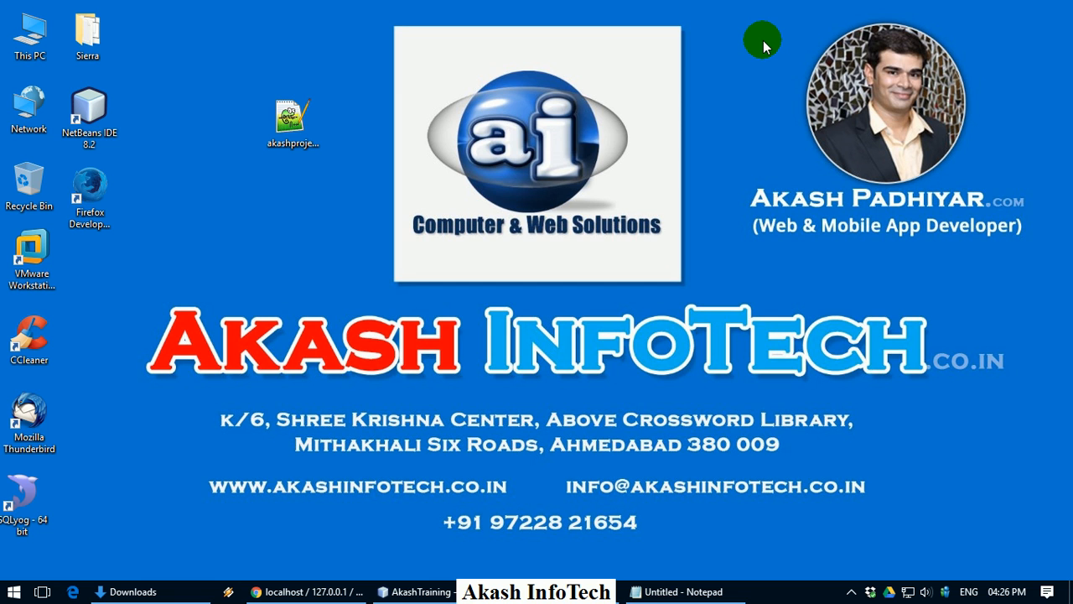
- Move the akashproject.sql file on the desktop into the icon column beneath the Firefox Developer shortcut
{"action": "left_click_drag", "start_coordinate": [293, 119], "coordinate": [114, 279]}
{"action": "right_click", "coordinate": [315, 113]}
{"action": "left_click", "coordinate": [347, 152]}
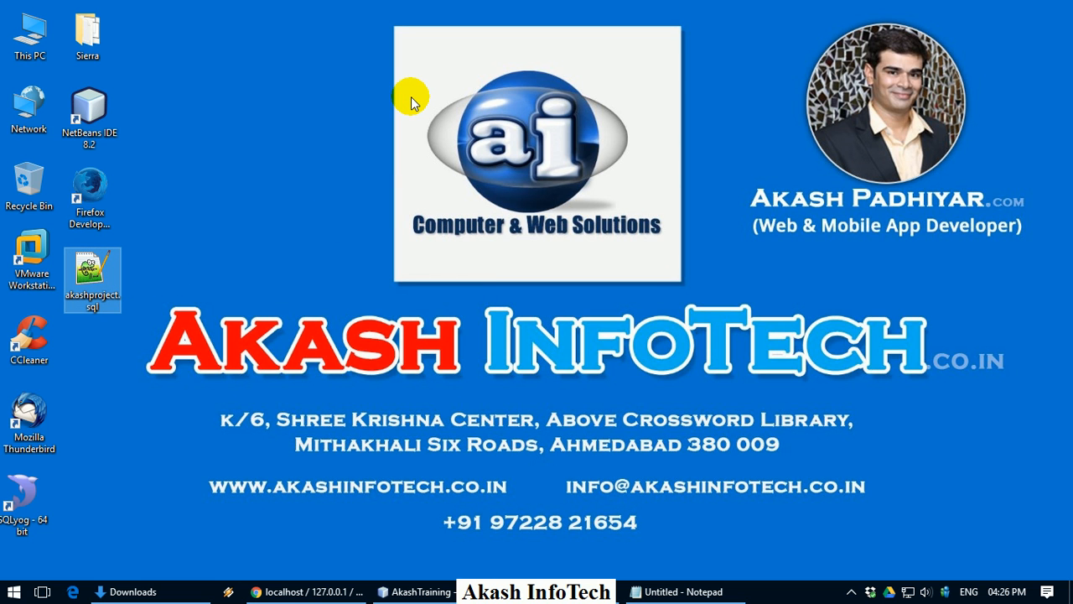